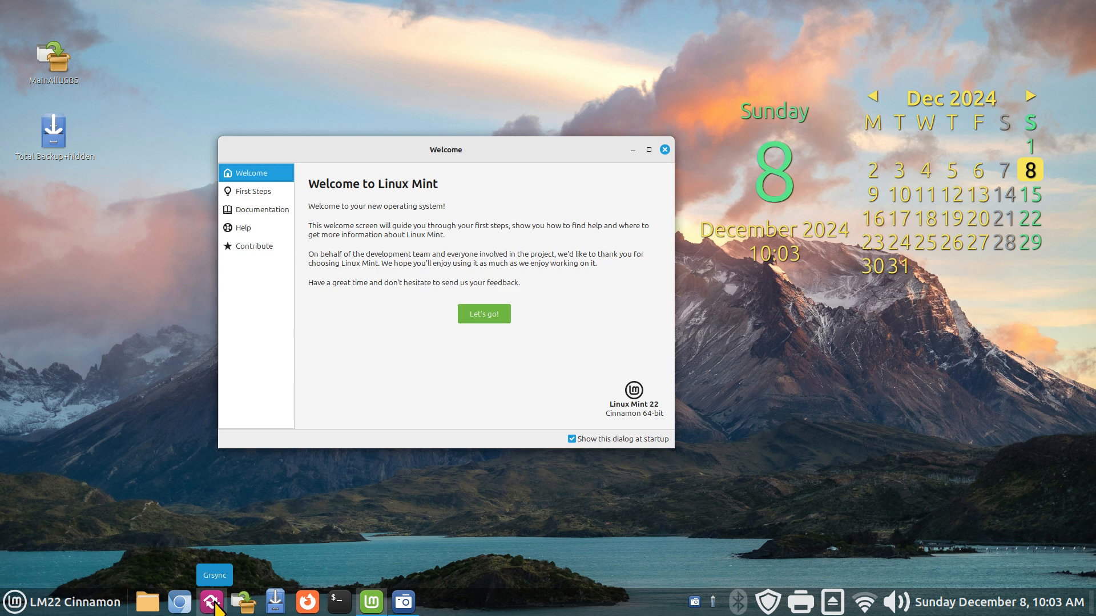
Step: Start Grsync, place its window beside the free desktop area, and open the backups folder in the home directory
click(215, 604)
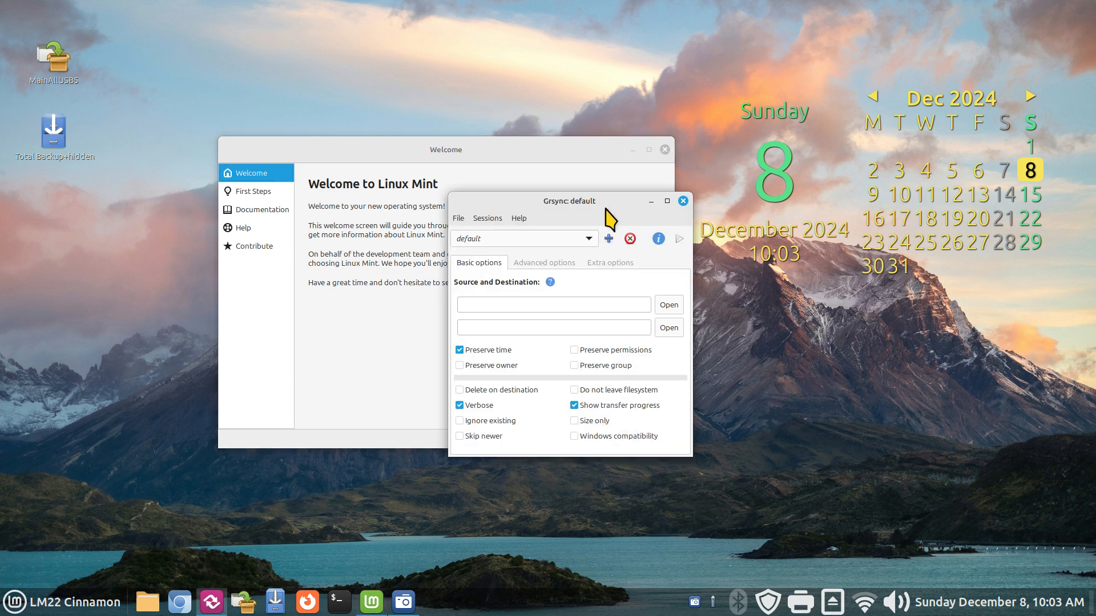
drag(606, 209, 895, 204)
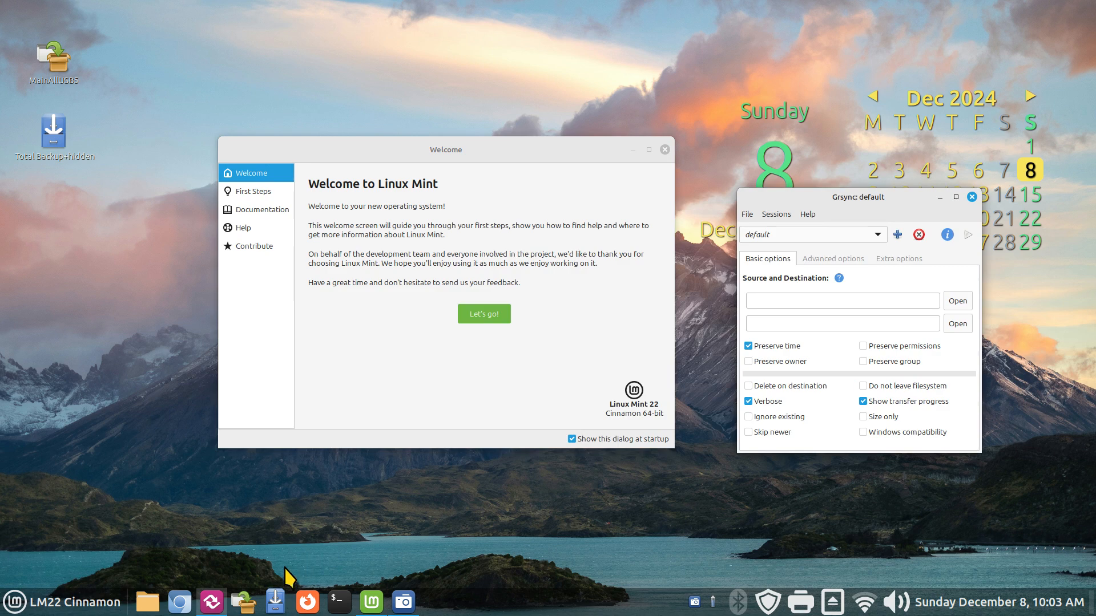
click(148, 602)
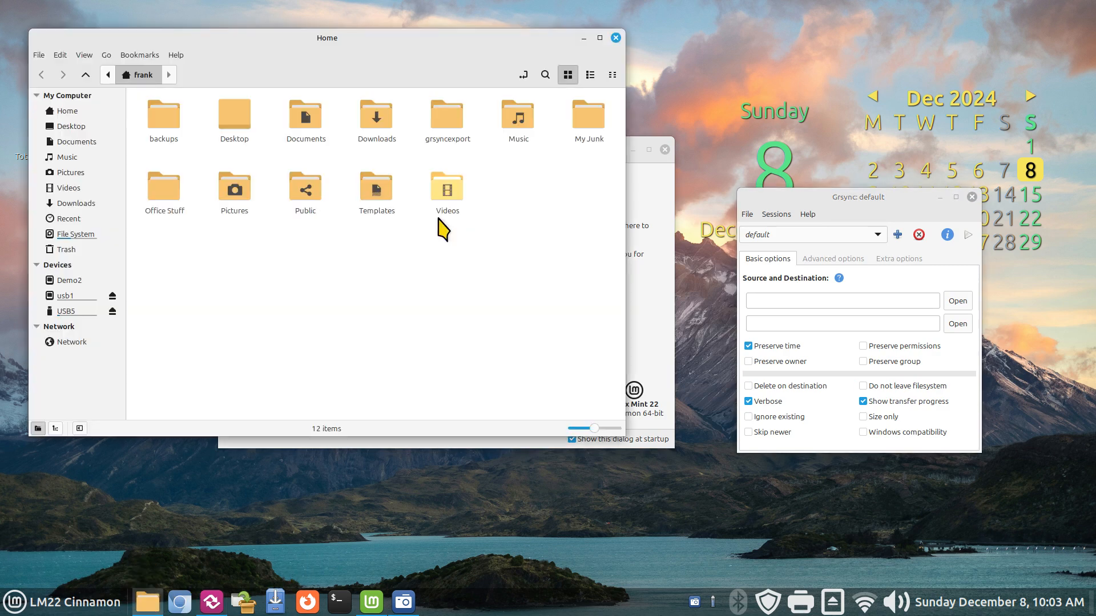
double_click(163, 114)
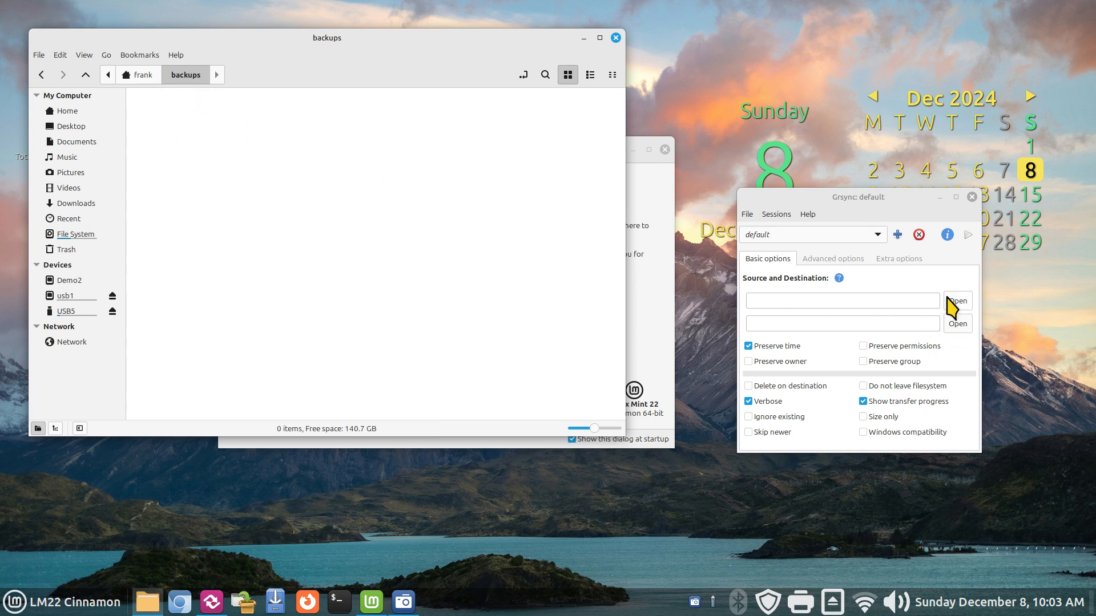
Step: Run the PersonalBackup session set in Grsync and dismiss the progress dialog
click(794, 235)
click(820, 338)
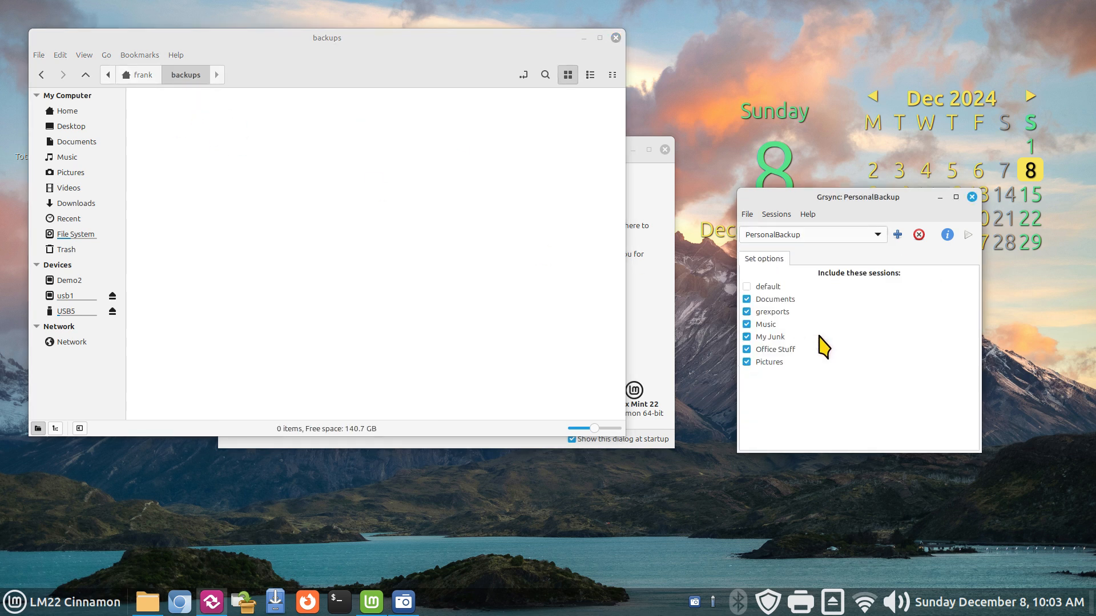
click(968, 237)
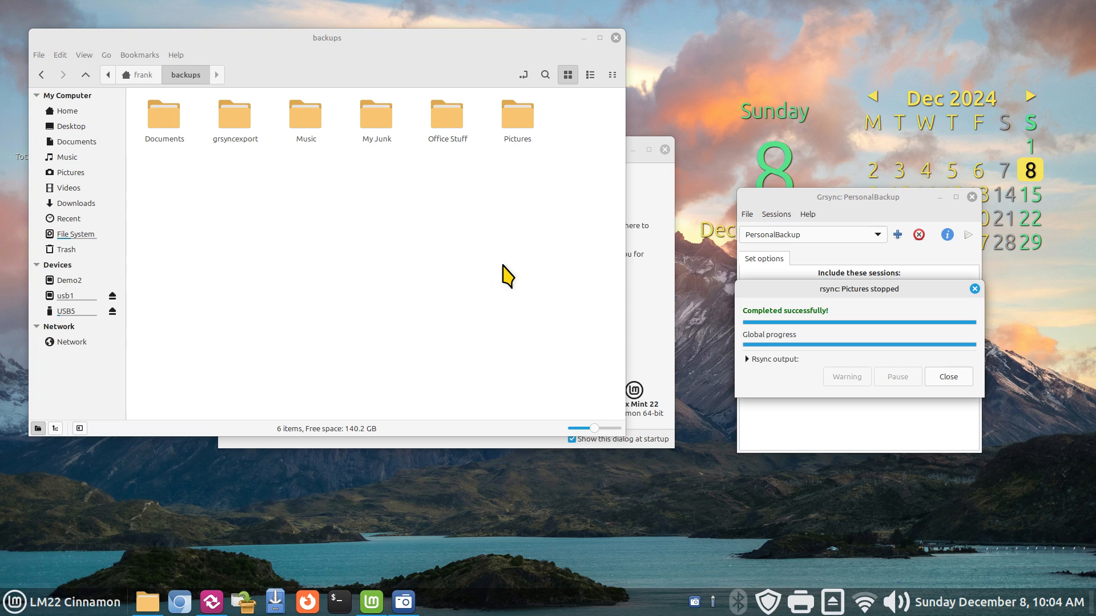
click(952, 379)
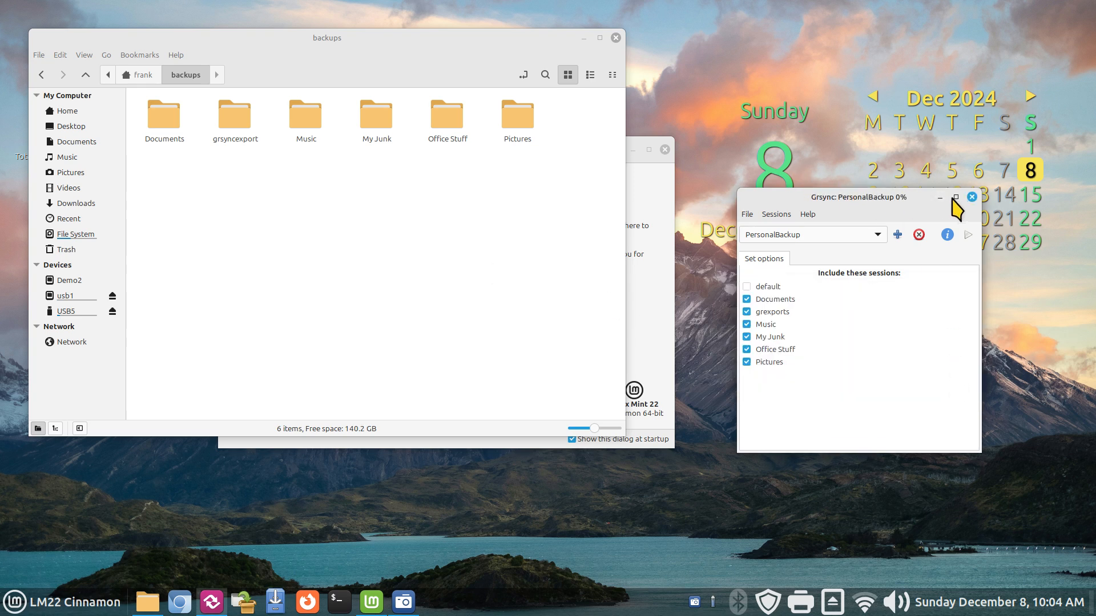
Step: Close Grsync, the backups folder window and the Linux Mint Welcome window
click(972, 198)
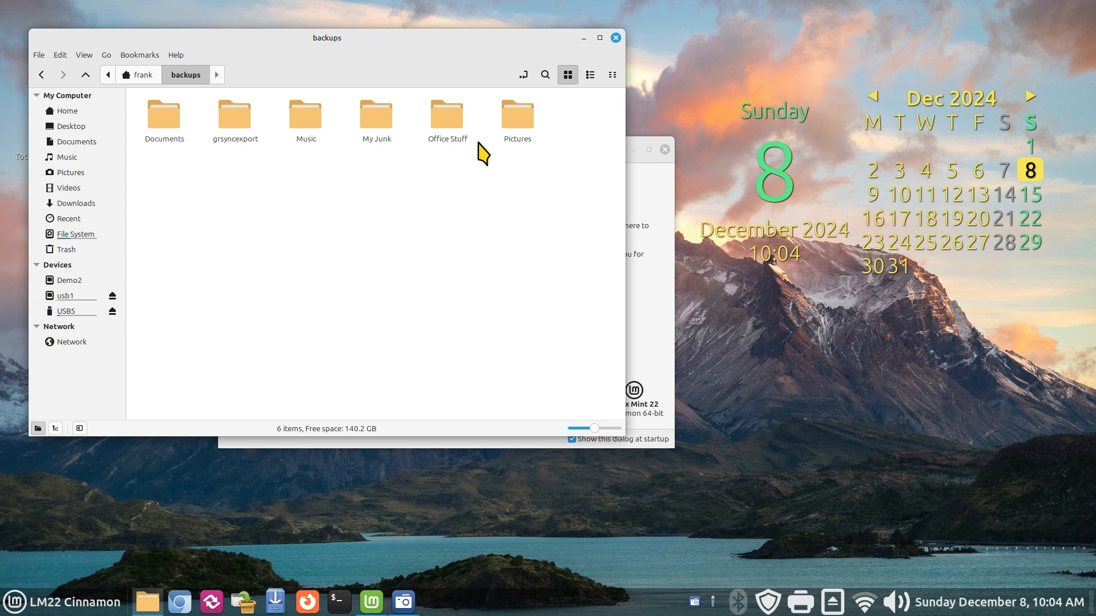
click(616, 37)
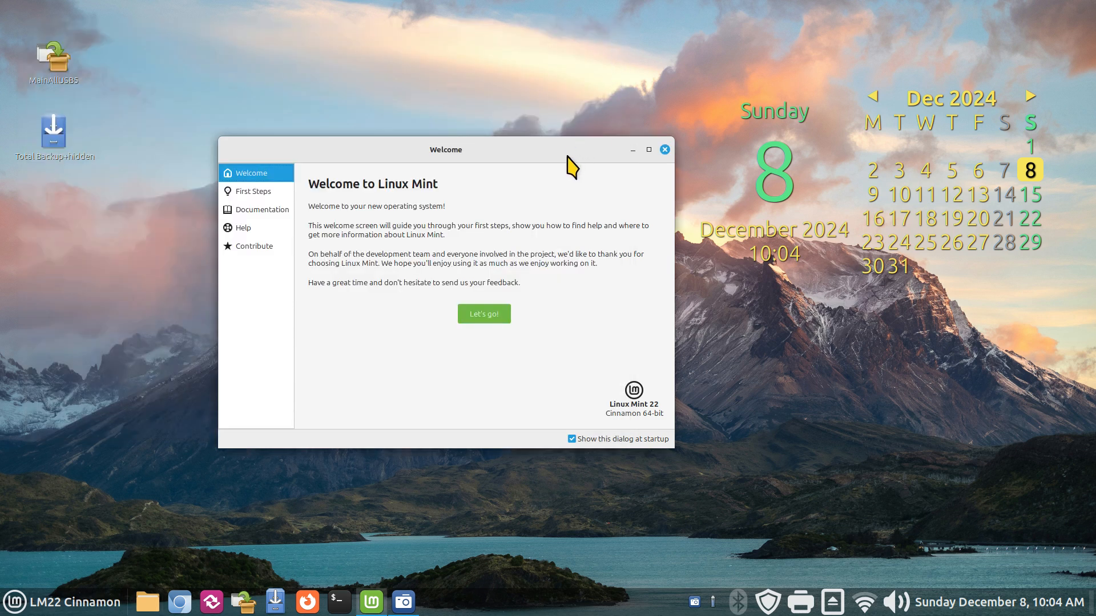
drag(567, 157, 575, 134)
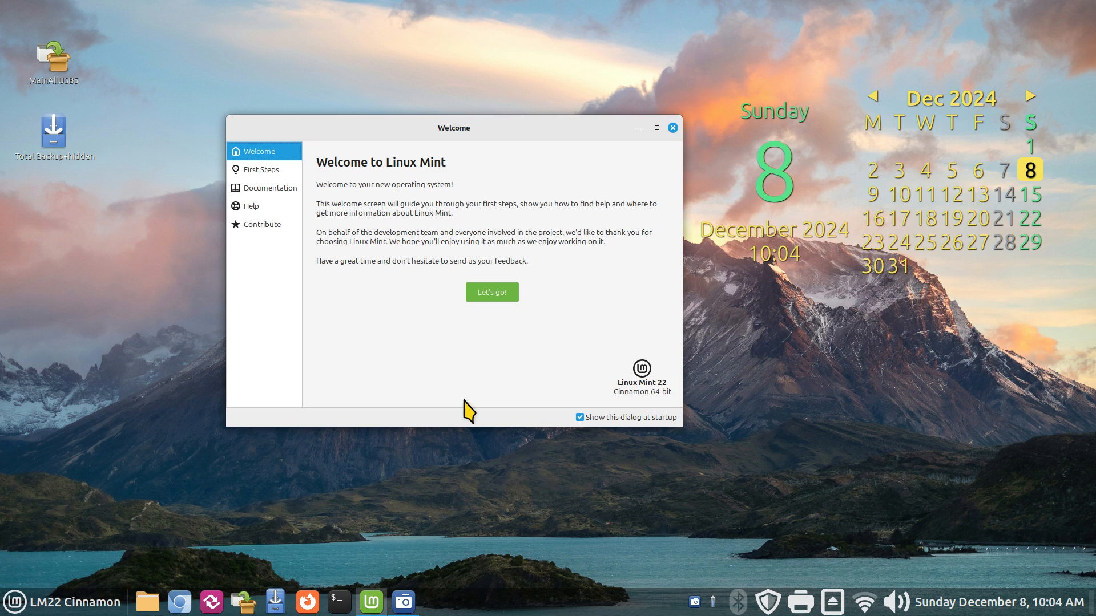
click(673, 128)
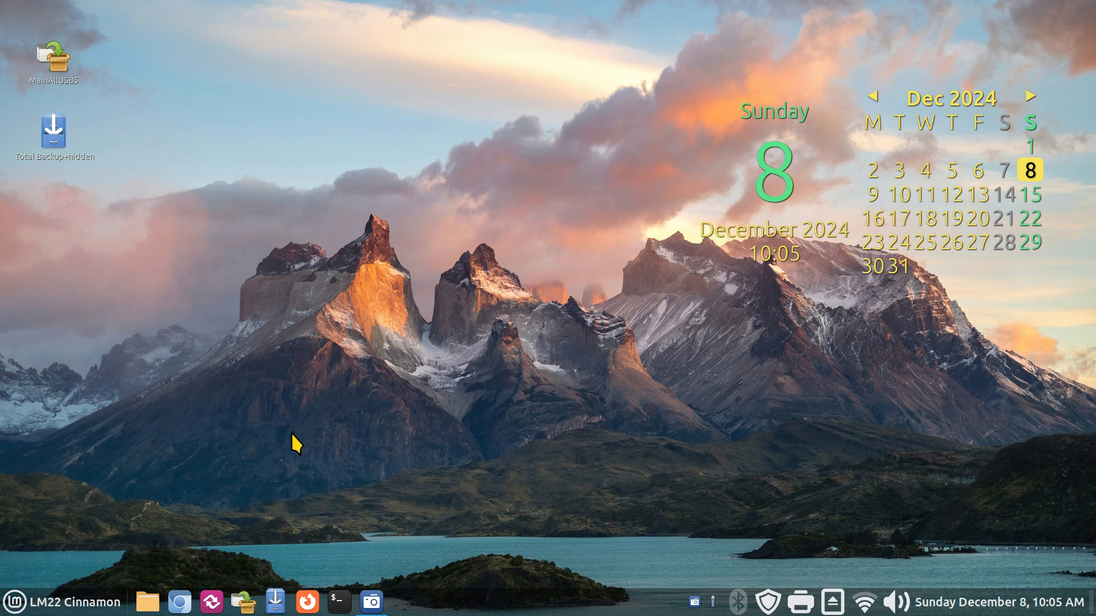
Step: Look up Timeshift among the installed applications by searching for "ti"
click(17, 603)
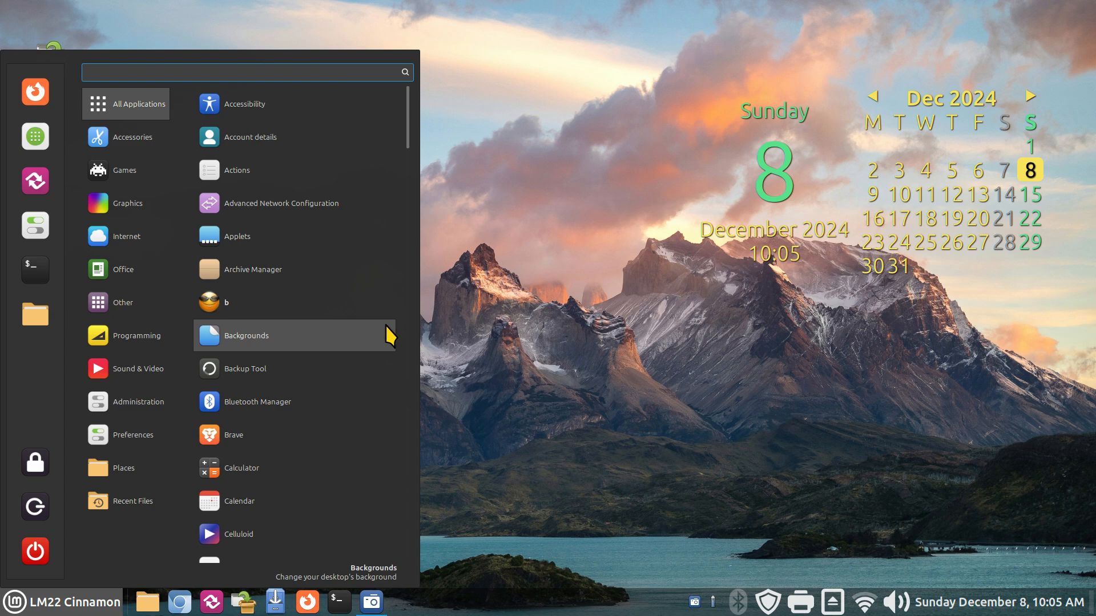
text(ti)
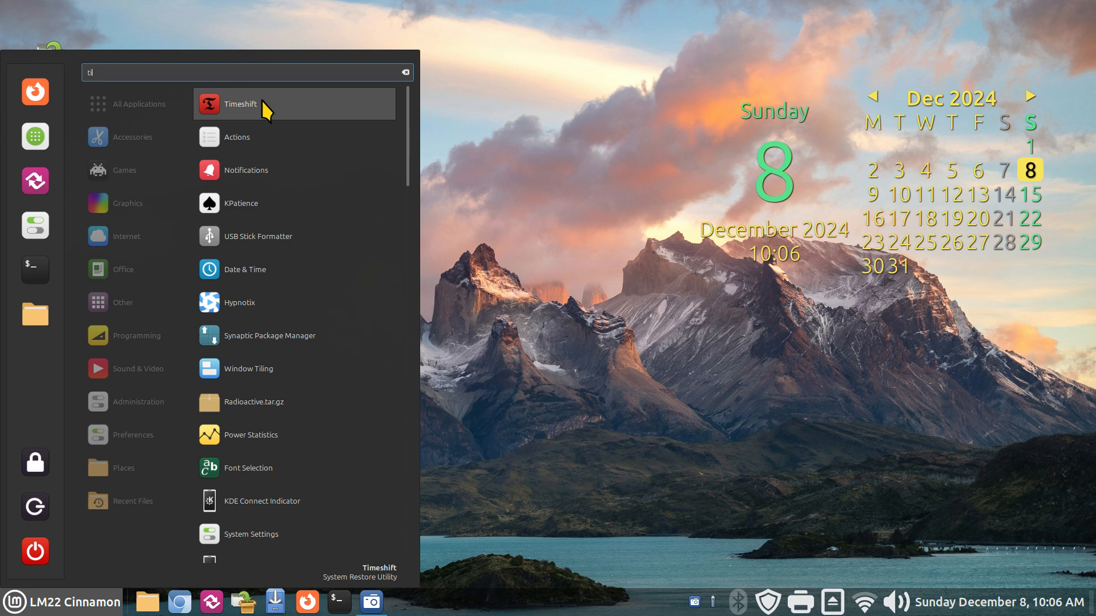
Step: Search Software Manager for "grs" and open the Grsync package page
click(37, 139)
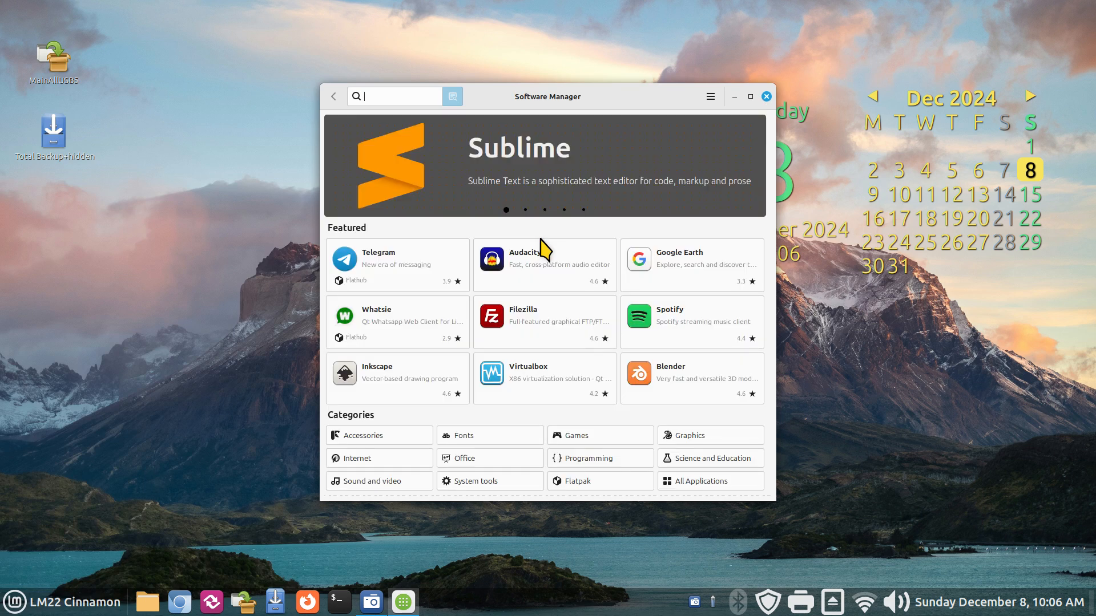
text(grs)
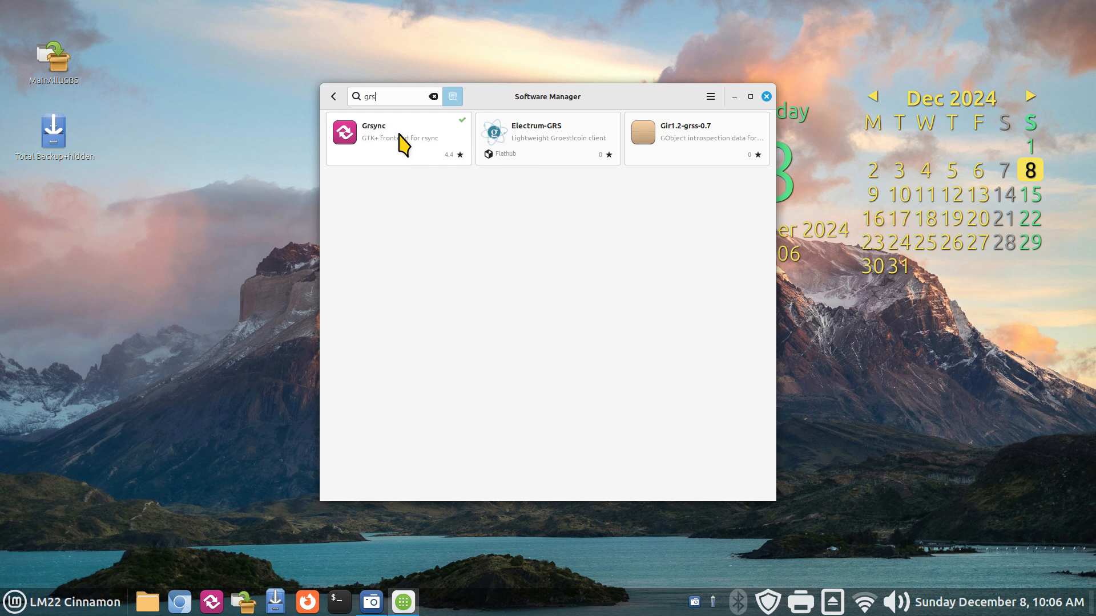
click(404, 145)
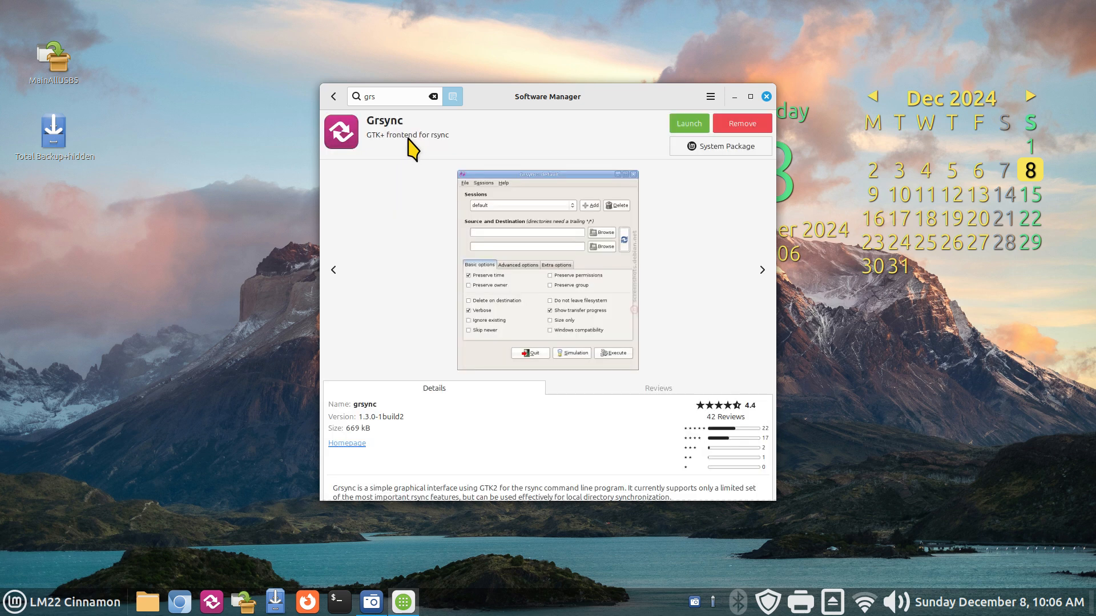
Step: Browse Grsync's preview images, highlight its package size, and close Software Manager
click(762, 270)
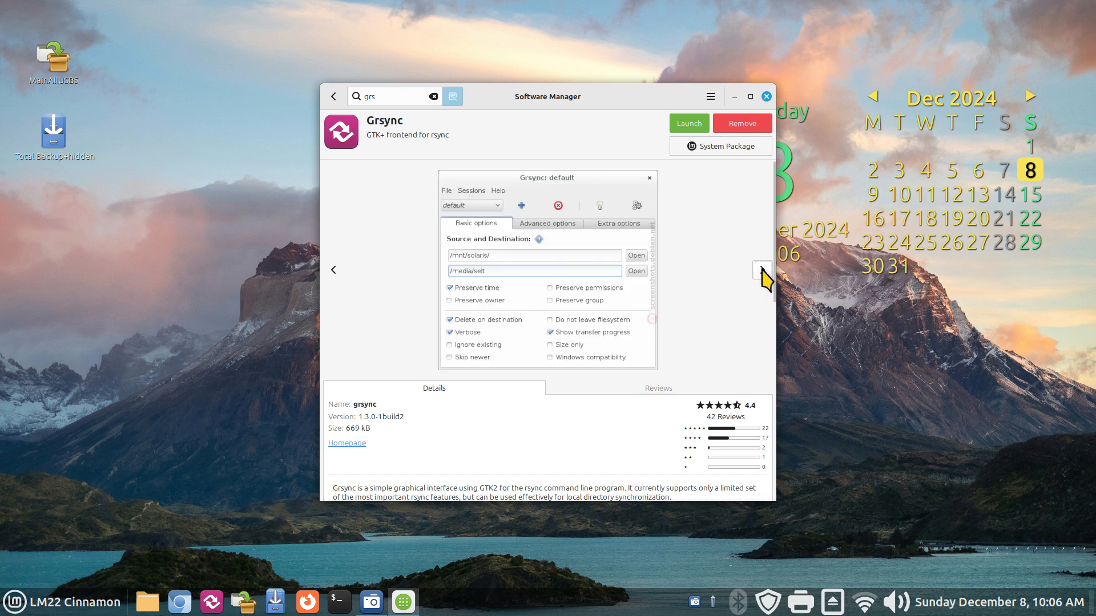
click(762, 270)
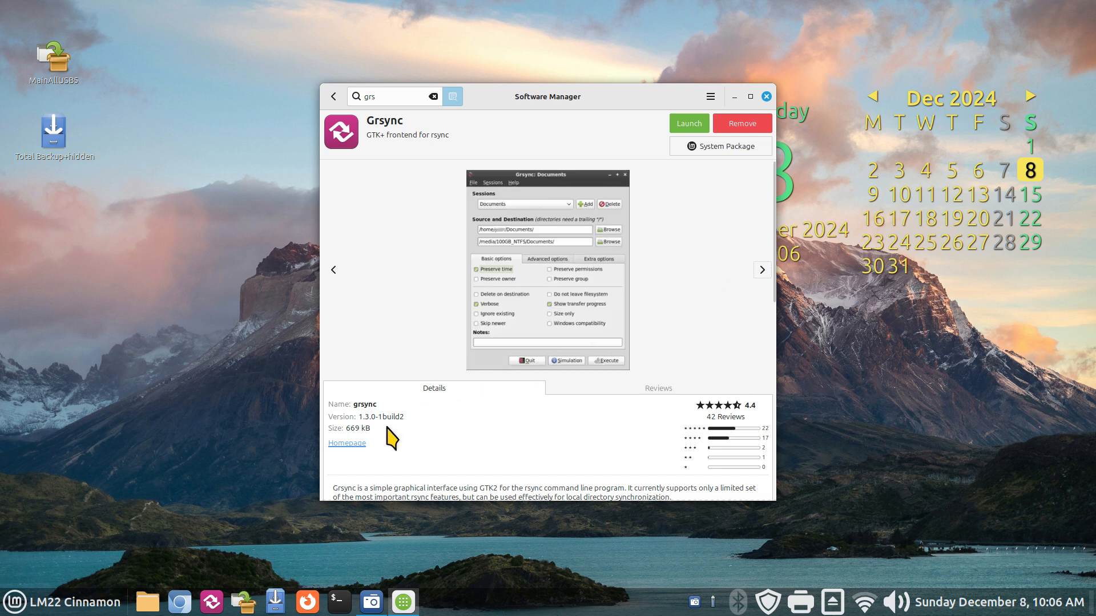
drag(345, 429, 370, 429)
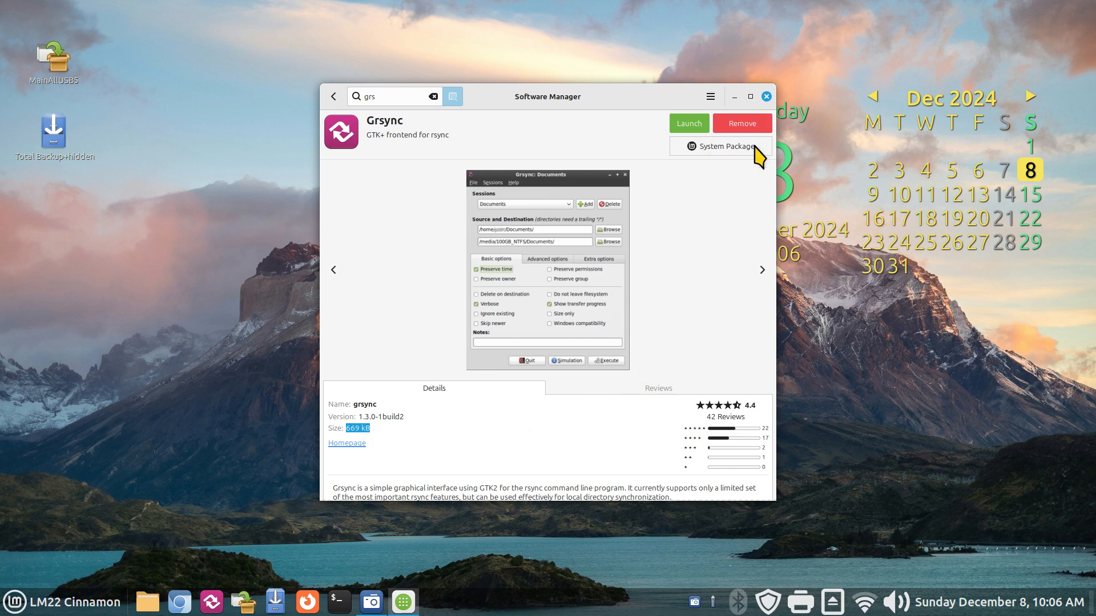
click(767, 96)
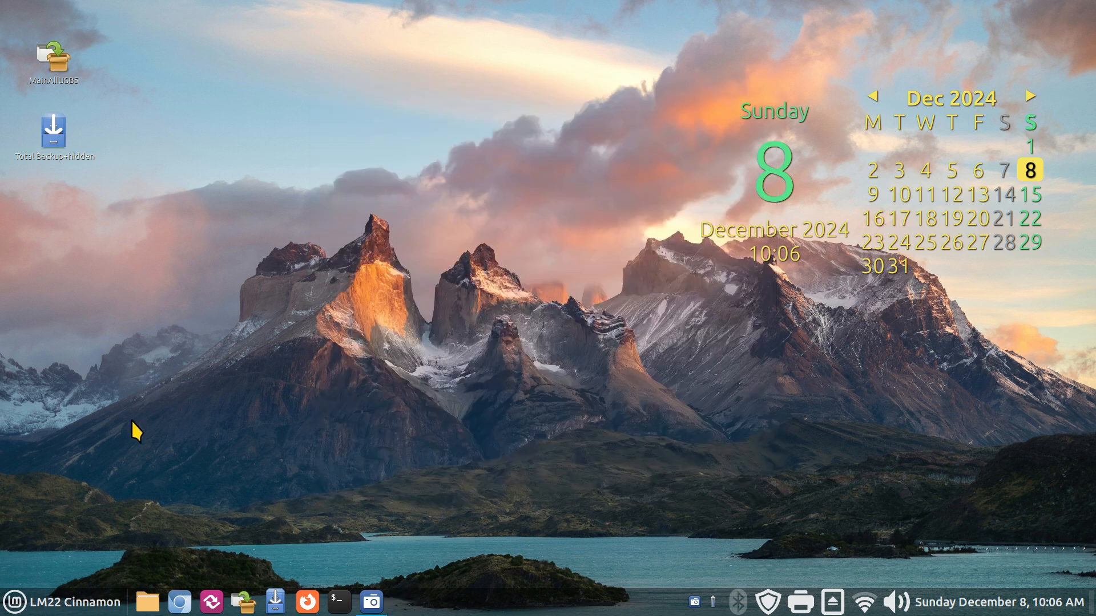
Step: Reopen Grsync, switch to the default session to view its basic options, and close the program
click(17, 602)
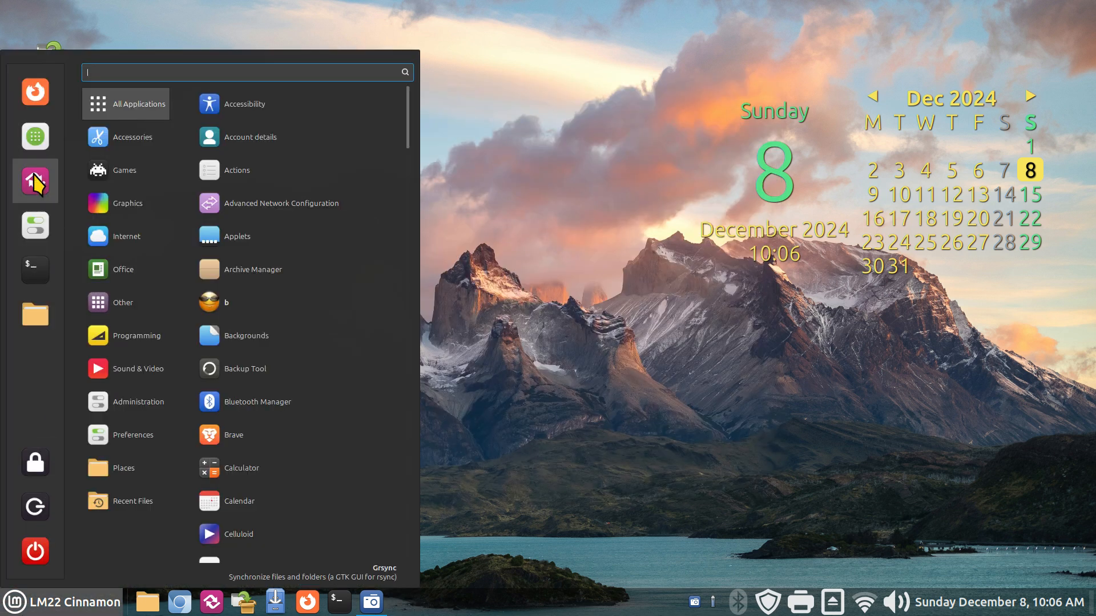
click(531, 405)
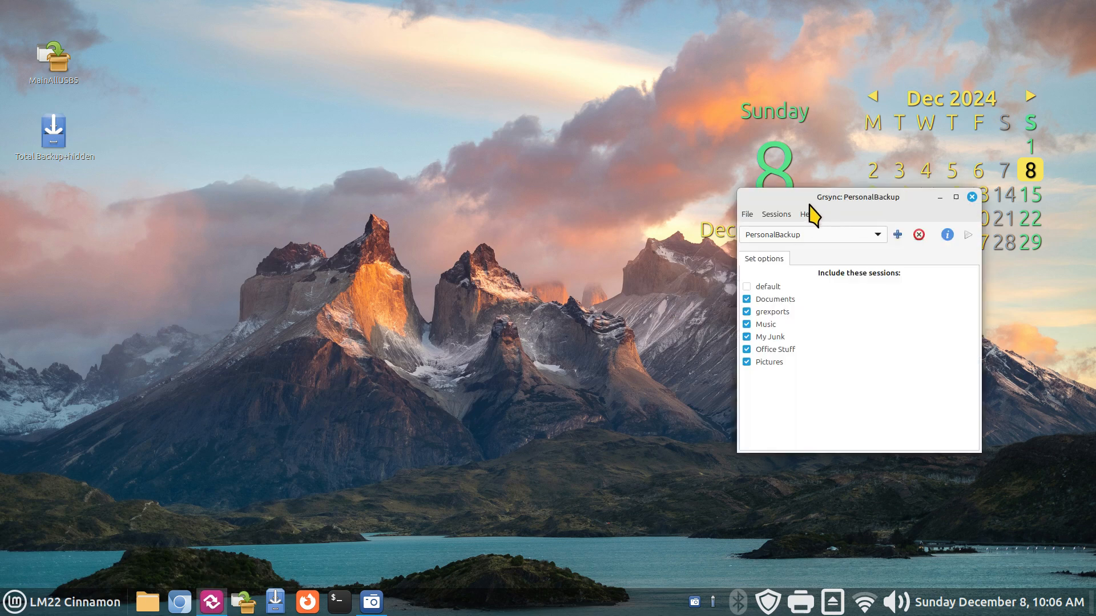
click(851, 224)
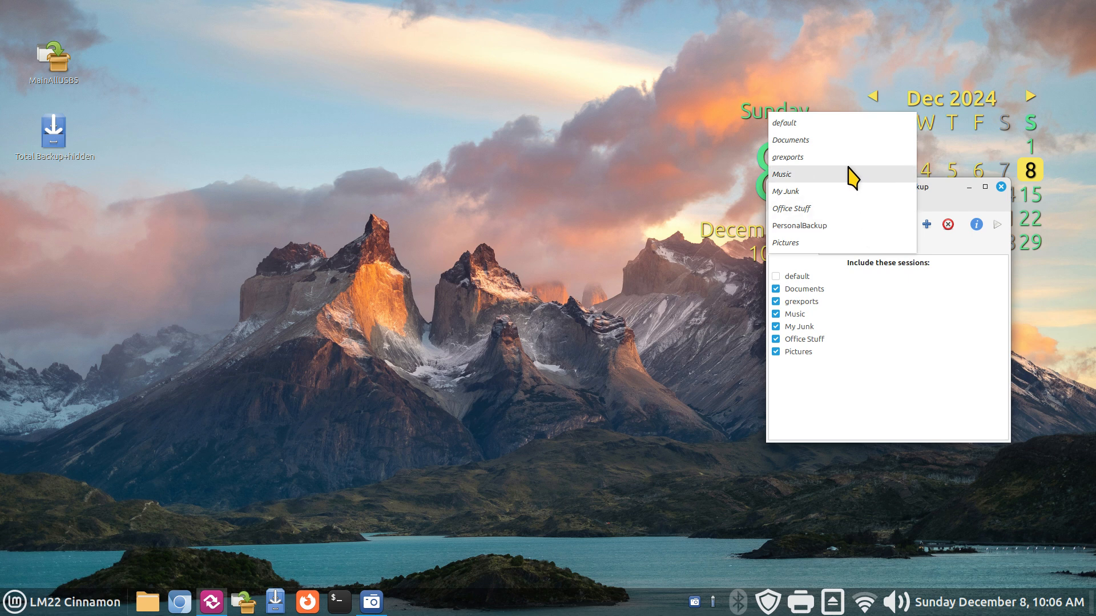
click(847, 121)
drag(863, 189, 681, 228)
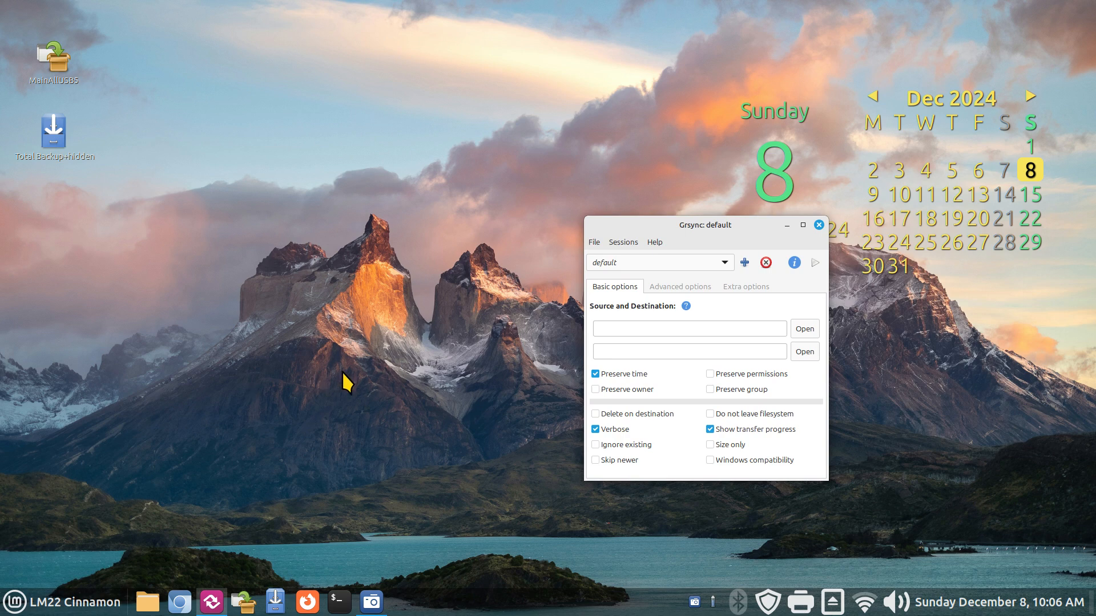
click(820, 225)
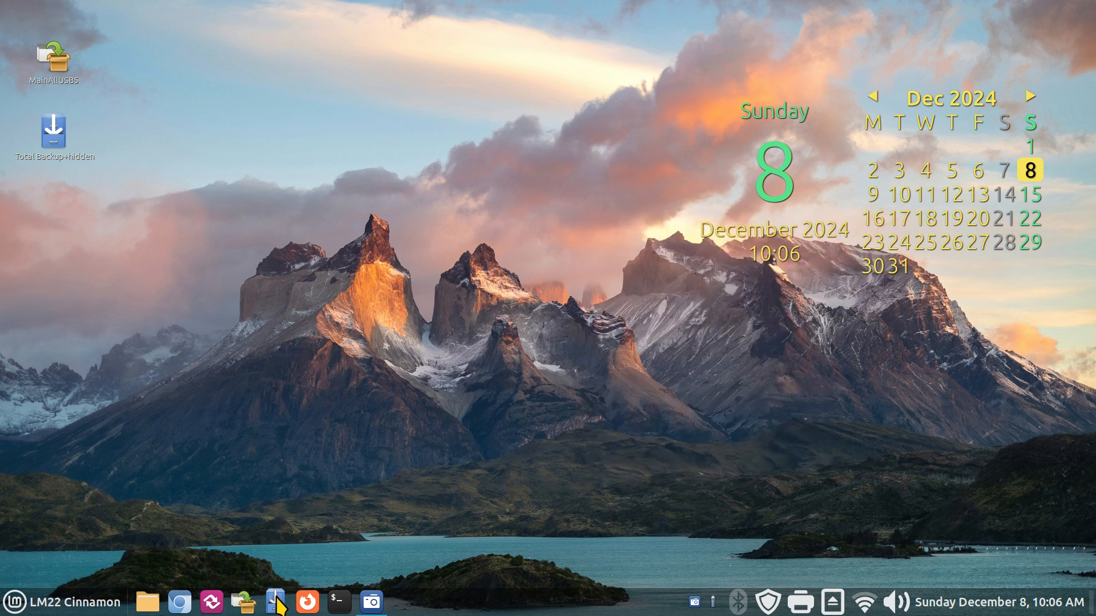
Step: Open the script folder inside Documents in the file manager
click(147, 602)
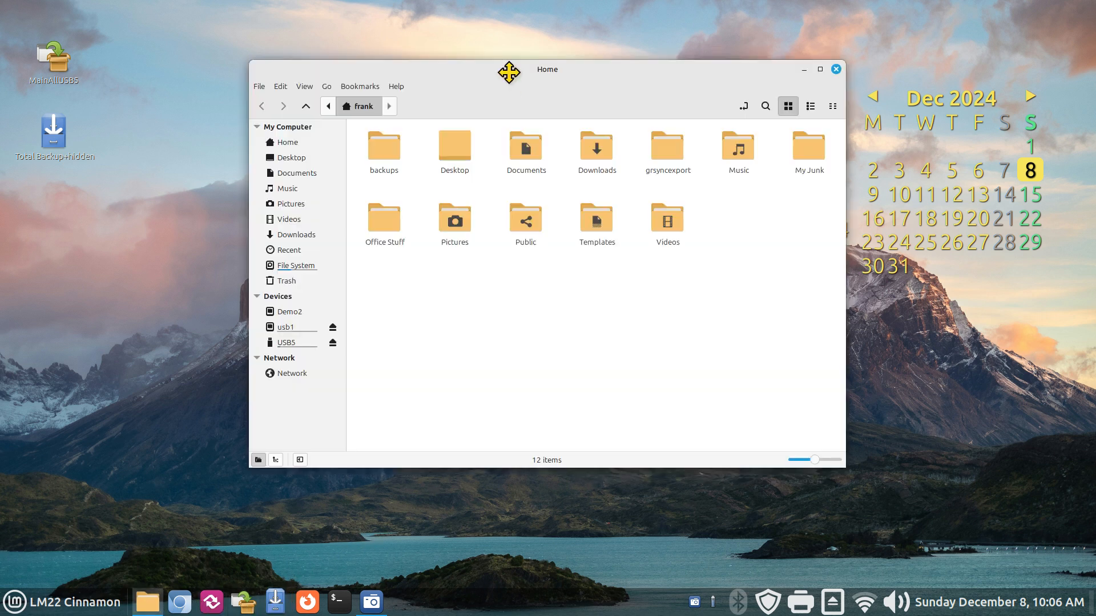
drag(507, 68, 677, 115)
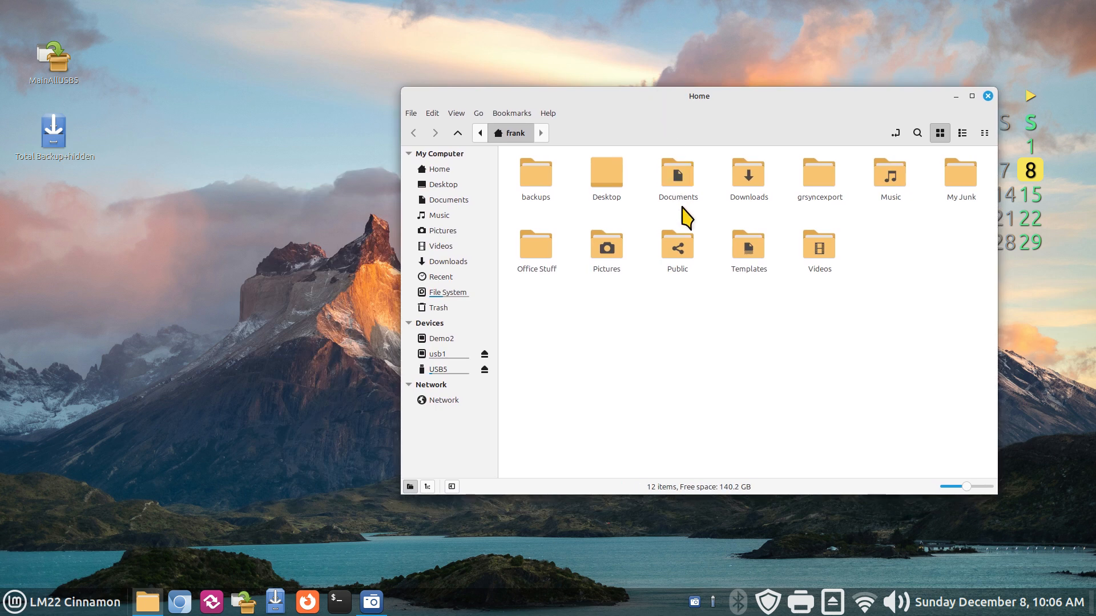
double_click(676, 180)
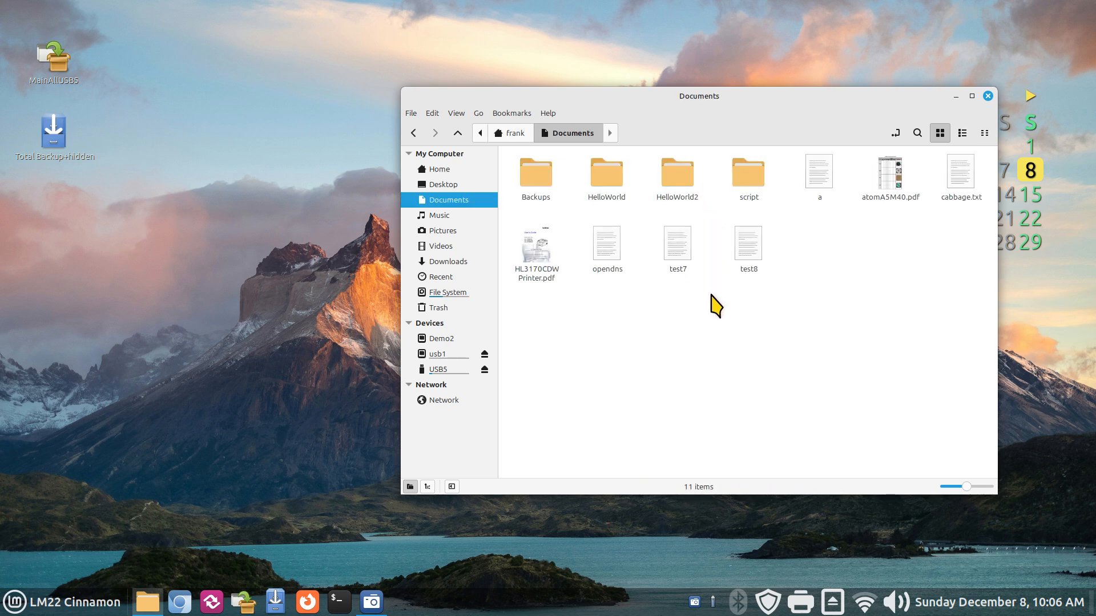
double_click(743, 179)
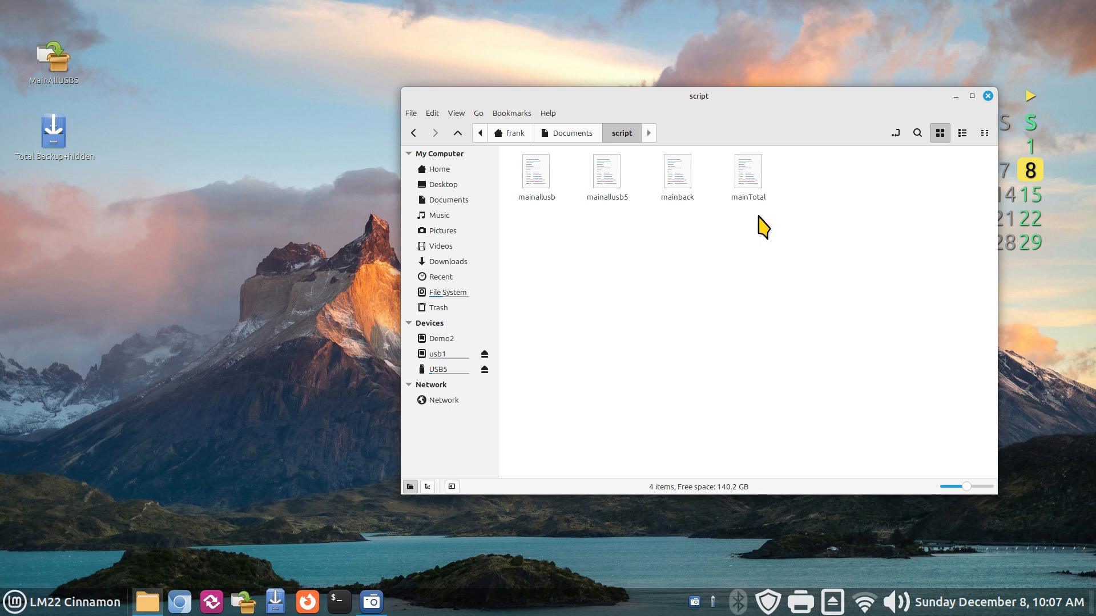
Step: View the properties dialog for a new desktop launcher and close it without creating one
right_click(143, 258)
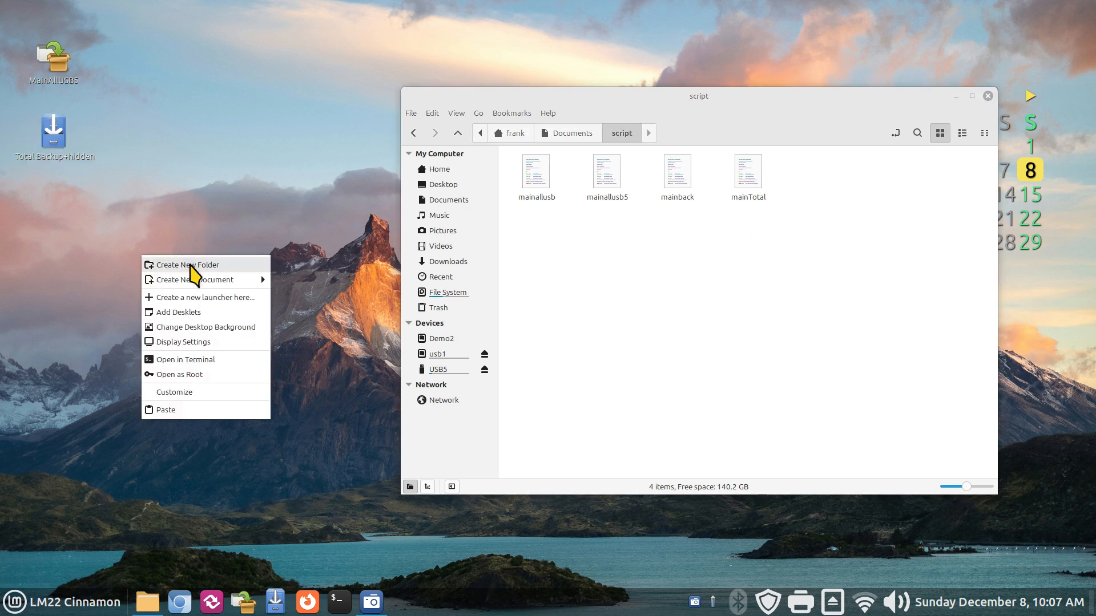
click(204, 297)
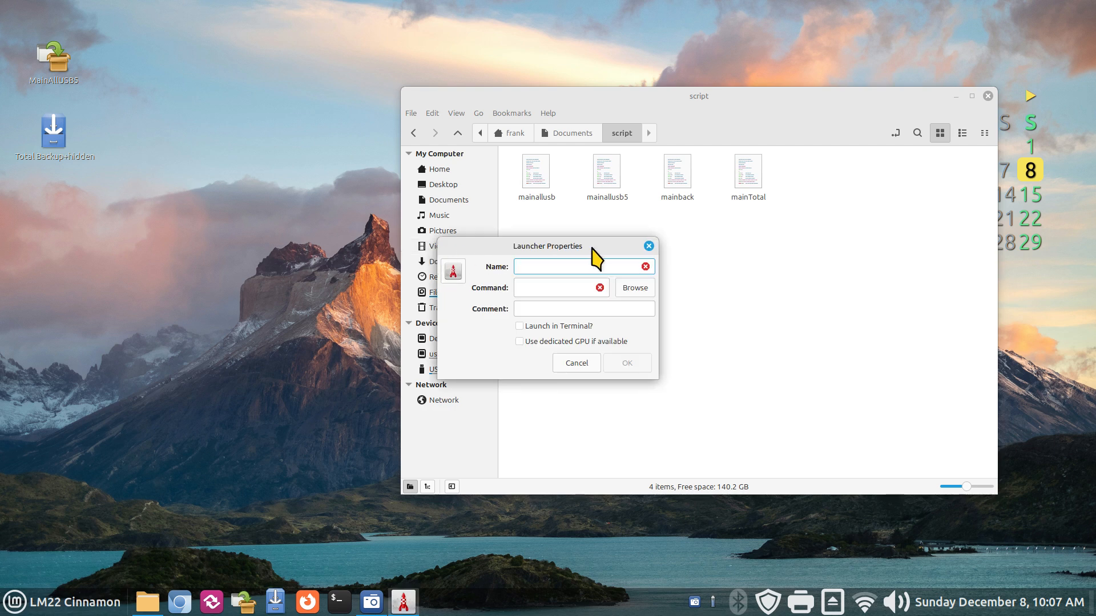
click(649, 246)
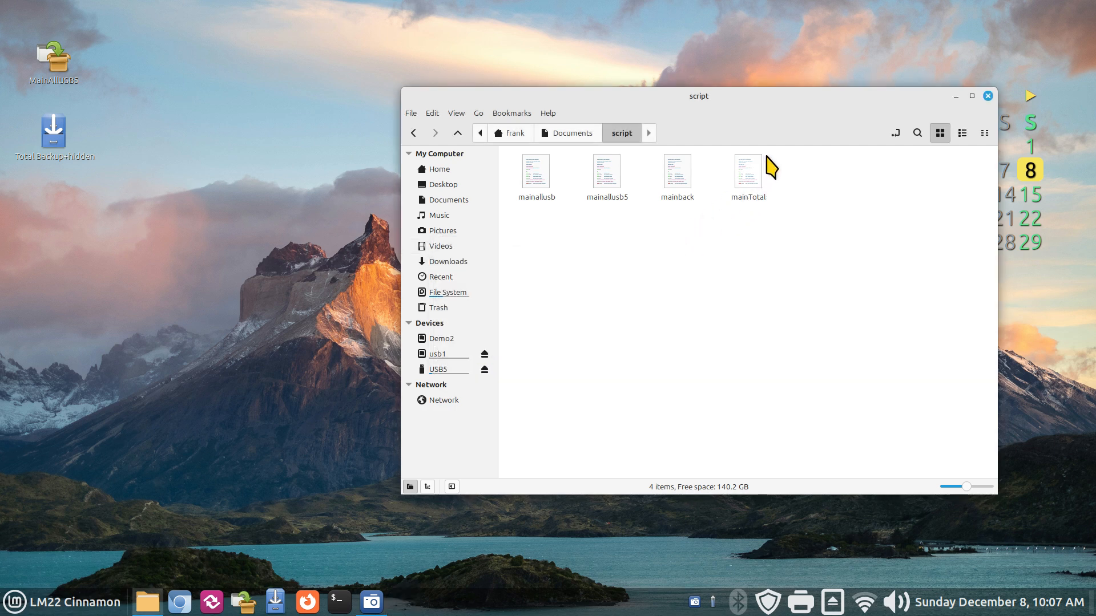
Step: Display the mainTotal script in the text editor and examine the ~/ source path in its rsync command
double_click(747, 177)
click(652, 342)
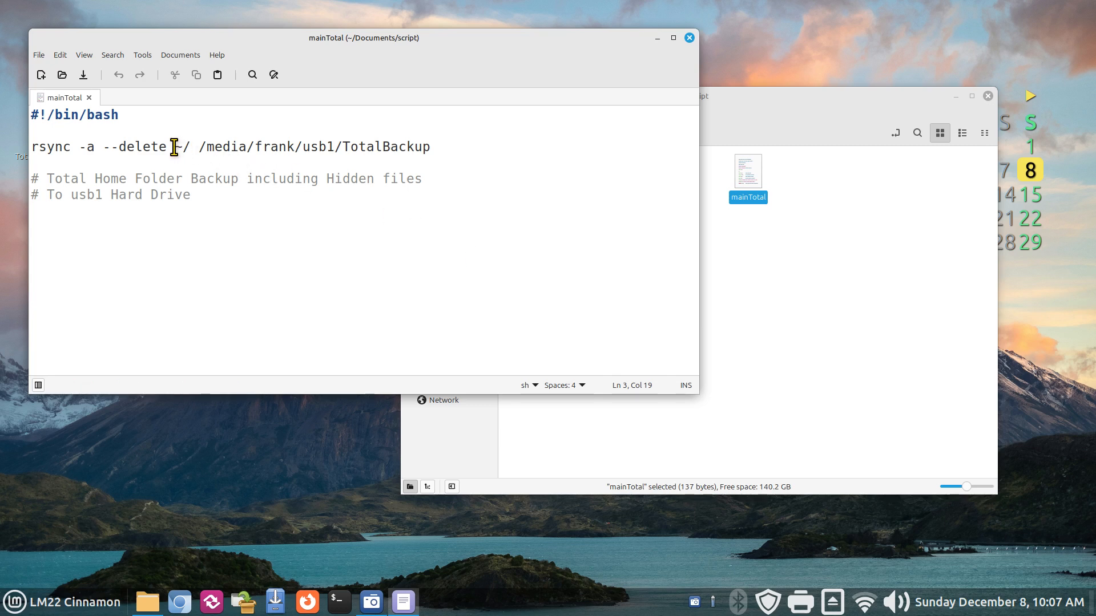
drag(175, 148, 192, 147)
drag(291, 44, 480, 126)
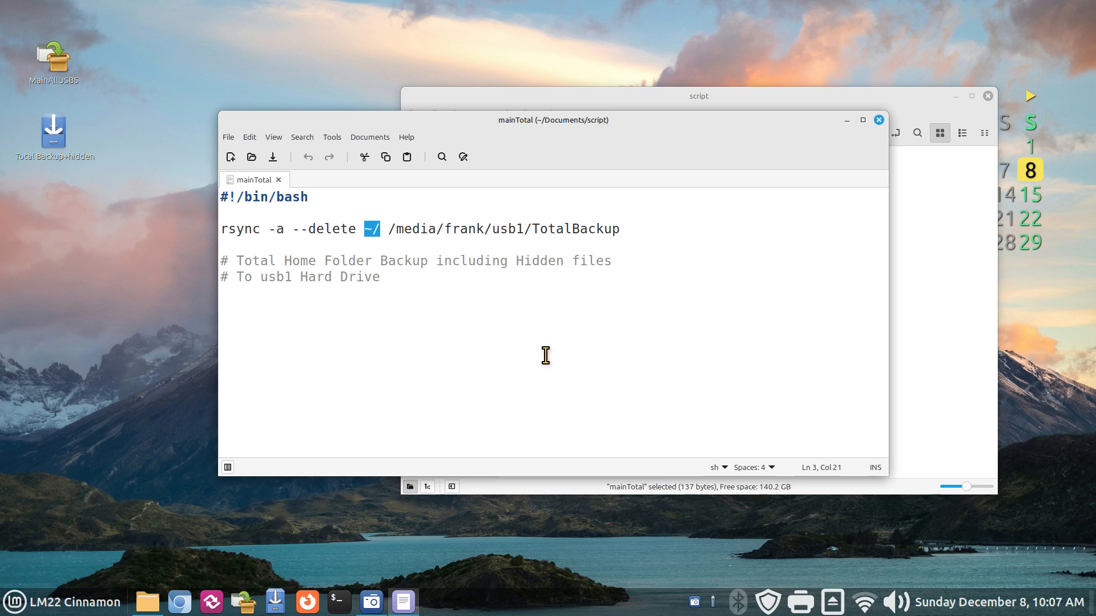
click(373, 229)
drag(364, 229, 372, 227)
click(420, 324)
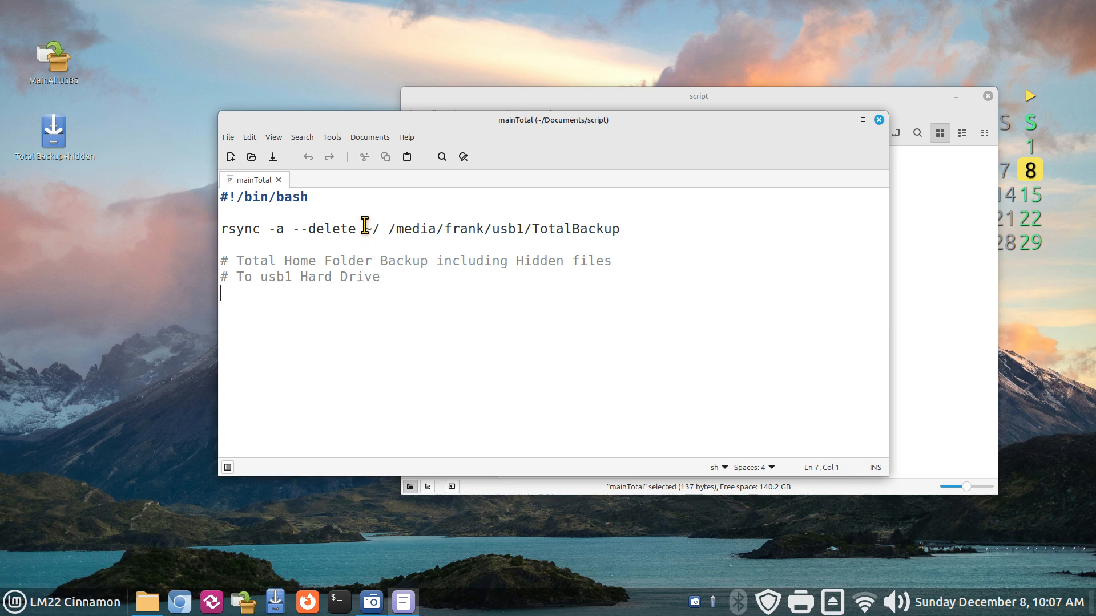
Step: Highlight the ~/ source path and the rsync command in the mainTotal script, and close the script without changes
drag(366, 229, 372, 228)
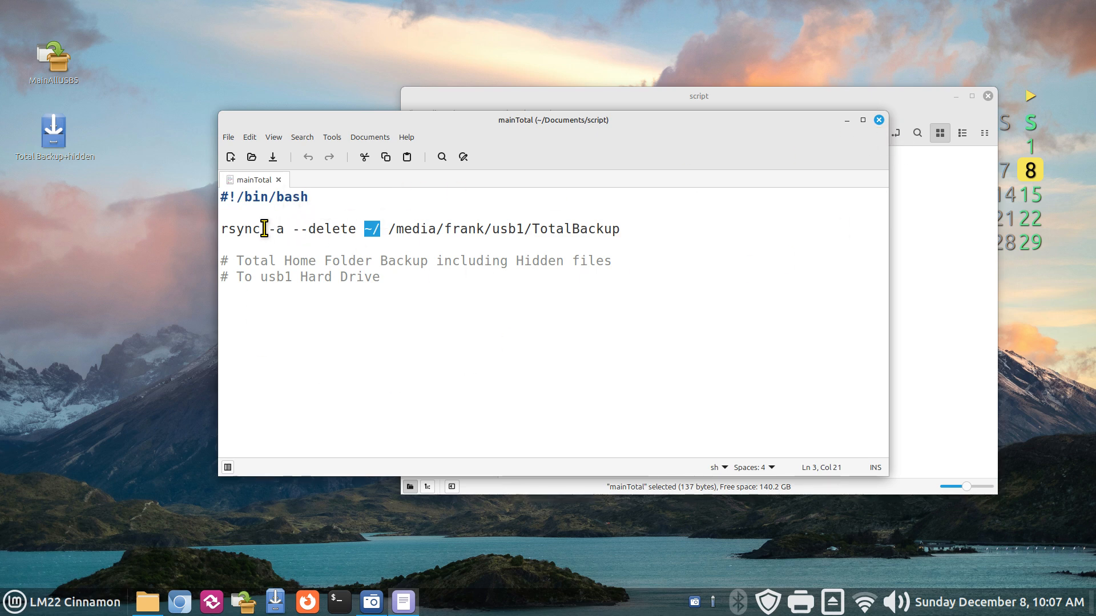
drag(264, 228, 209, 212)
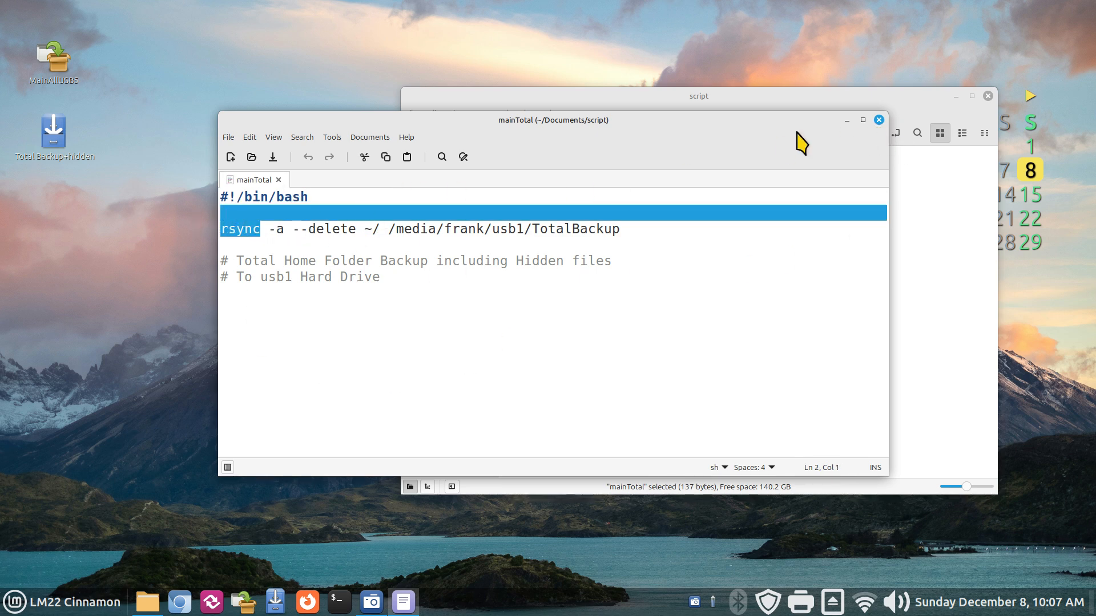
click(879, 120)
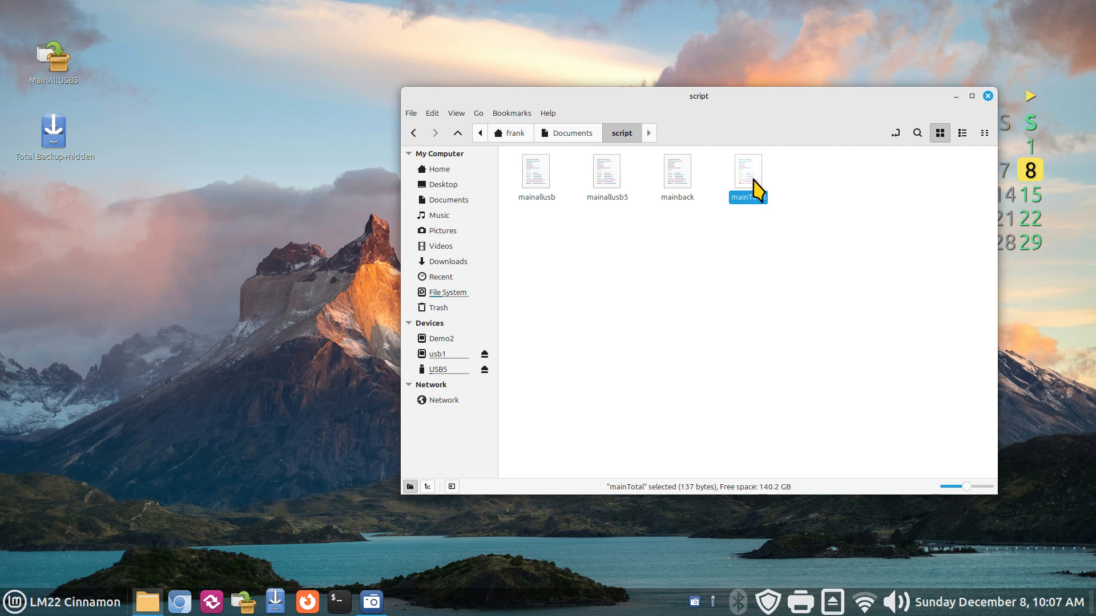
Step: View the name, command and comment fields for a new desktop launcher and dismiss the dialog without creating one
right_click(129, 216)
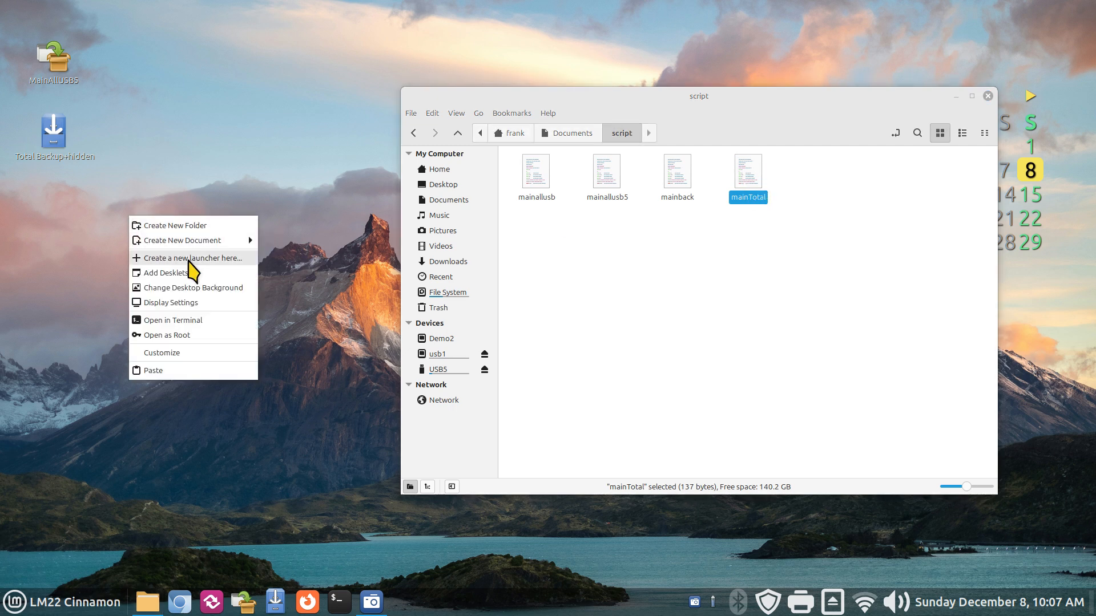
click(188, 258)
drag(514, 246, 149, 209)
drag(287, 340, 363, 442)
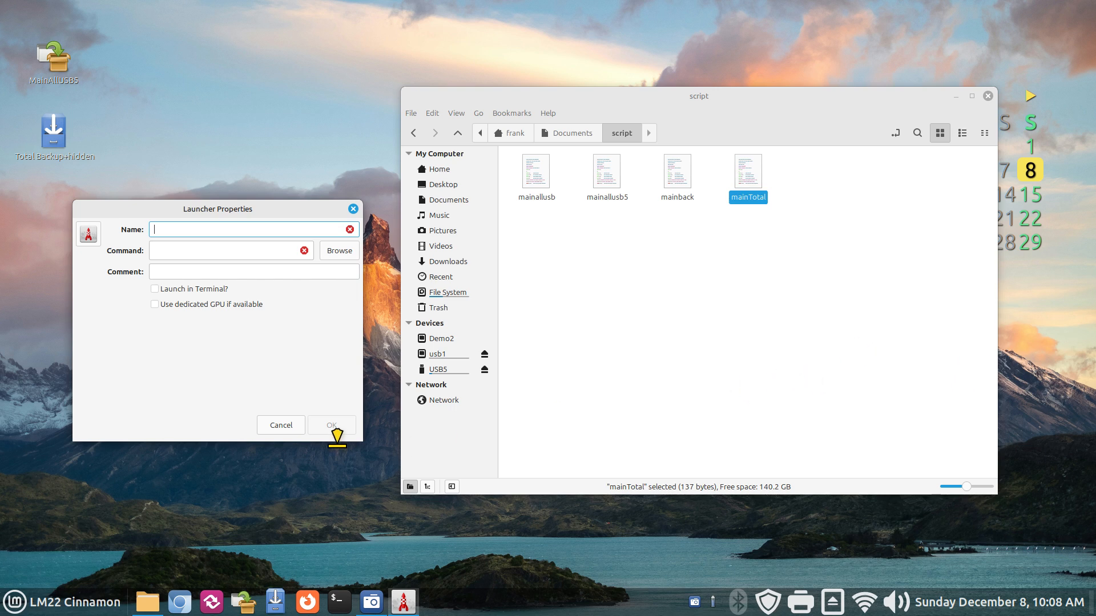
drag(211, 440, 232, 390)
key(Escape)
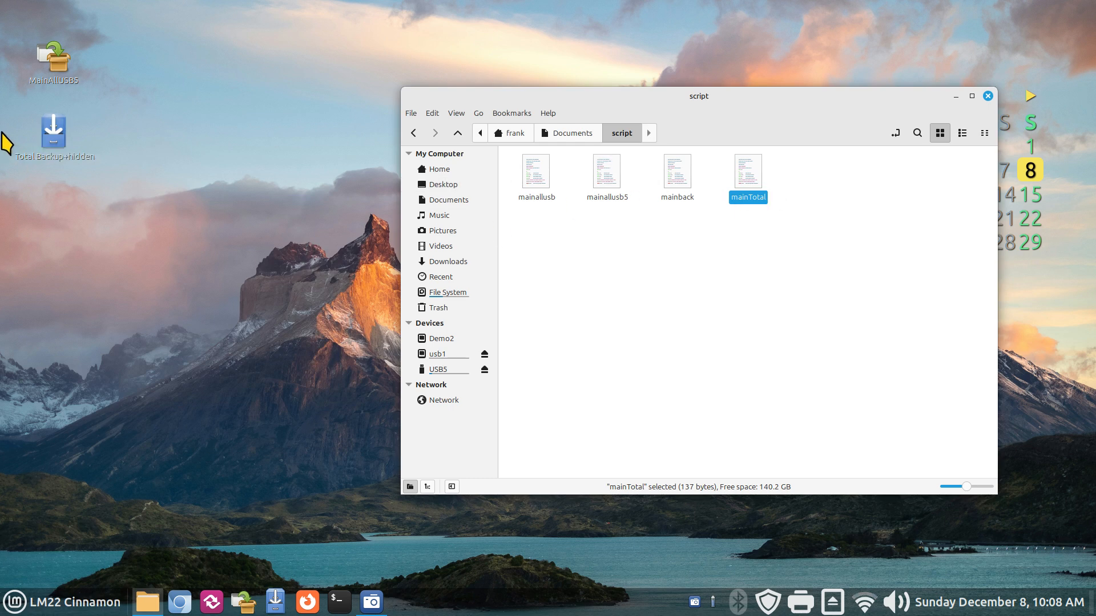
Step: View the contents of the MyBackup folder on USB5 and the TotalBackup folder on usb1
click(467, 370)
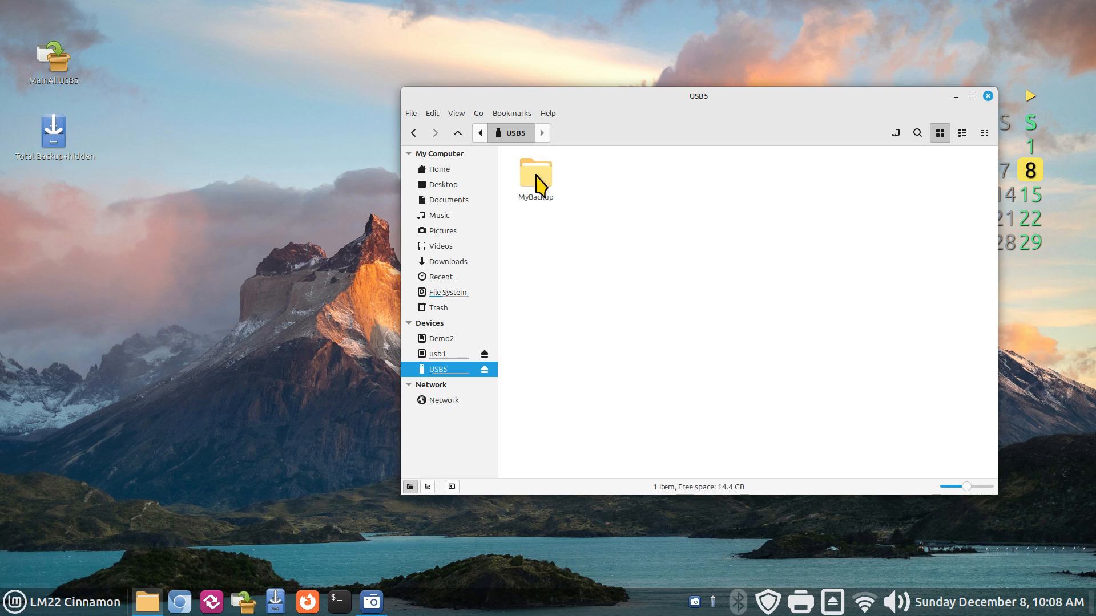
double_click(537, 184)
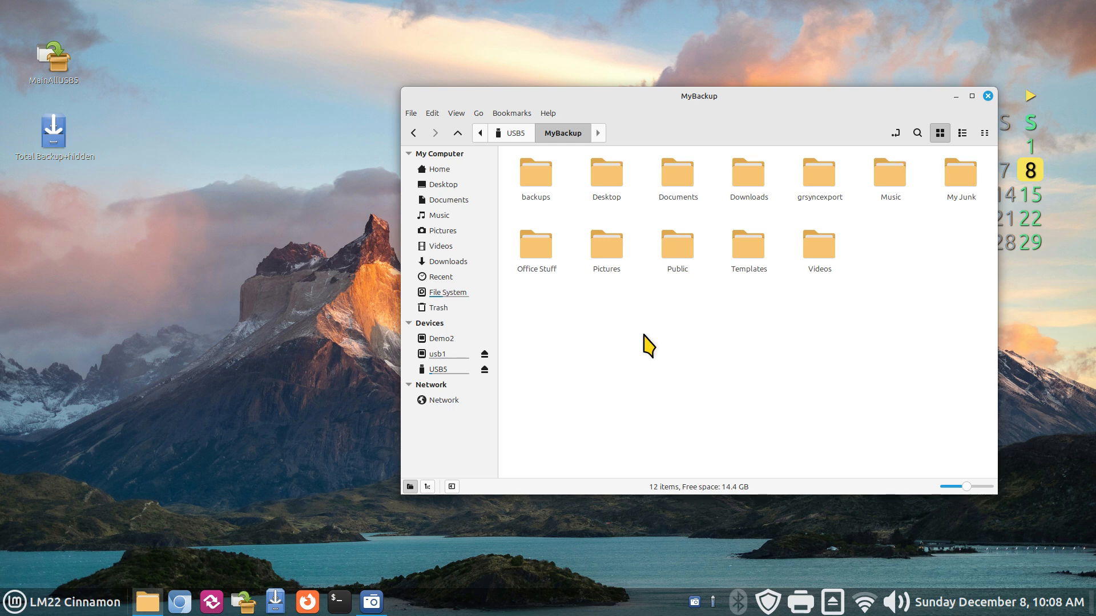
click(446, 363)
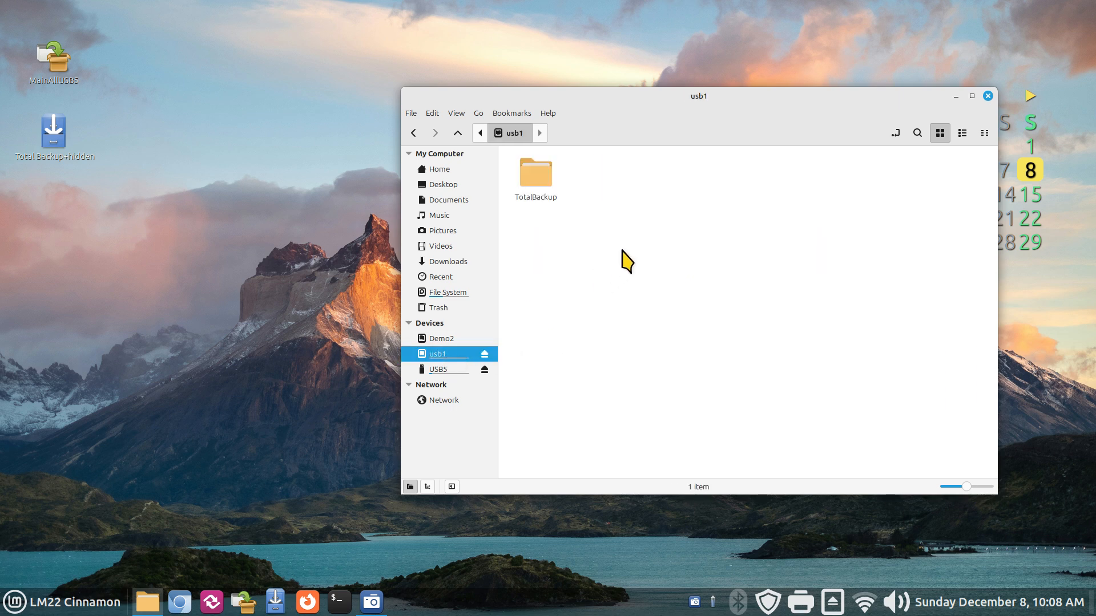
double_click(529, 170)
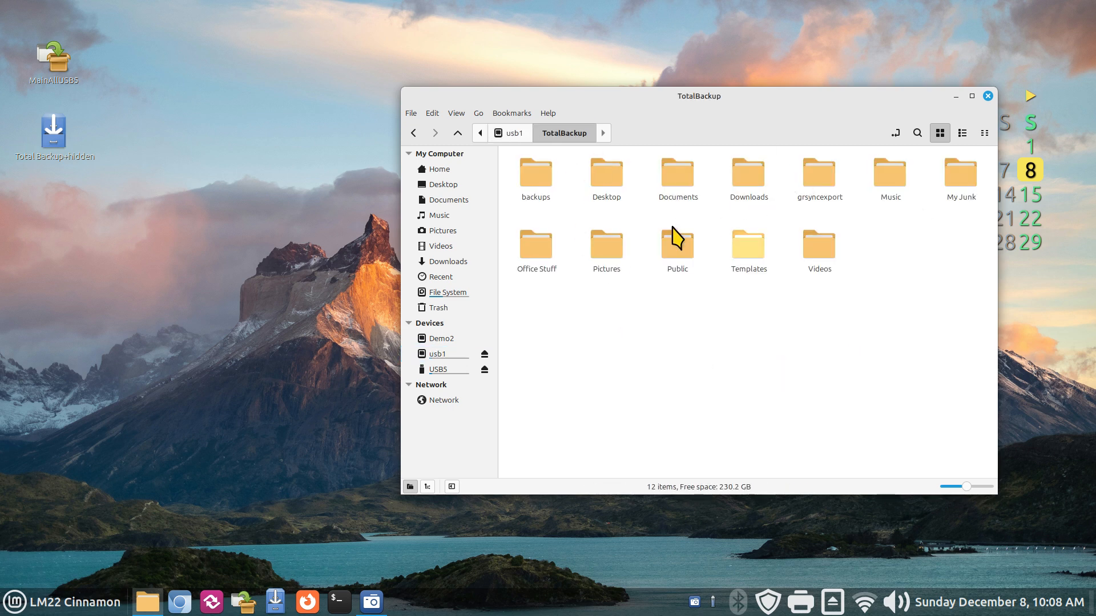
Step: Show the hidden files in the TotalBackup folder, examine the listing, and hide them again
right_click(629, 322)
click(694, 427)
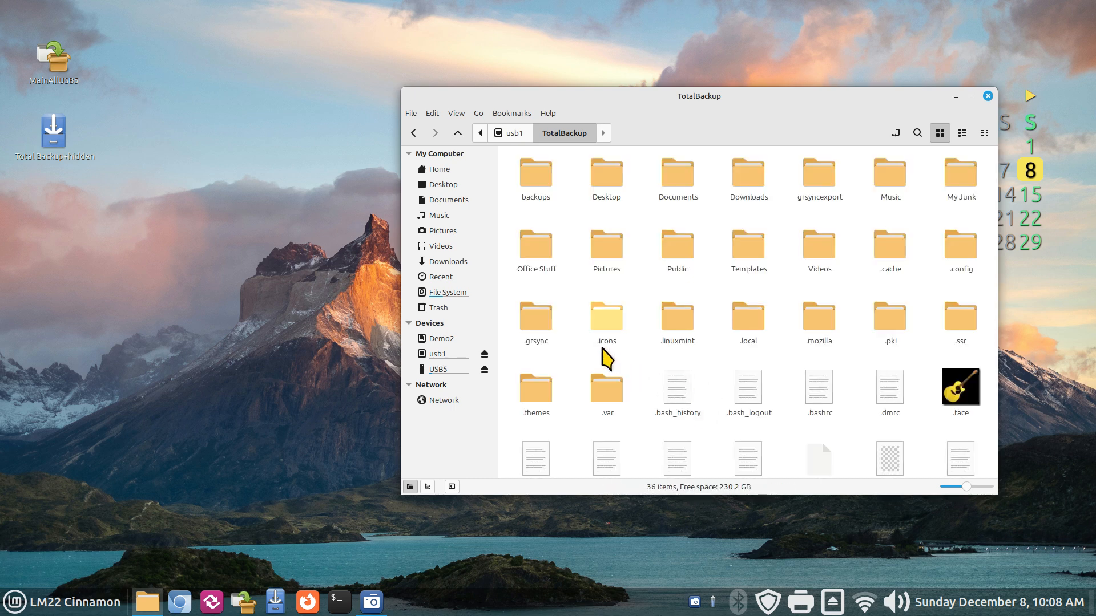
scroll(810, 326, down, 3)
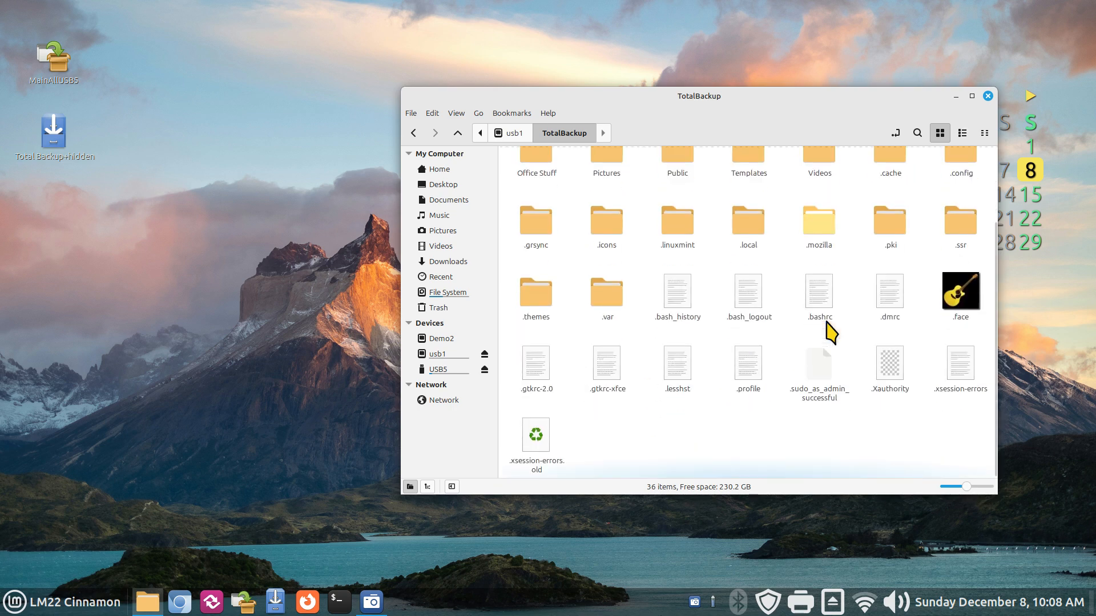
scroll(655, 425, up, 3)
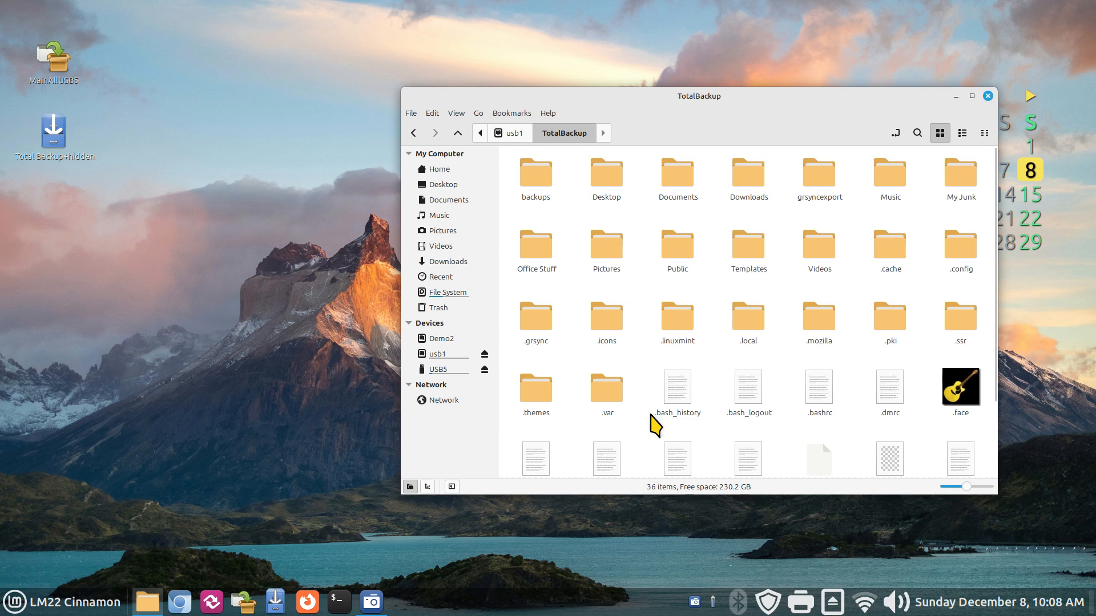
key(ctrl+h)
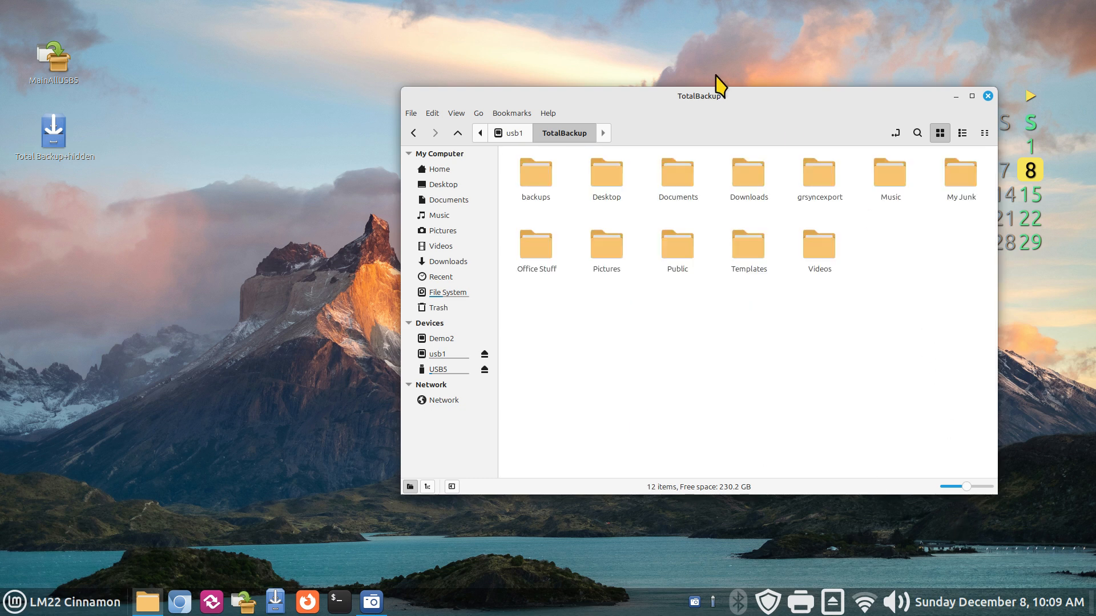
Step: Display the home folder in the file manager and open Grsync in a window beside it
drag(717, 93, 545, 65)
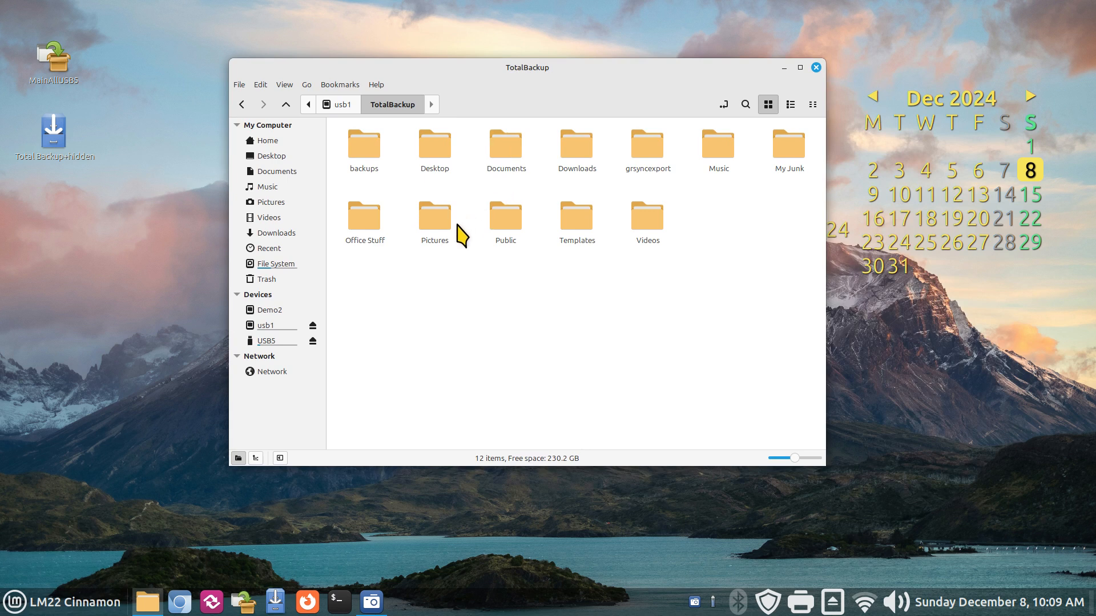
click(288, 141)
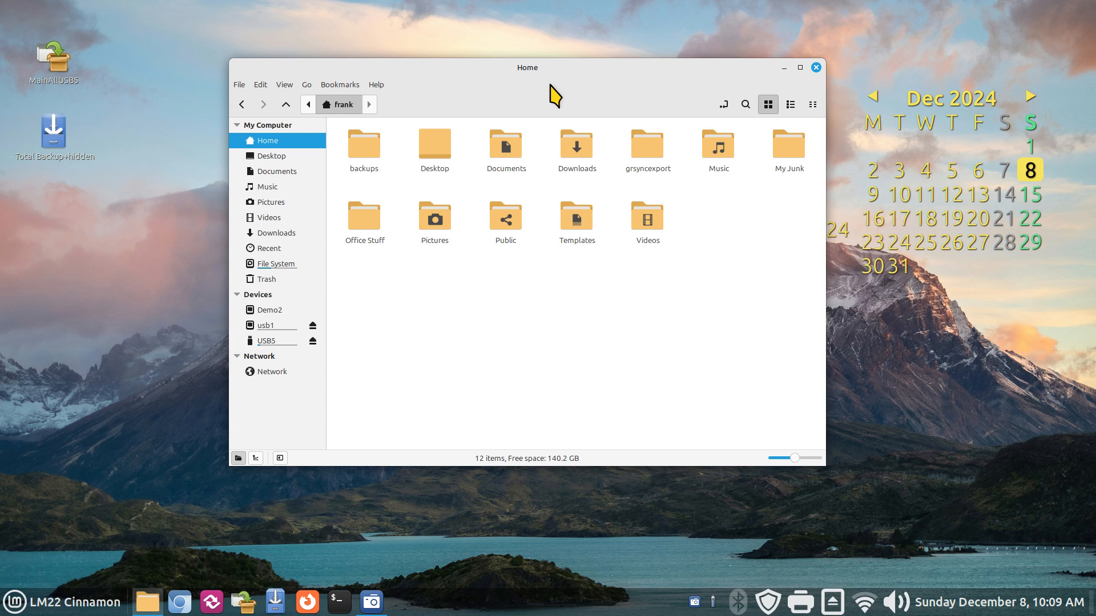
drag(550, 86, 464, 103)
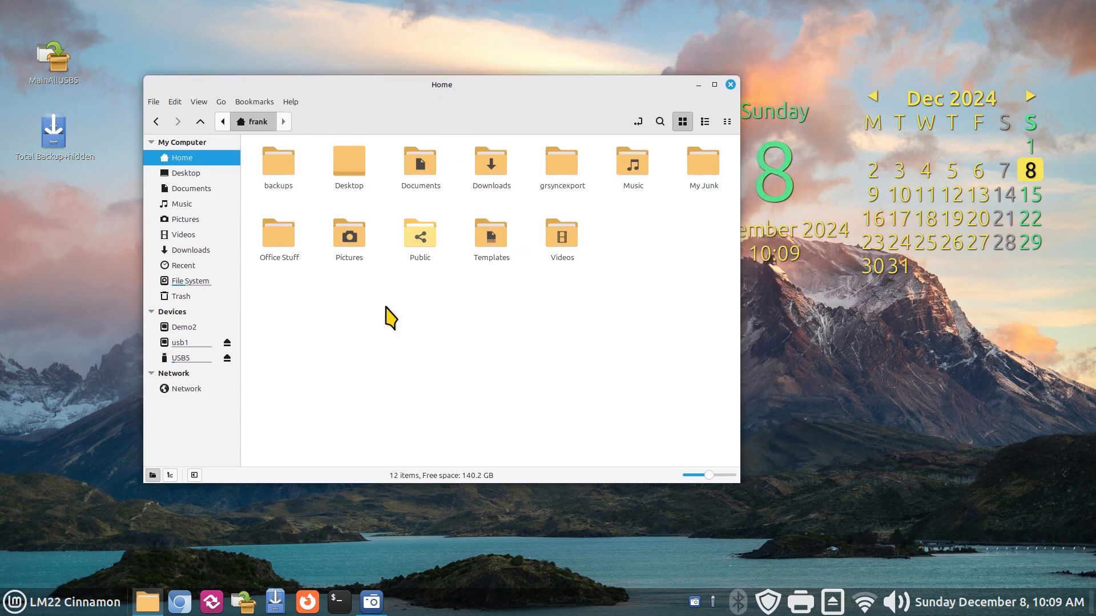
click(218, 600)
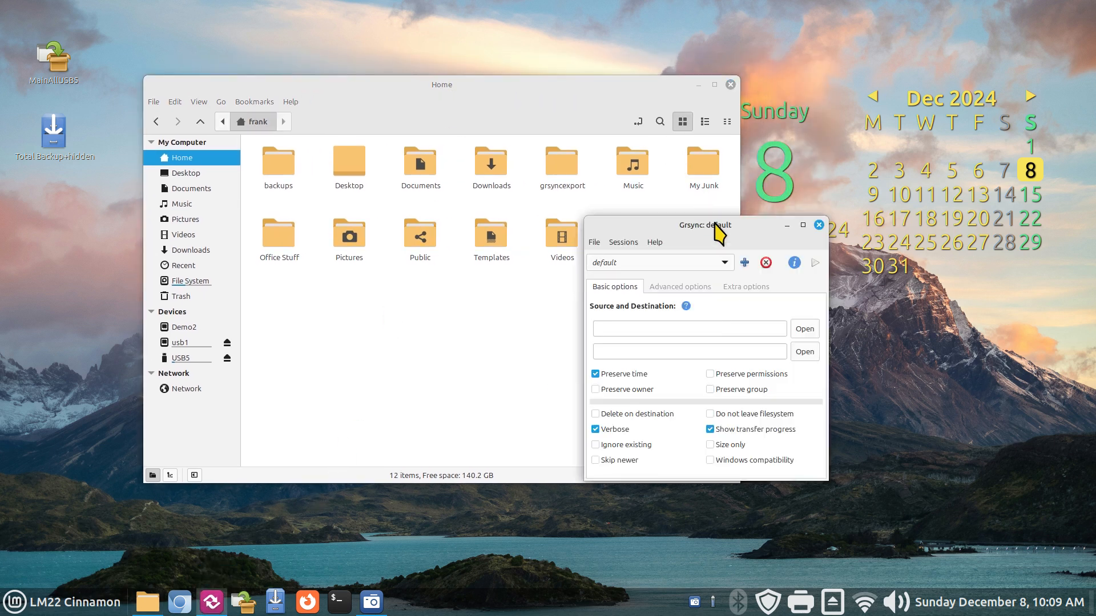
drag(707, 225, 892, 257)
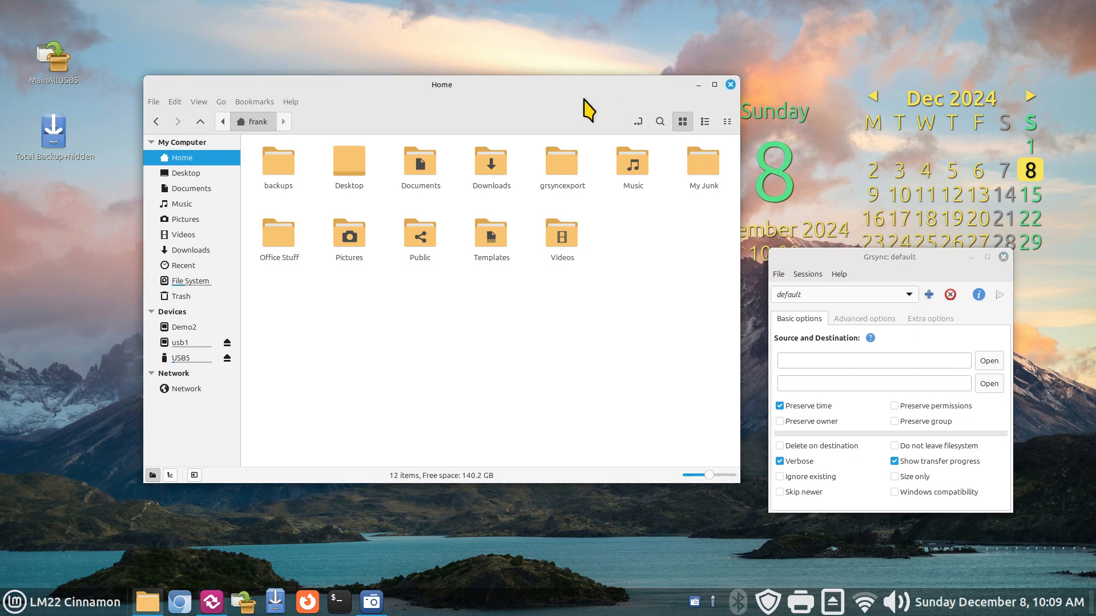
drag(583, 100, 552, 120)
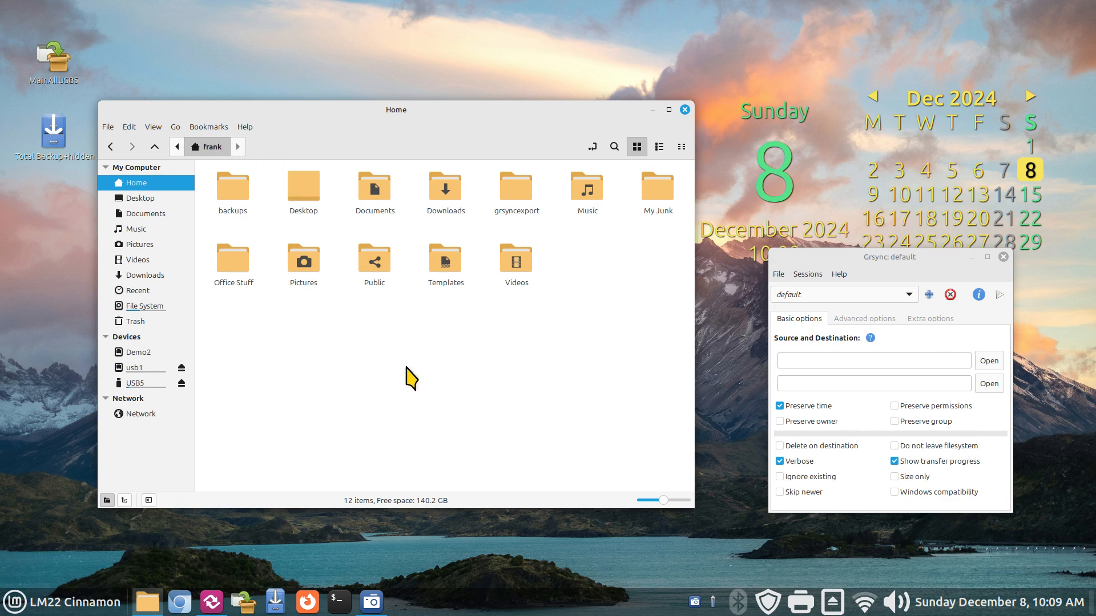
Step: Select the Documents, Music and Pictures folders in turn to point out the personal data in the home folder
click(384, 188)
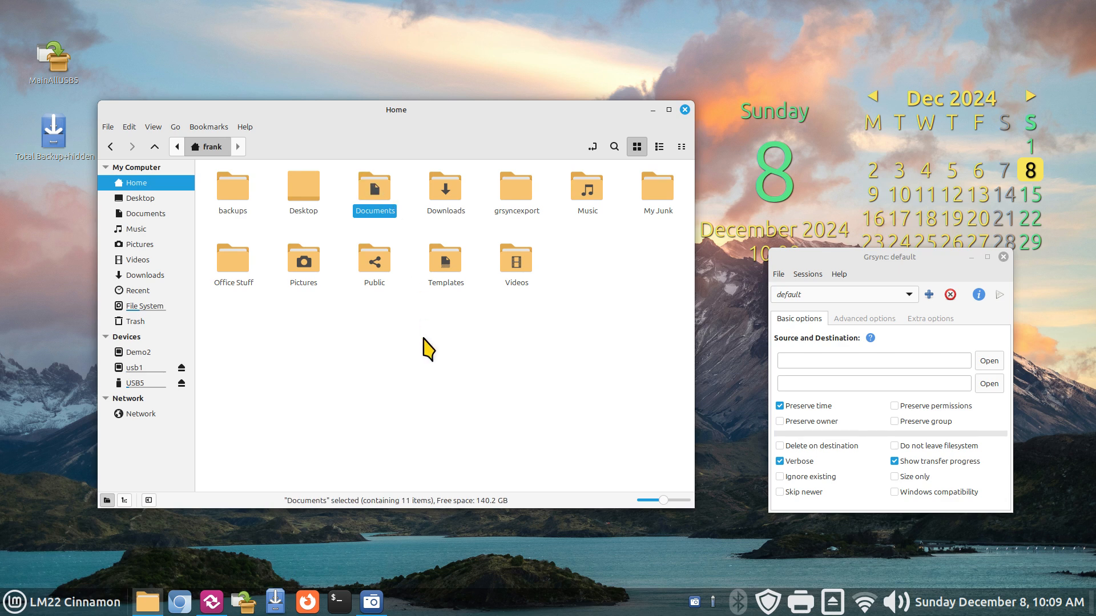
click(572, 186)
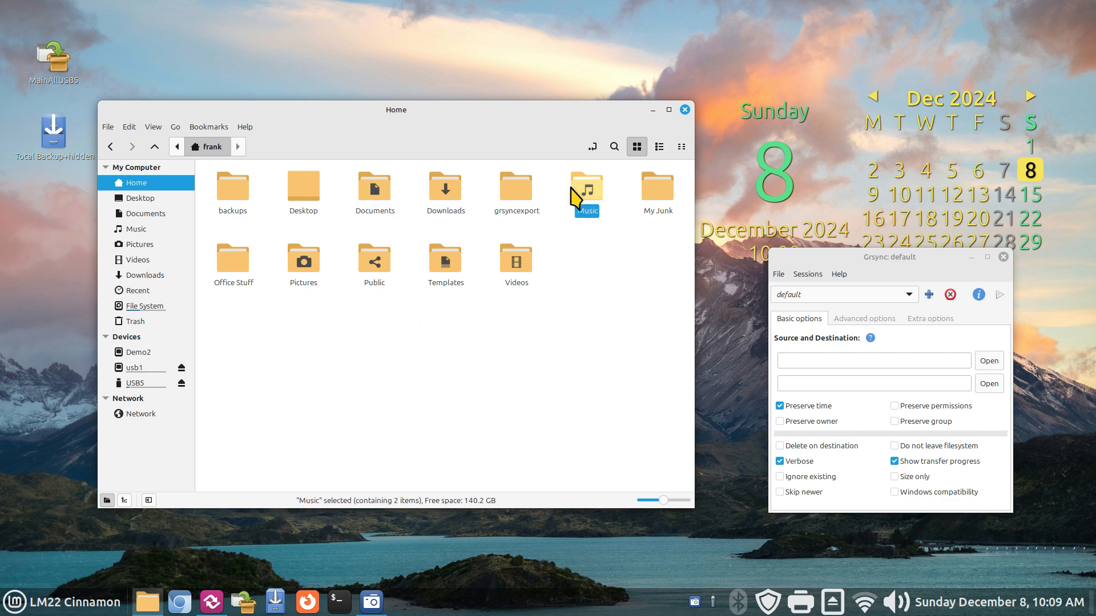
click(285, 270)
click(288, 274)
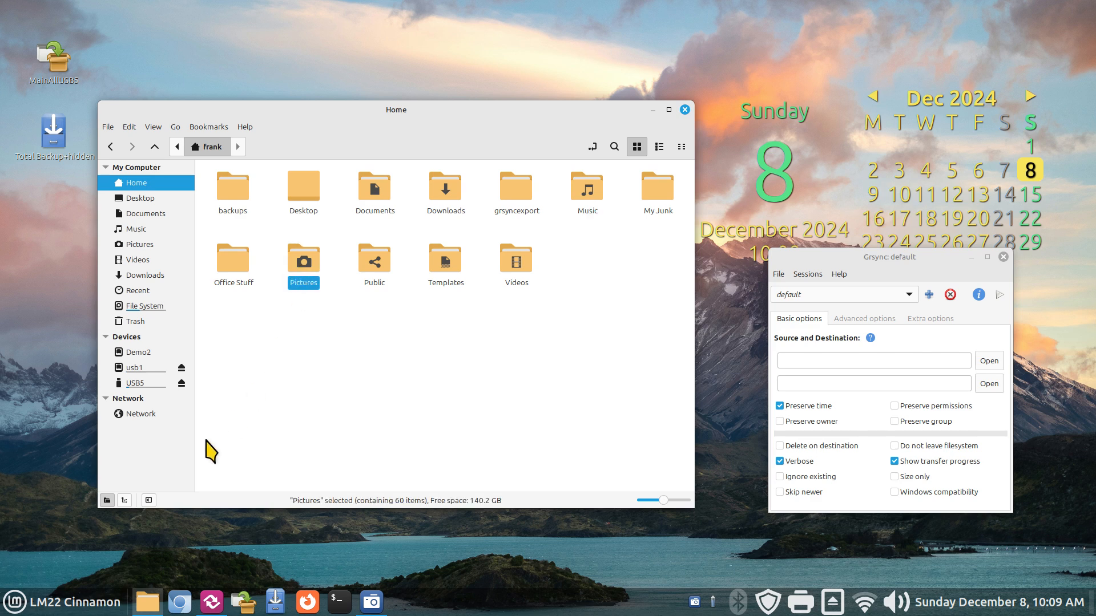
Step: Search the installed applications for "ti" to find Timeshift, leave without launching it, and deselect the Pictures folder
click(49, 606)
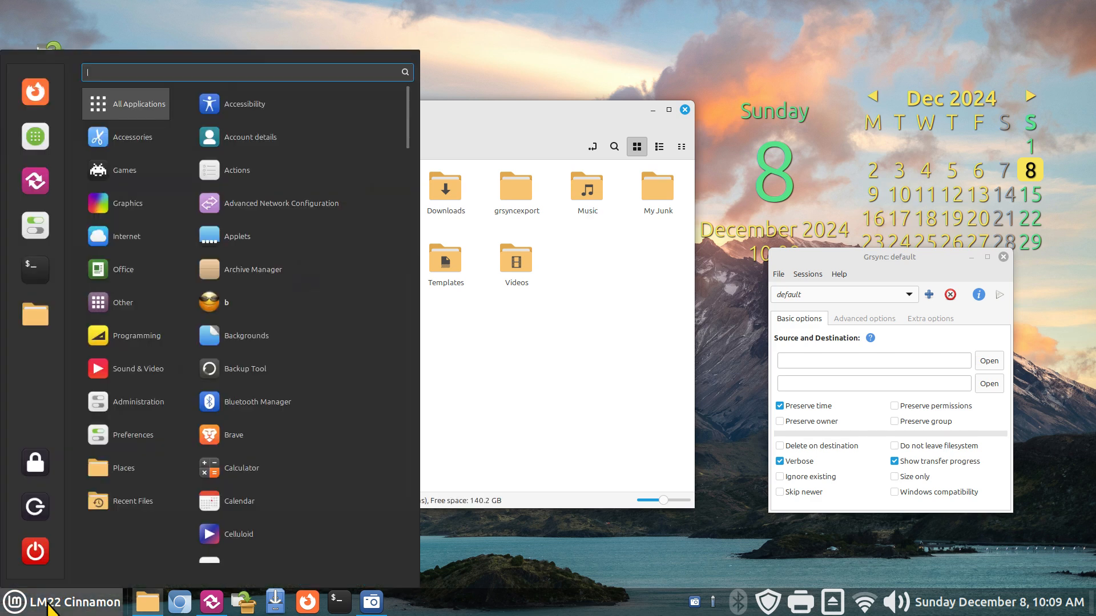
text(ti)
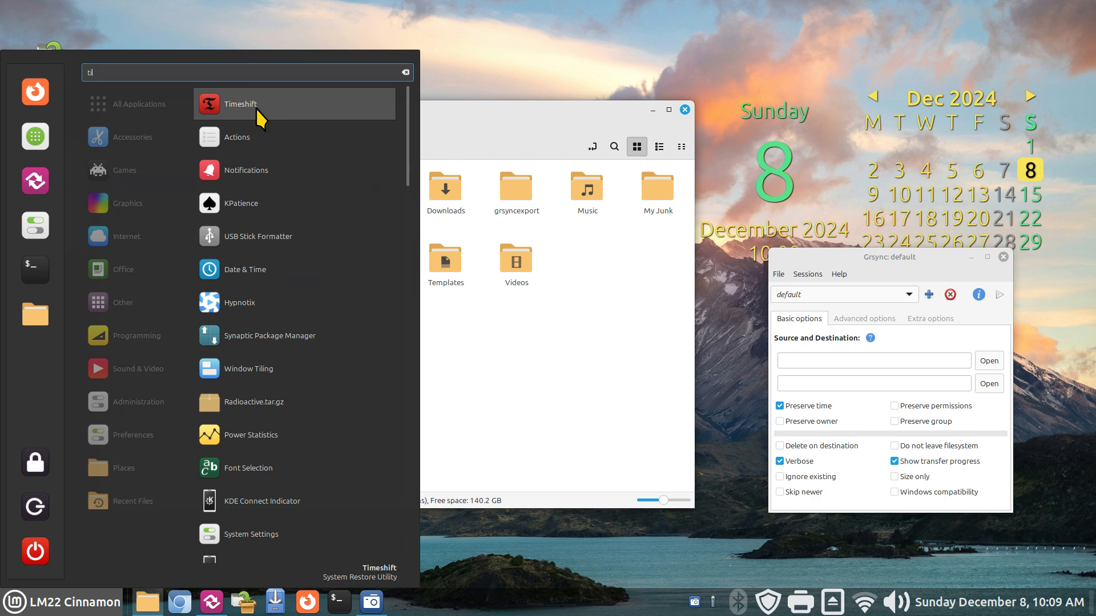
click(507, 396)
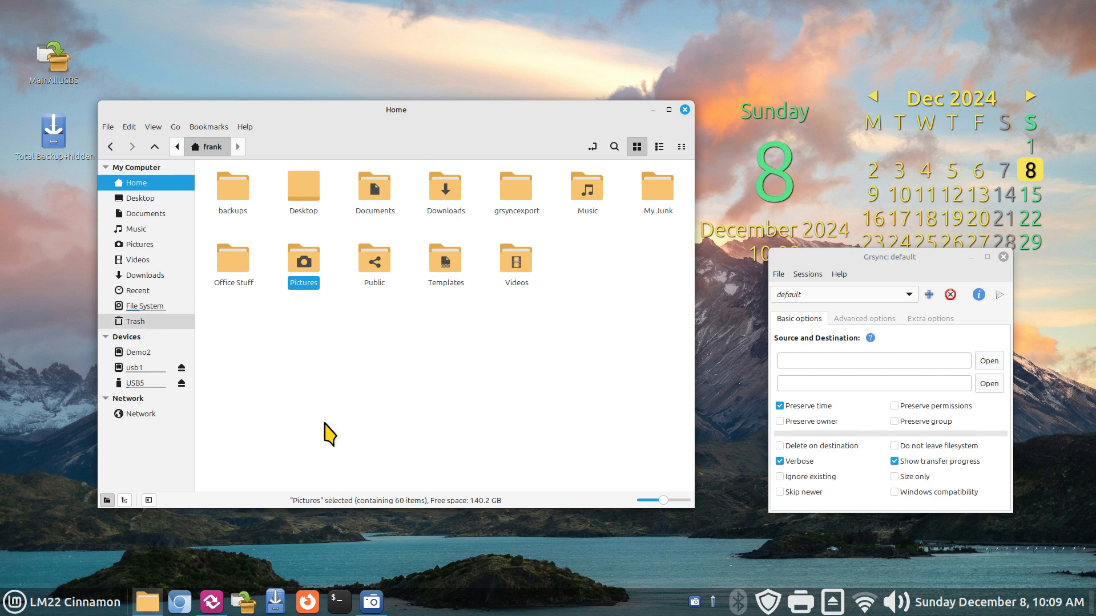
click(372, 341)
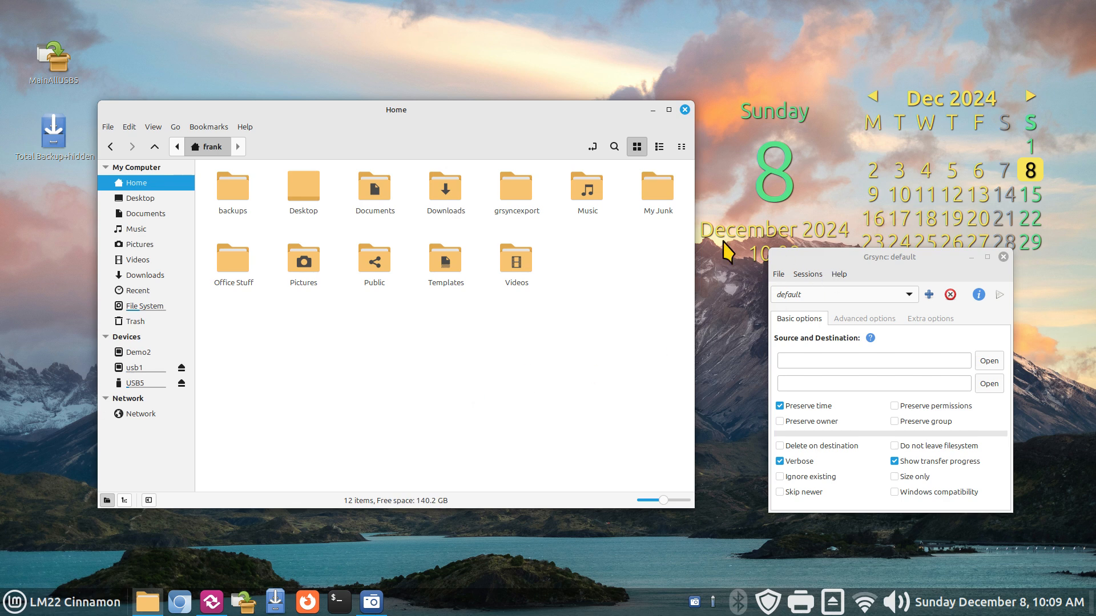
Step: Move the file manager farther from Grsync and select the Documents, Music, Pictures and Office Stuff folders in turn
drag(519, 116, 455, 48)
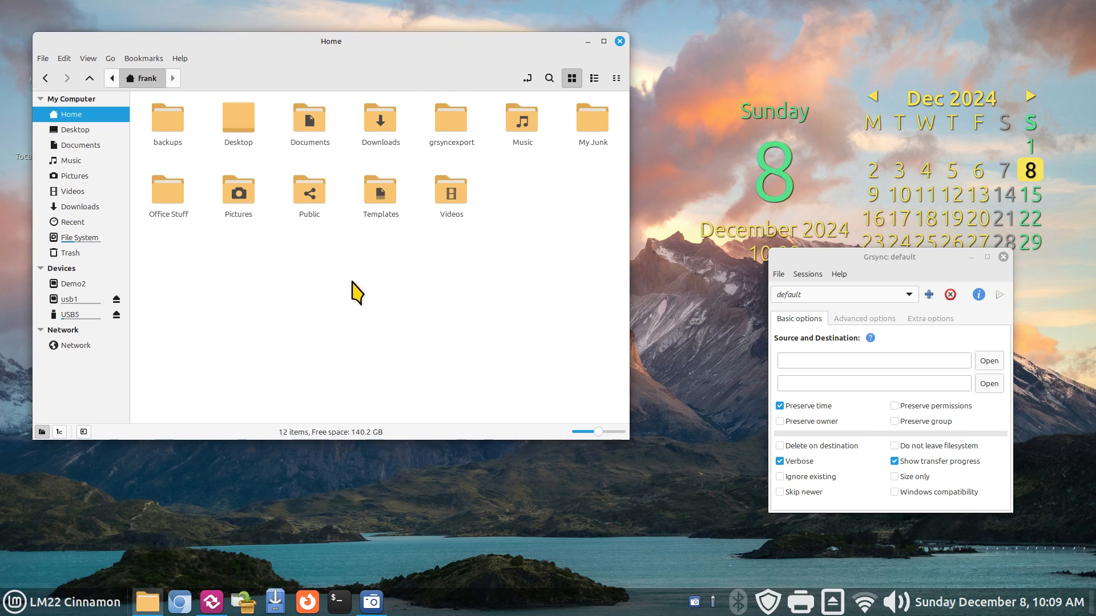
click(301, 122)
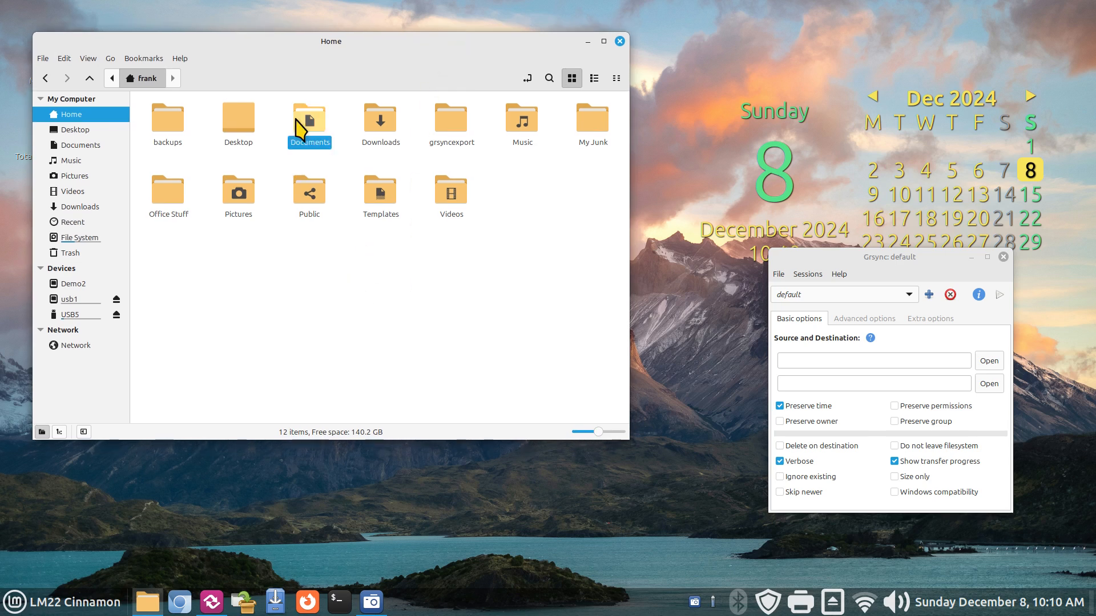
click(532, 128)
click(238, 195)
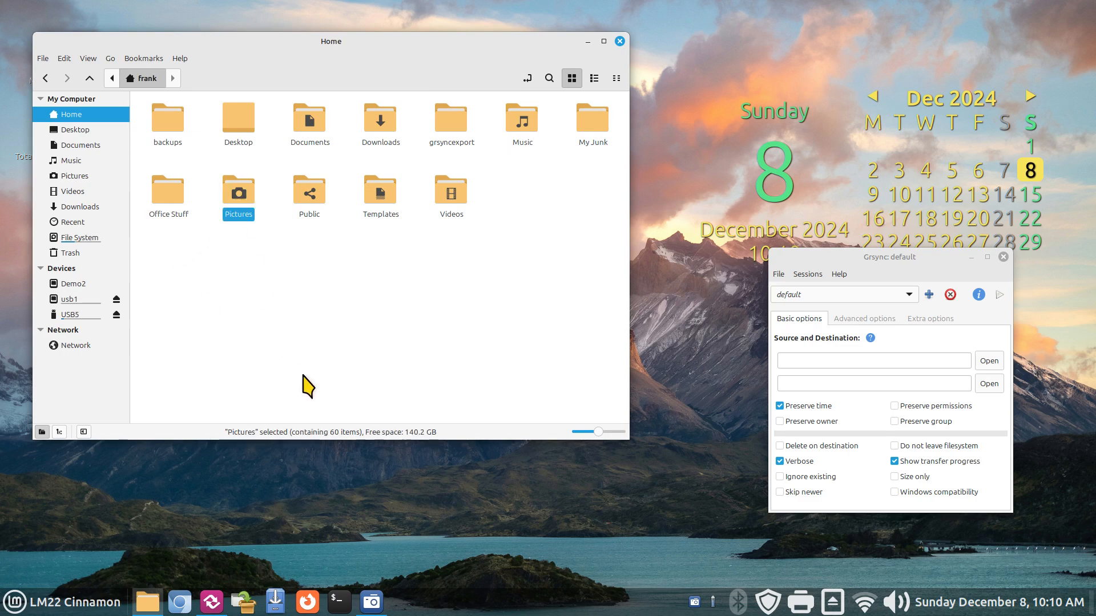
click(170, 192)
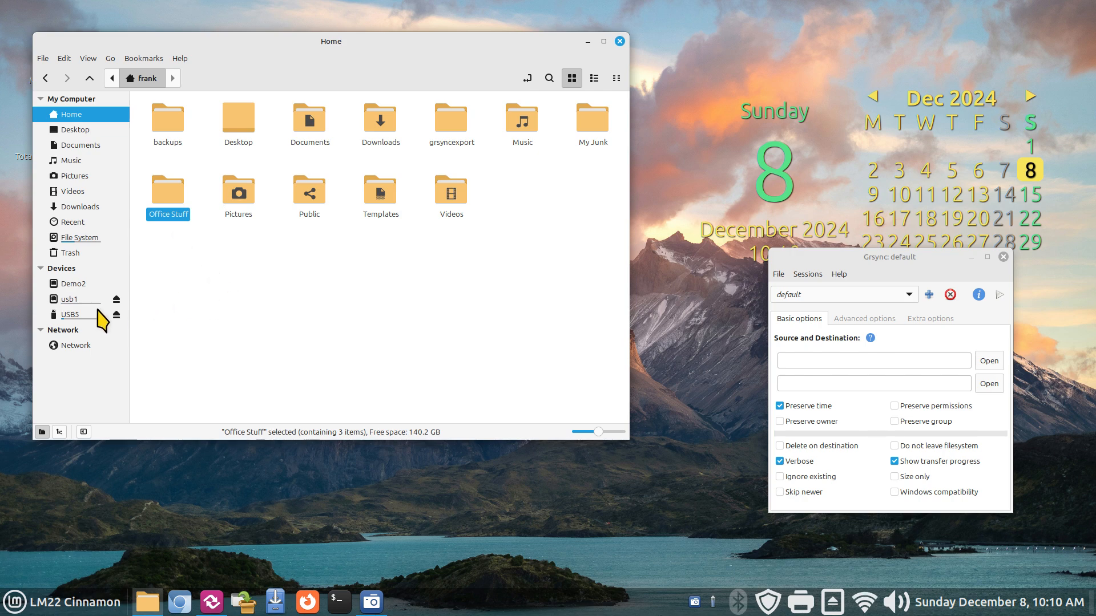
Step: Switch between the usb1 and USB5 drives to view their backup folders
click(84, 300)
click(83, 314)
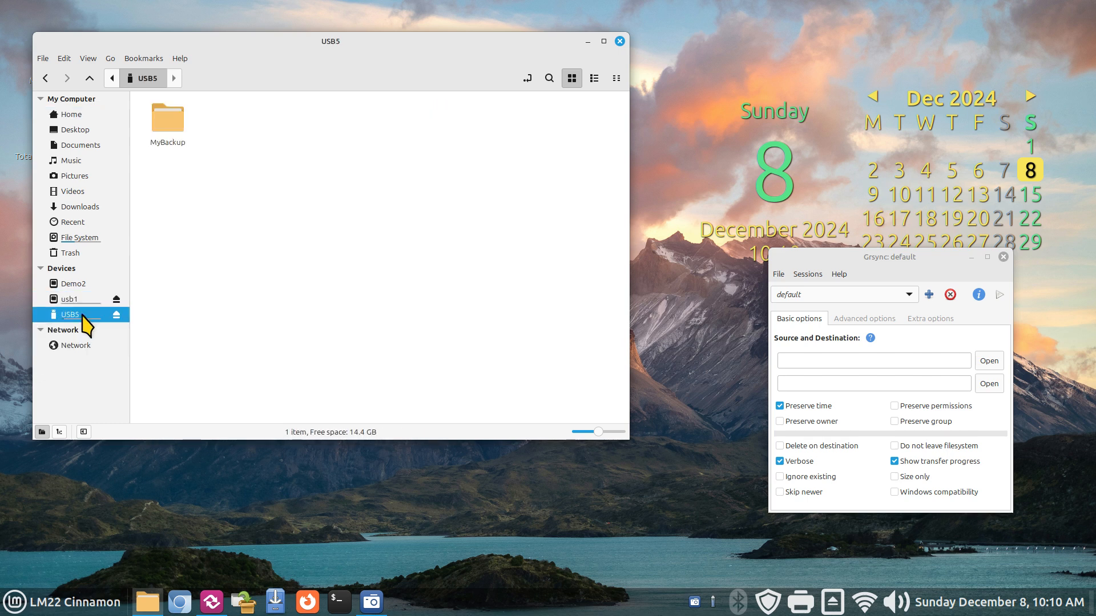
click(79, 299)
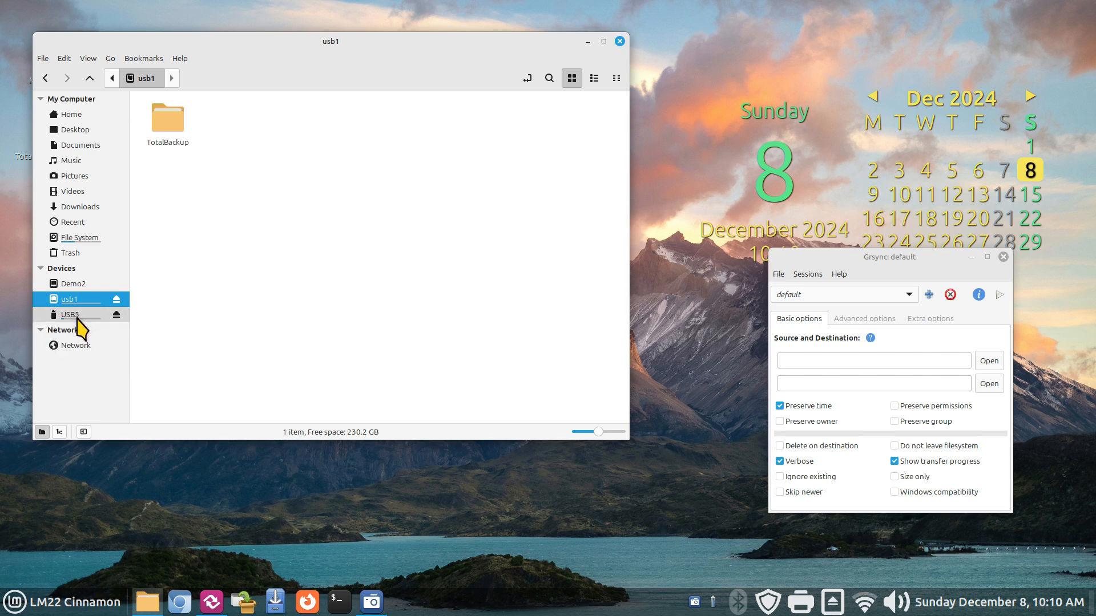
Step: Open the backups folder in the home folder and delete all the folders inside it
click(93, 116)
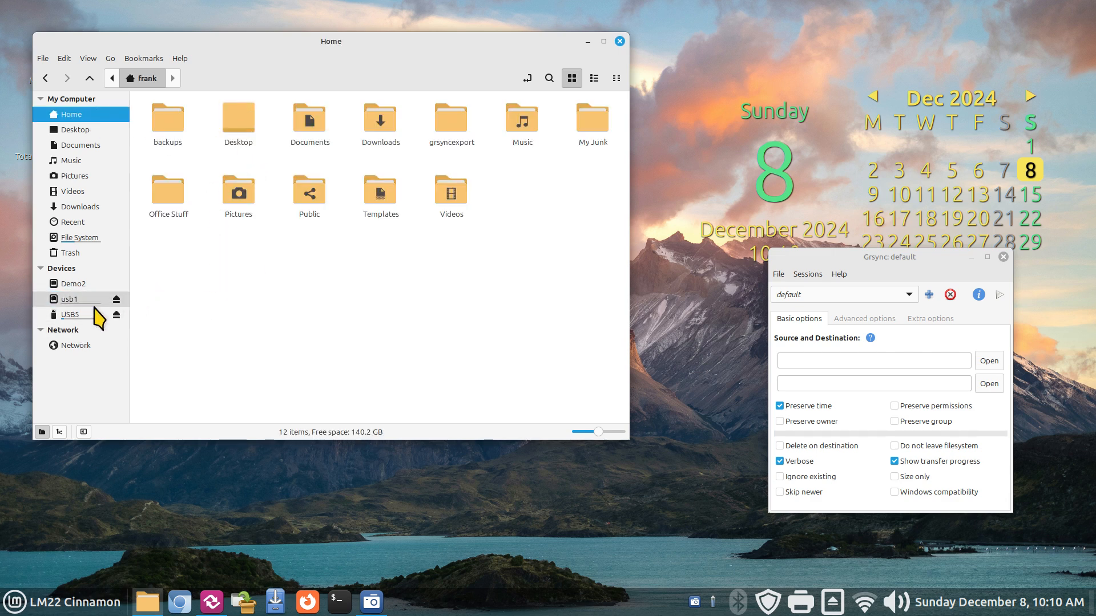
right_click(289, 287)
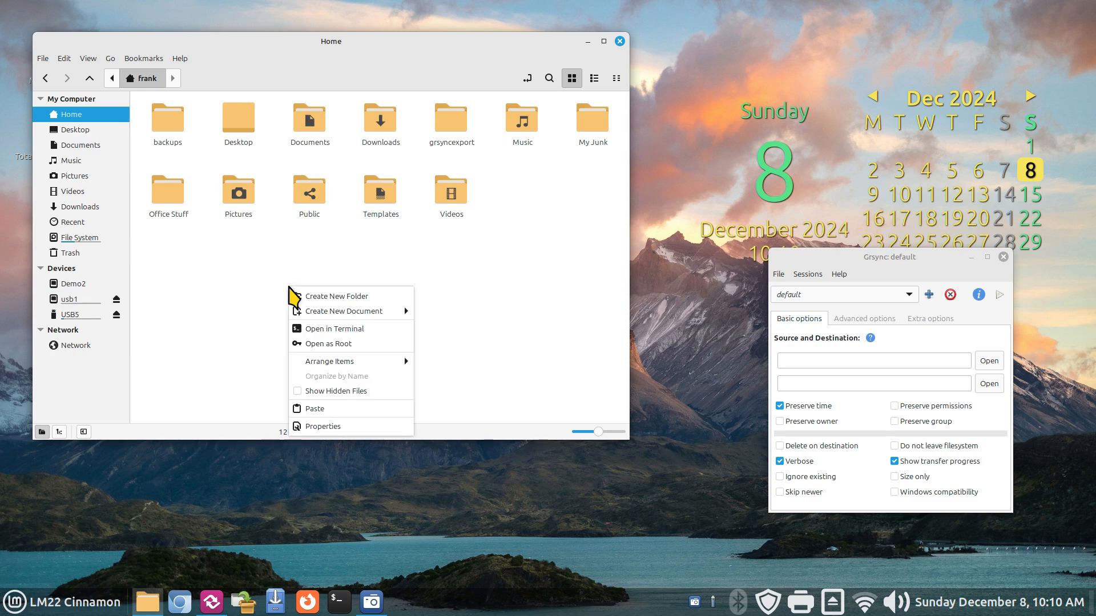
click(190, 121)
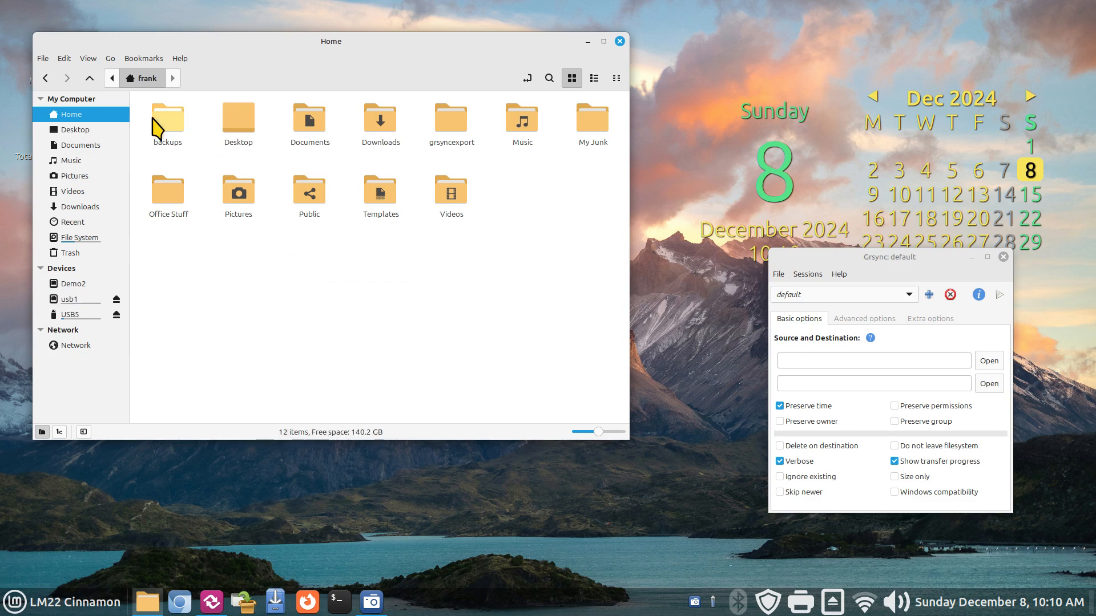
double_click(154, 121)
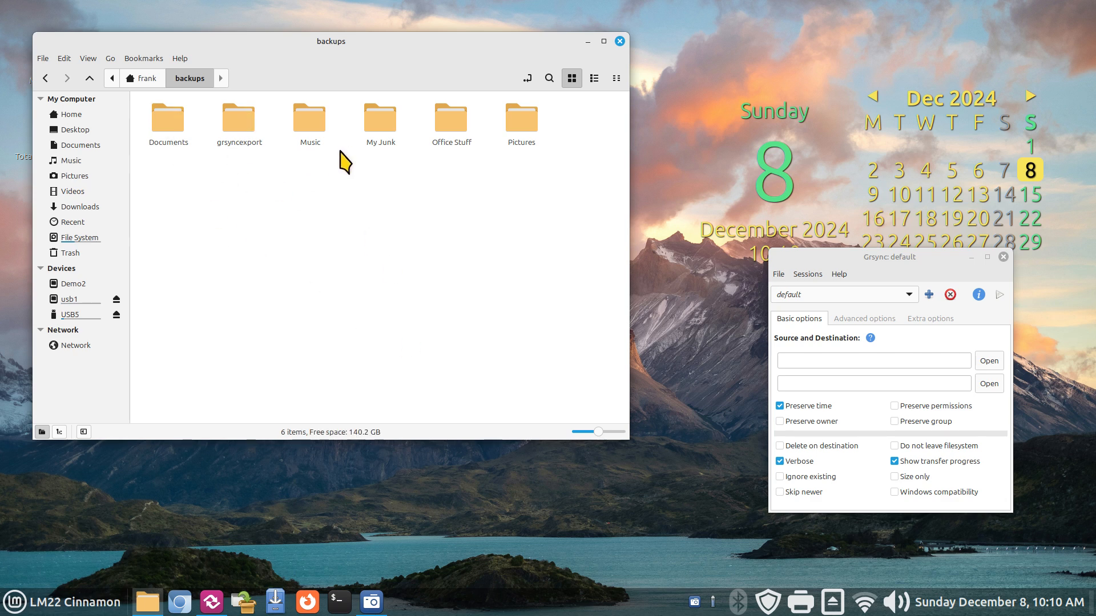
drag(825, 261, 711, 252)
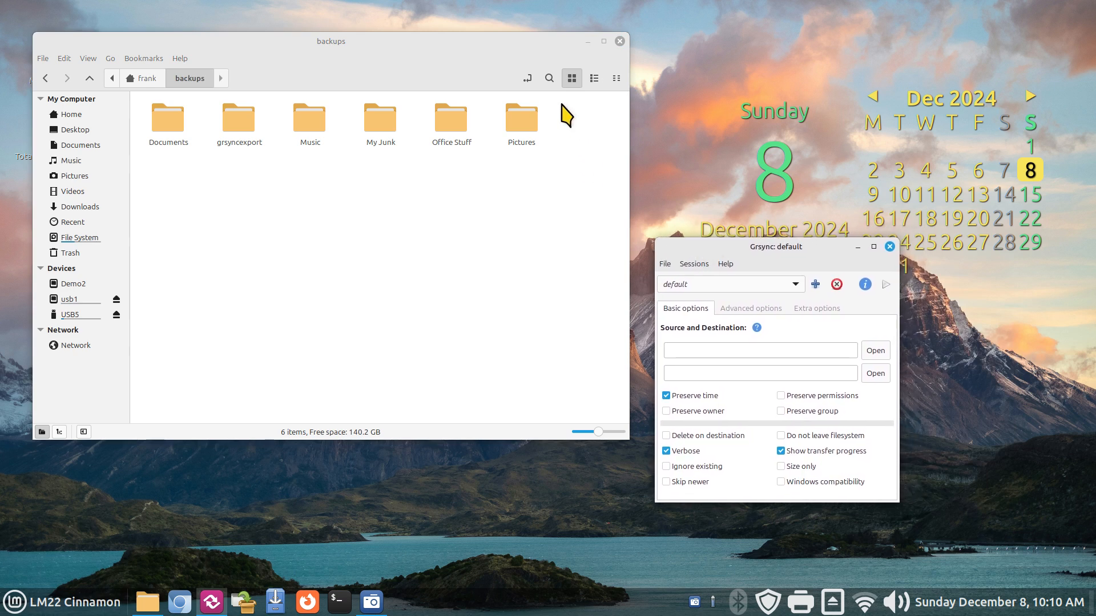
drag(562, 103, 159, 186)
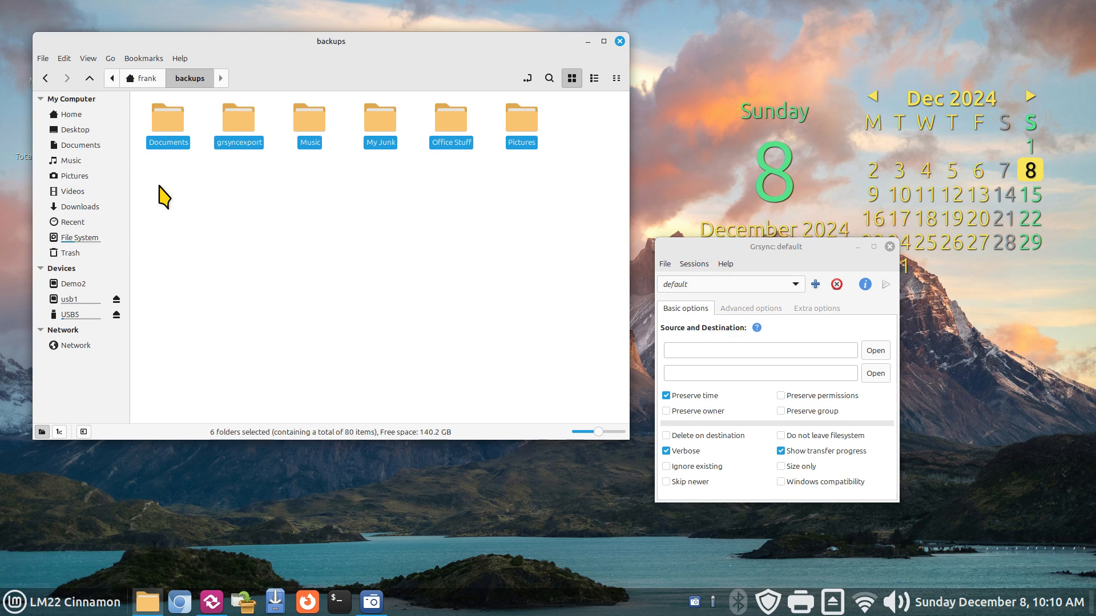
key(Delete)
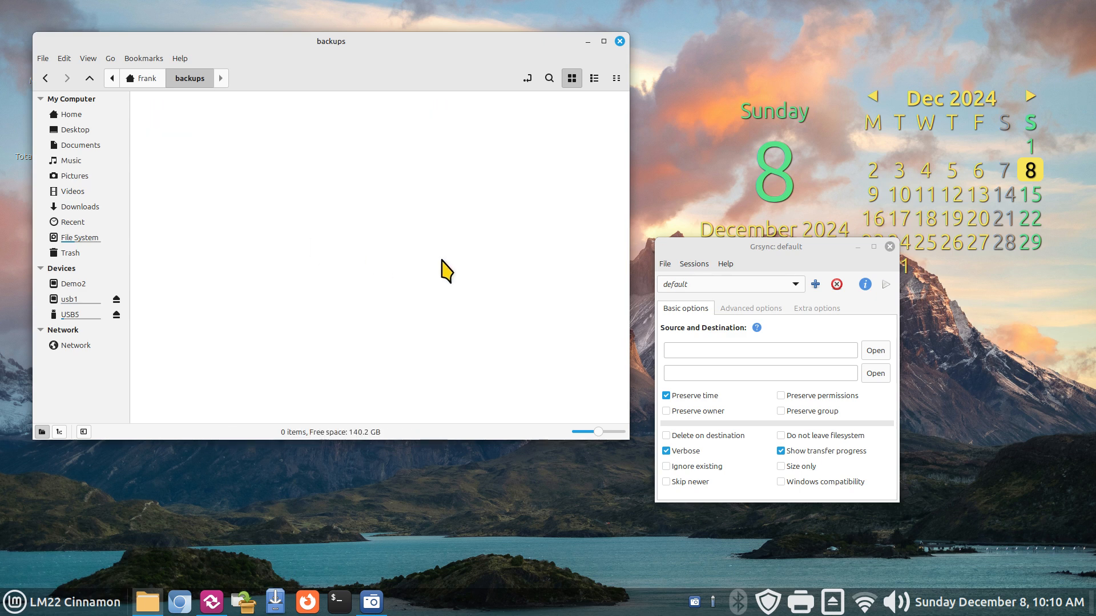
Step: View Grsync's About information, close it, and reposition the Grsync window over the file manager
drag(703, 248, 399, 150)
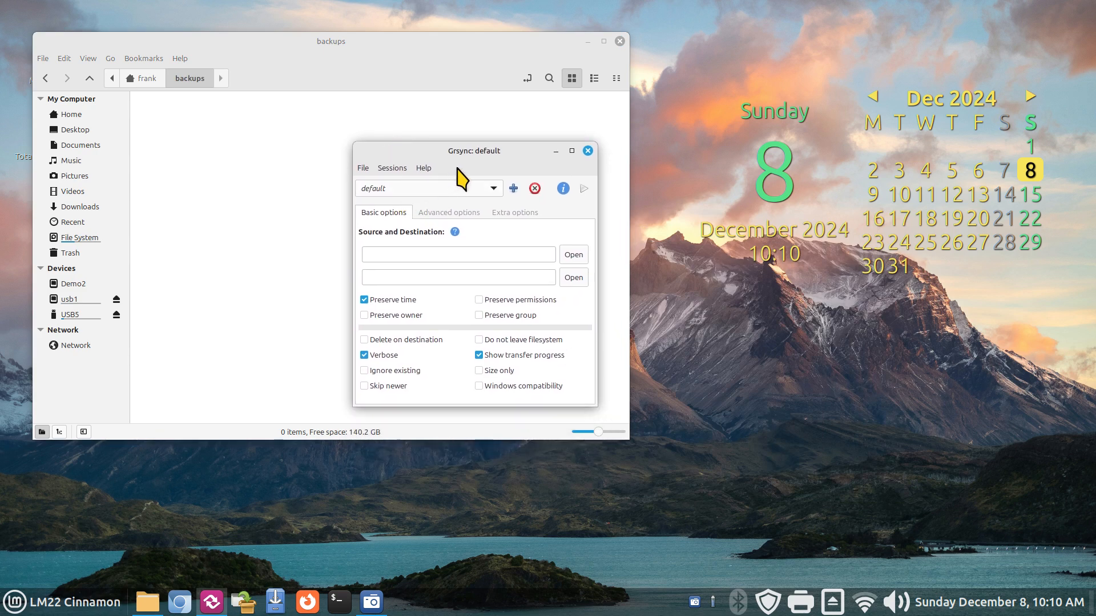
click(423, 167)
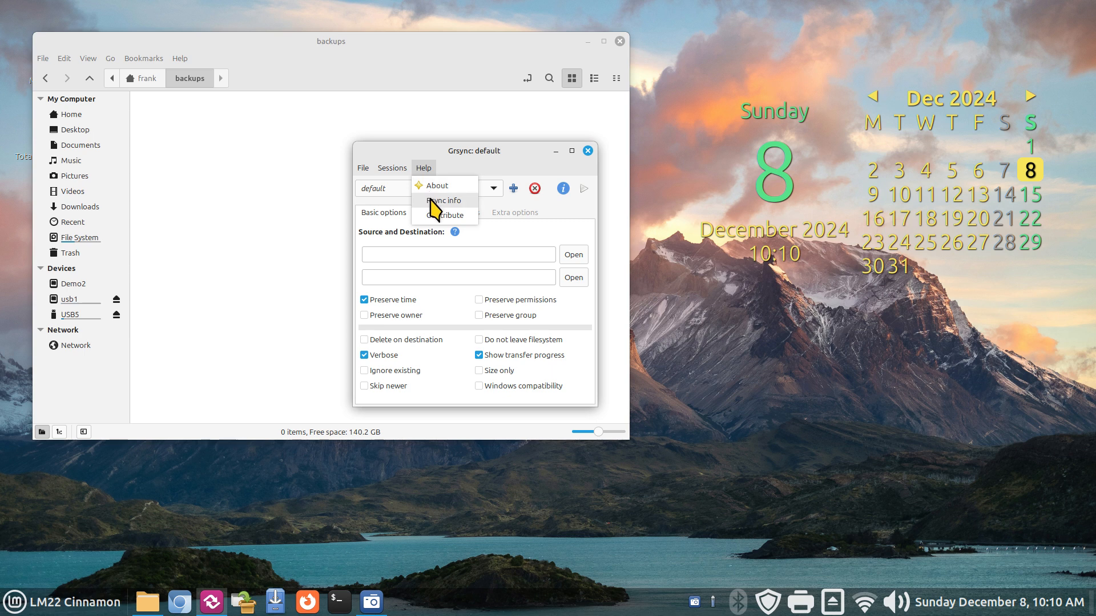
click(437, 199)
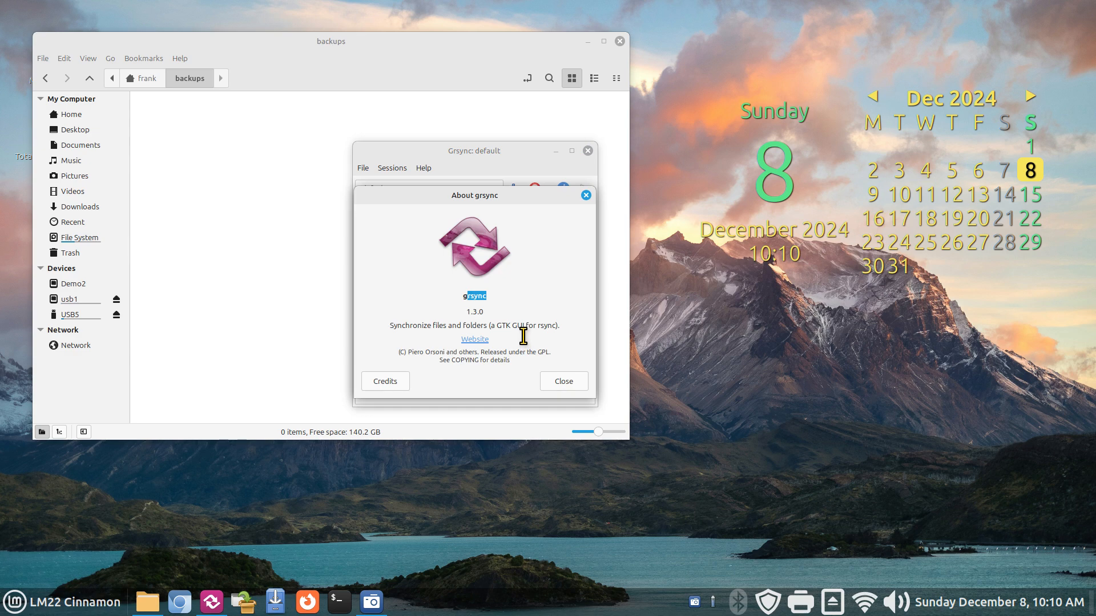
click(562, 383)
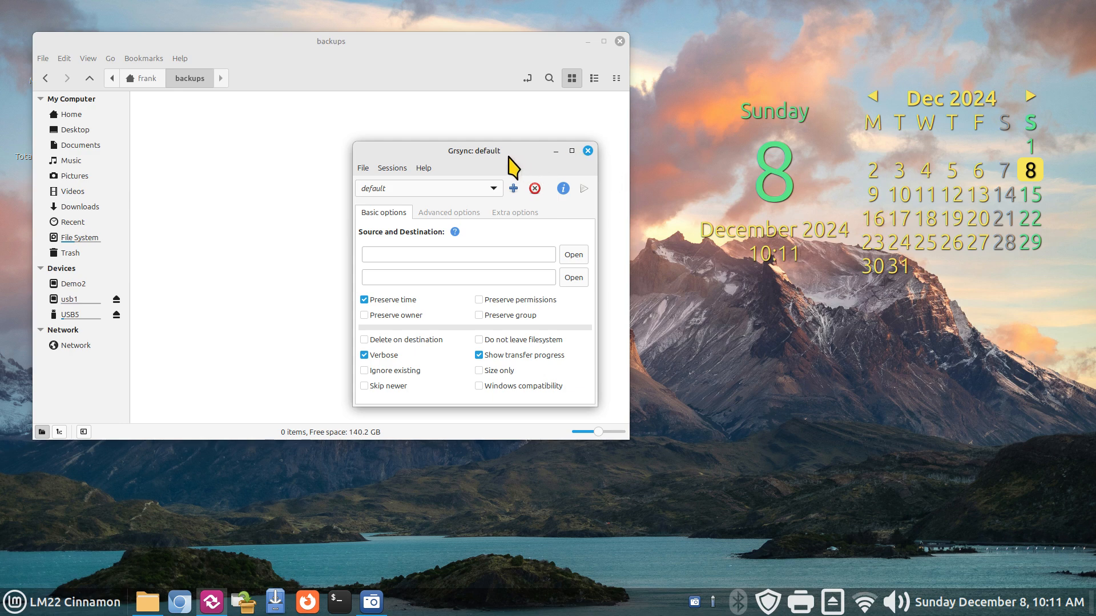
drag(509, 157, 592, 205)
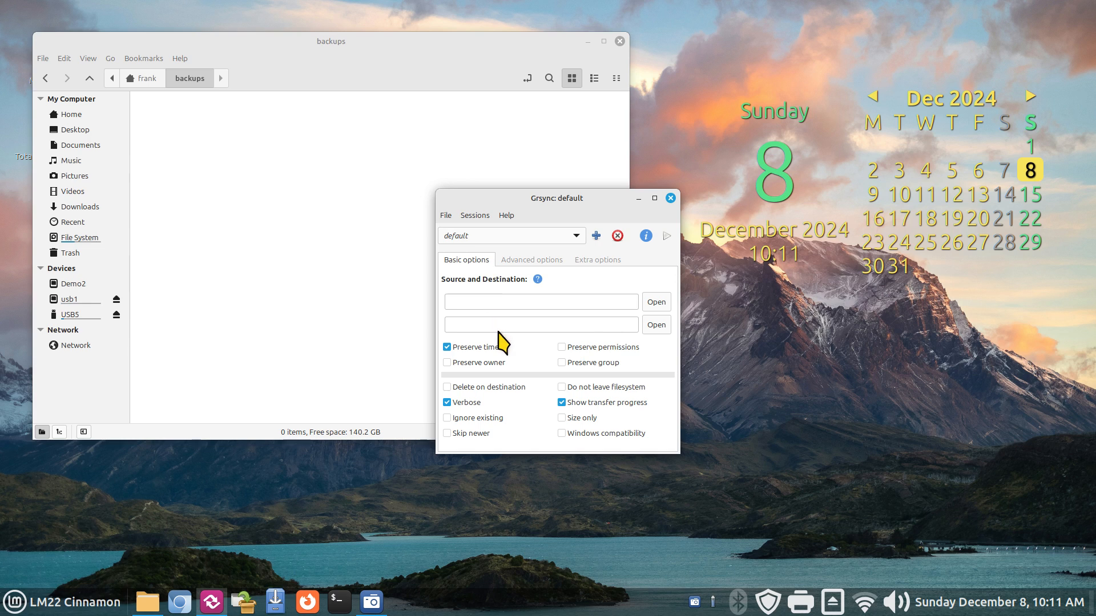
Step: Set the Documents folder in the home folder as the source of the default Grsync session
click(71, 114)
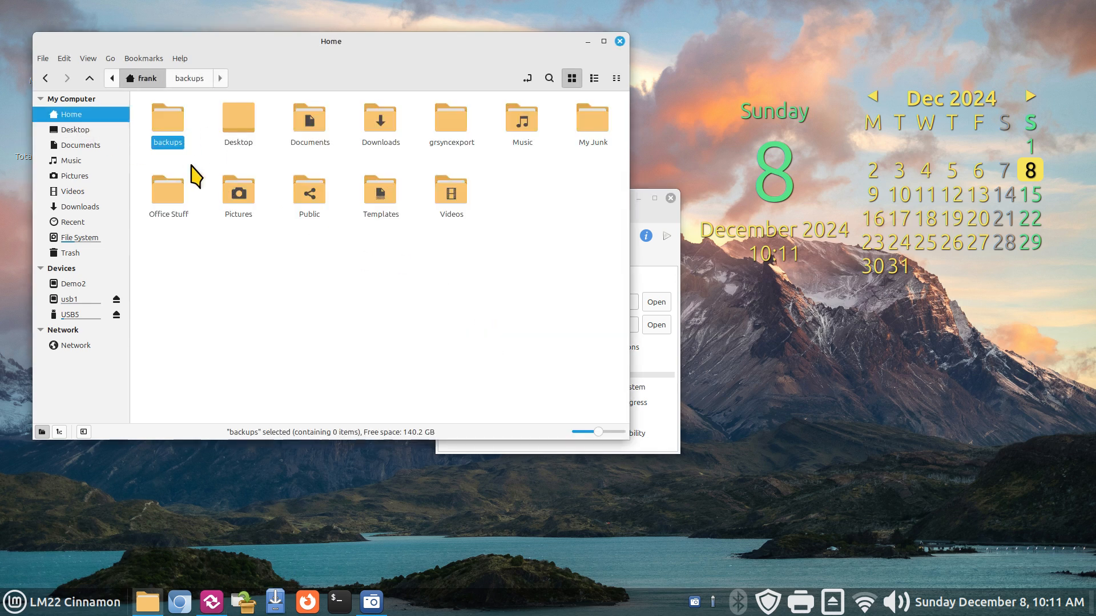
click(318, 133)
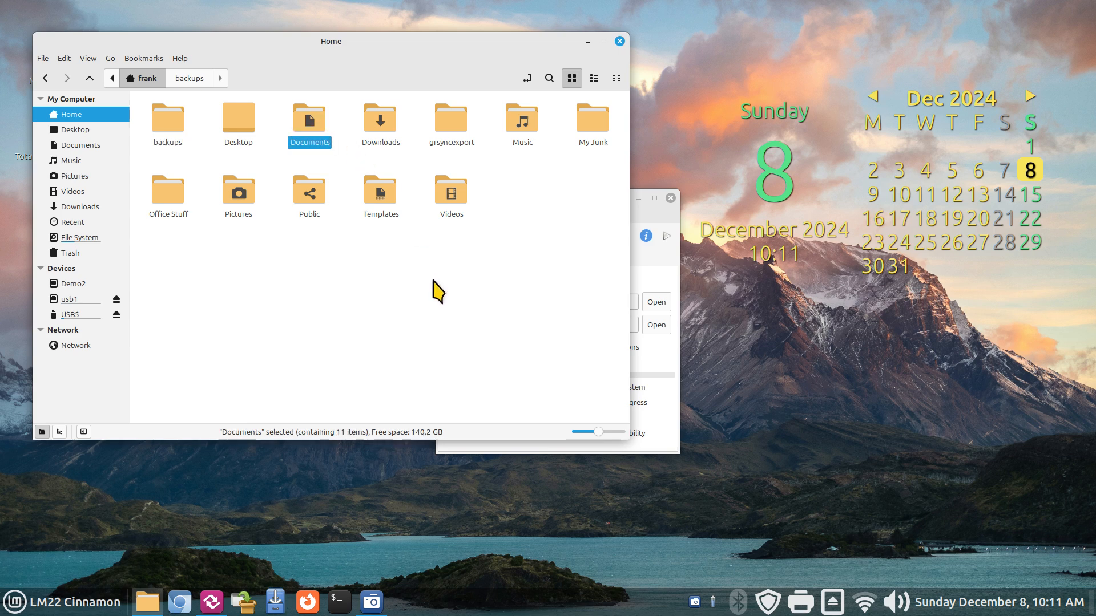
click(665, 260)
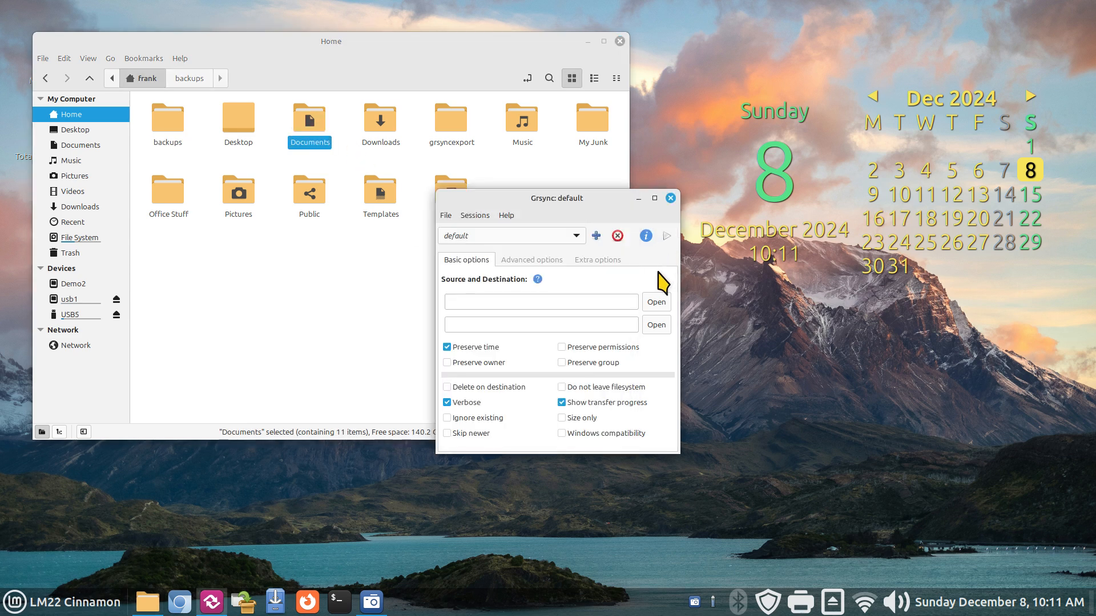
click(656, 303)
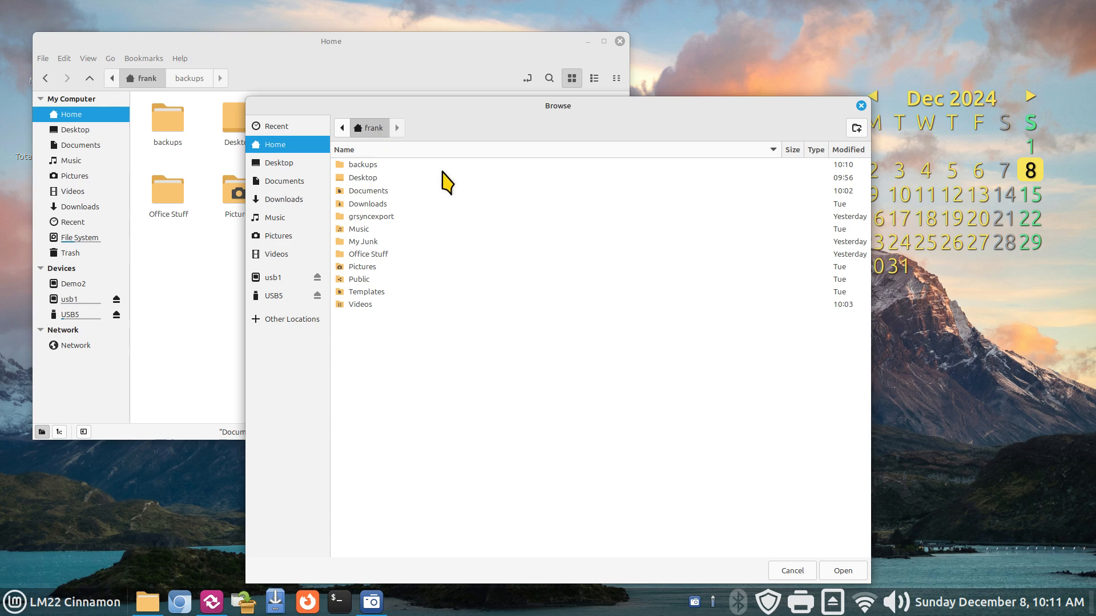
click(371, 191)
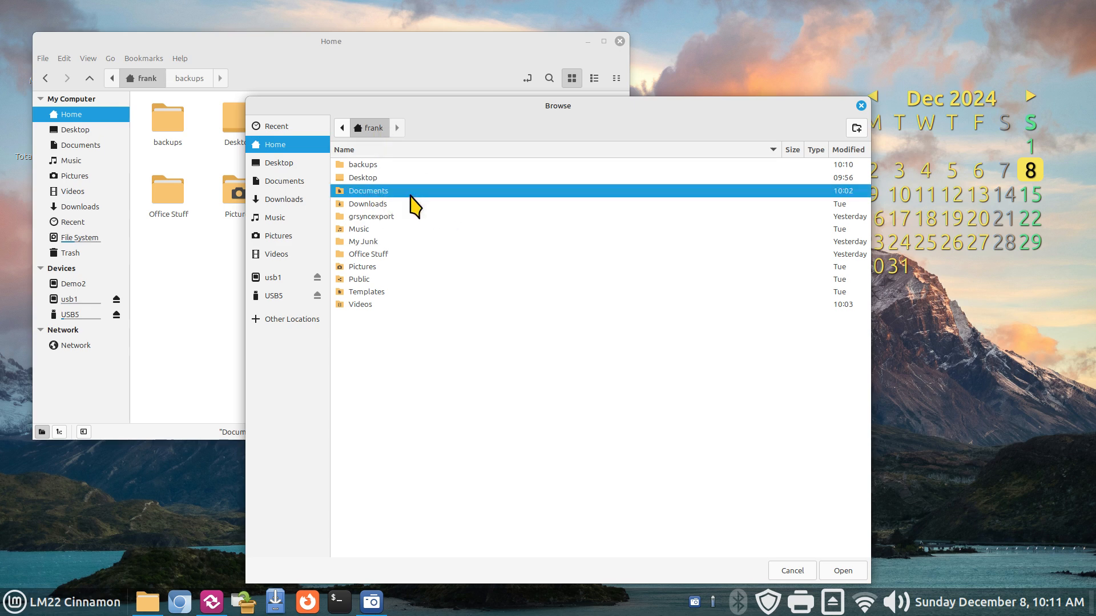
click(843, 571)
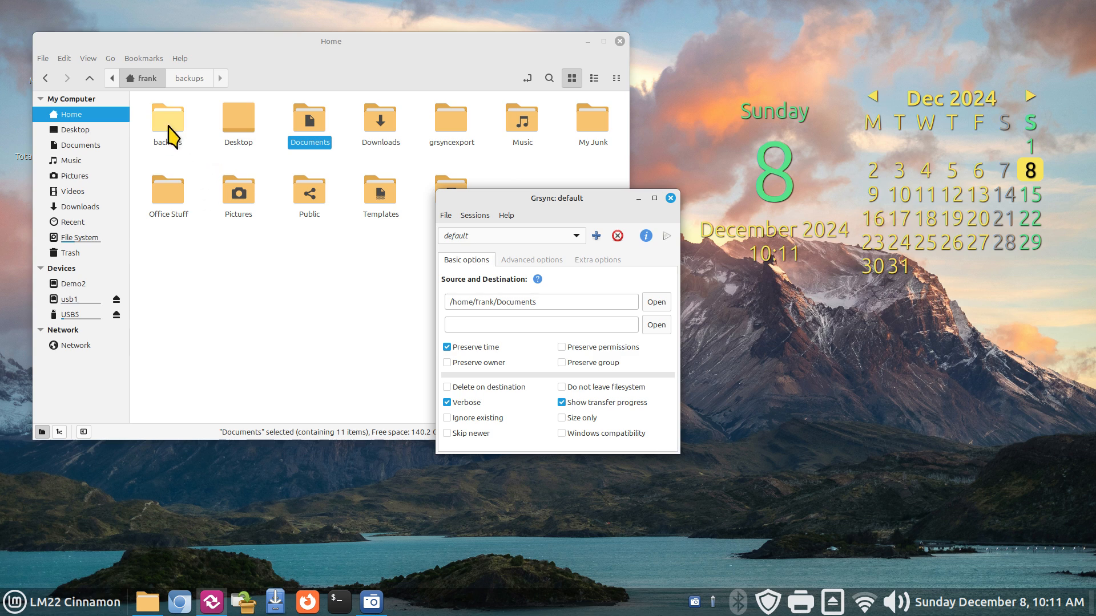
Step: Set the backups folder in the home folder as the destination of the default Grsync session
click(651, 325)
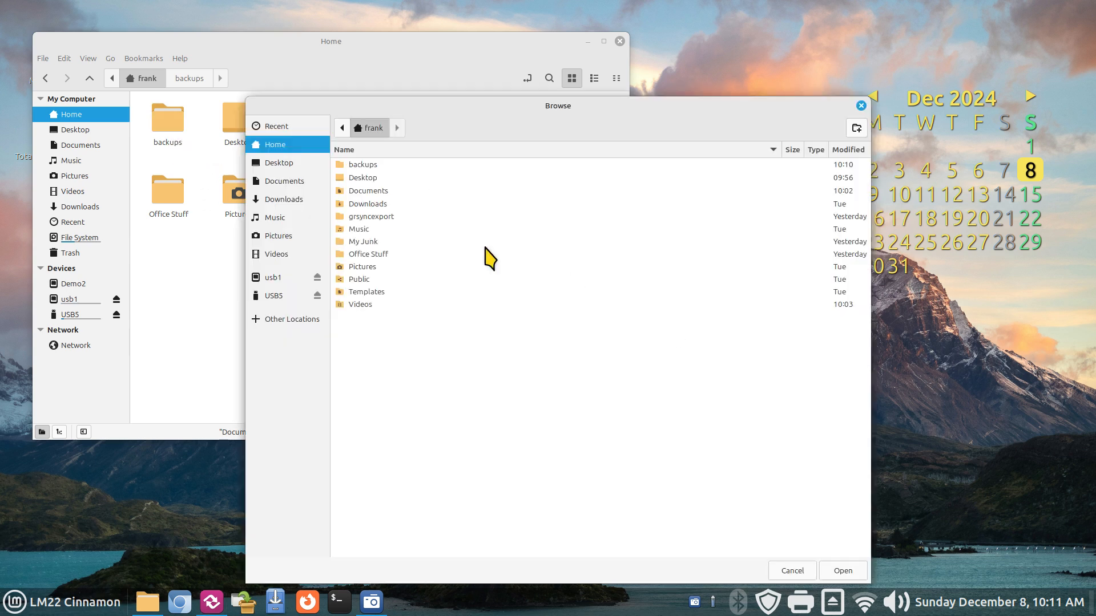
click(363, 165)
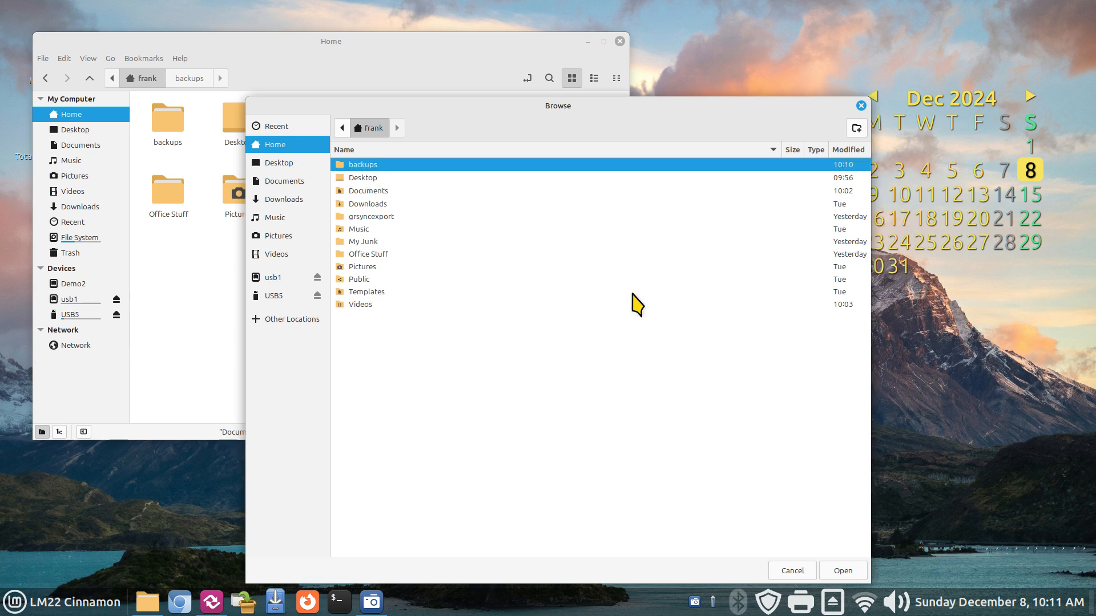
click(842, 571)
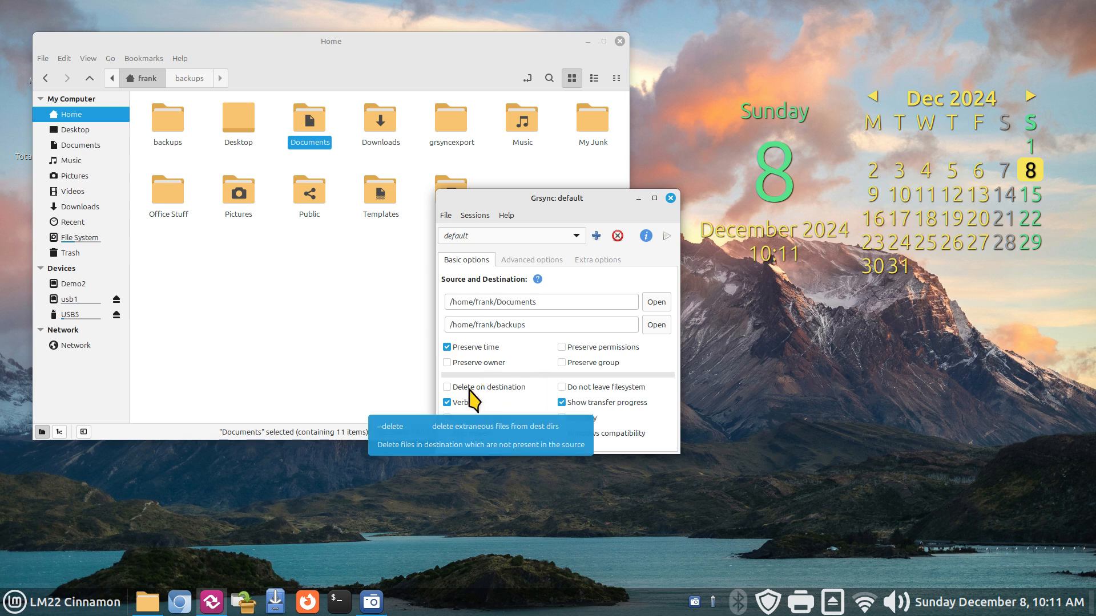
Step: Review the advanced and extra options of the default session and return to its basic options
click(521, 263)
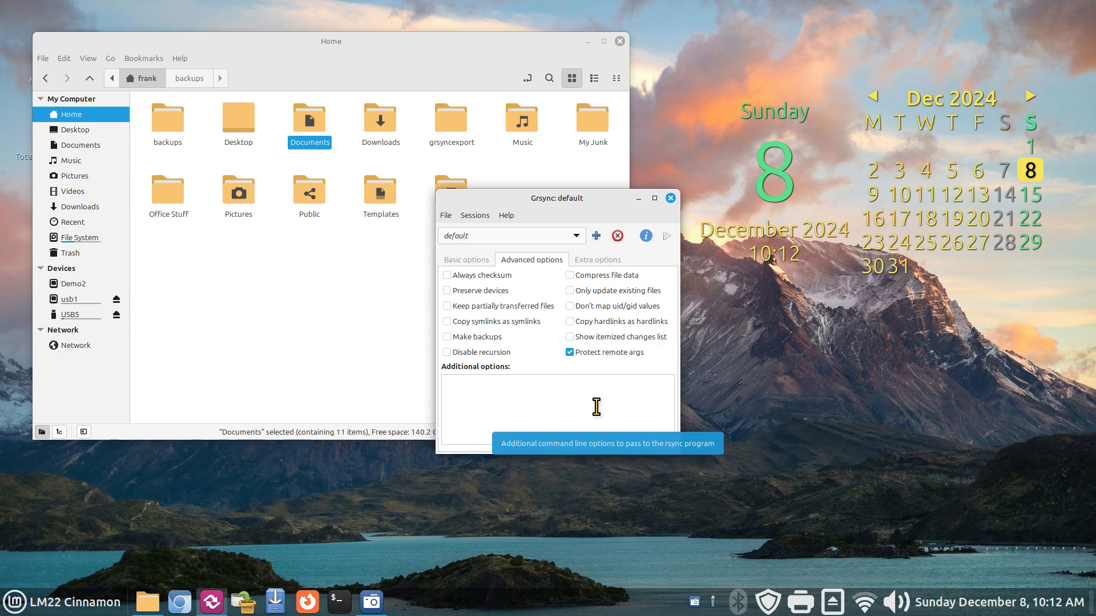
click(592, 261)
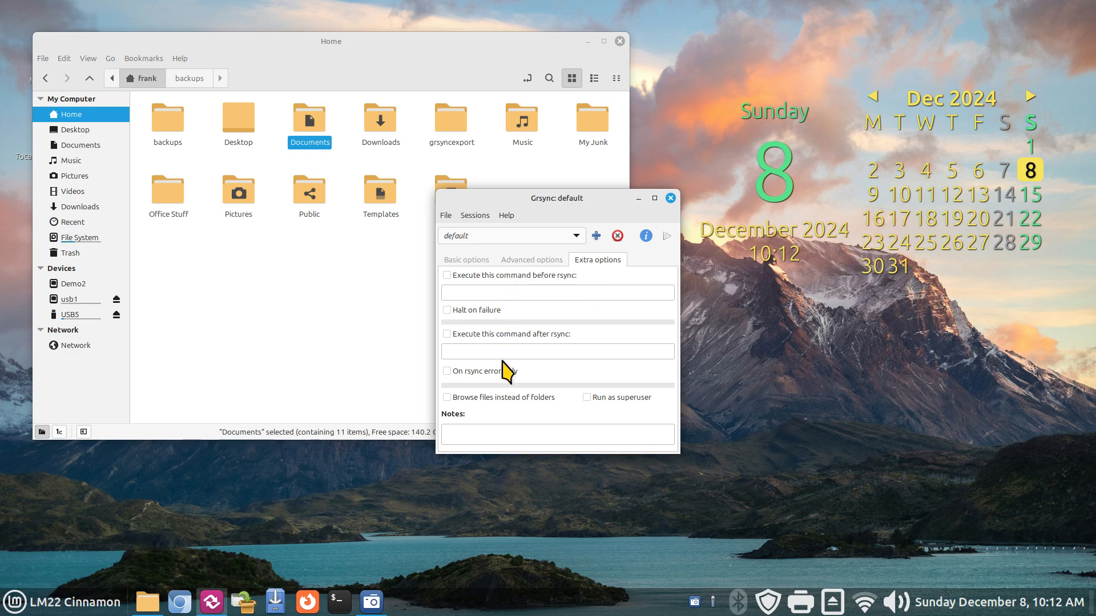
click(530, 262)
click(466, 260)
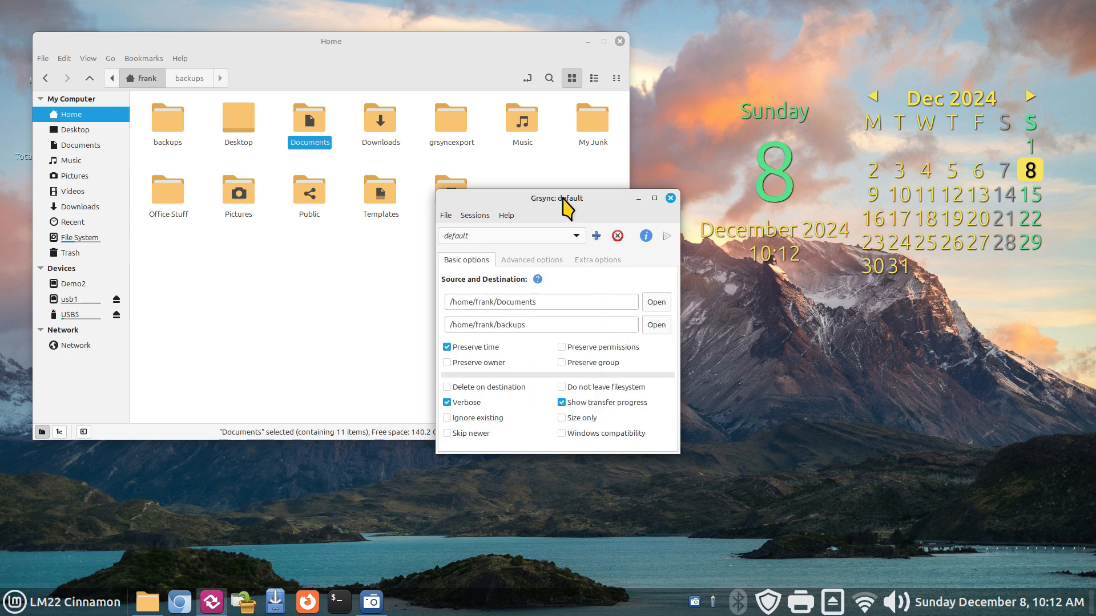
Step: Run the default session with the backups folder in view, and look inside the copied Documents folder
drag(510, 200, 706, 232)
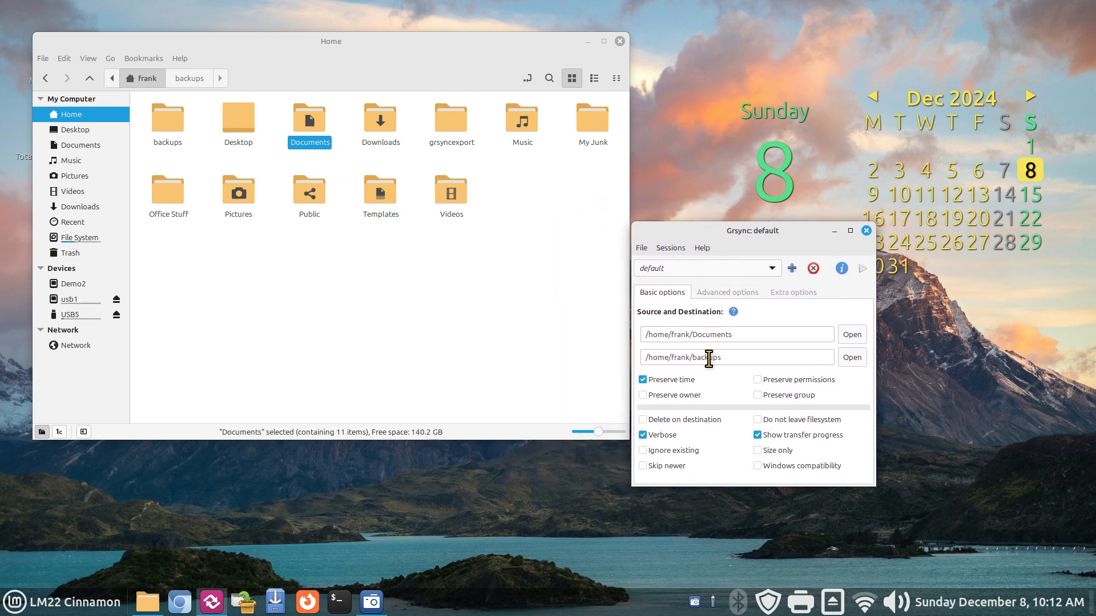
click(166, 123)
double_click(166, 123)
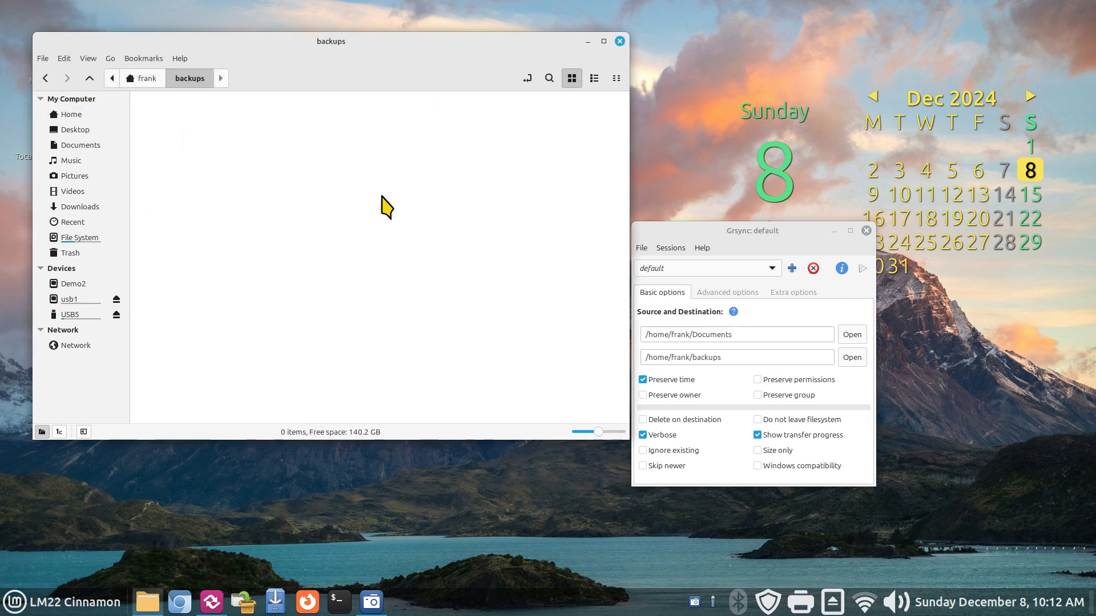
click(862, 269)
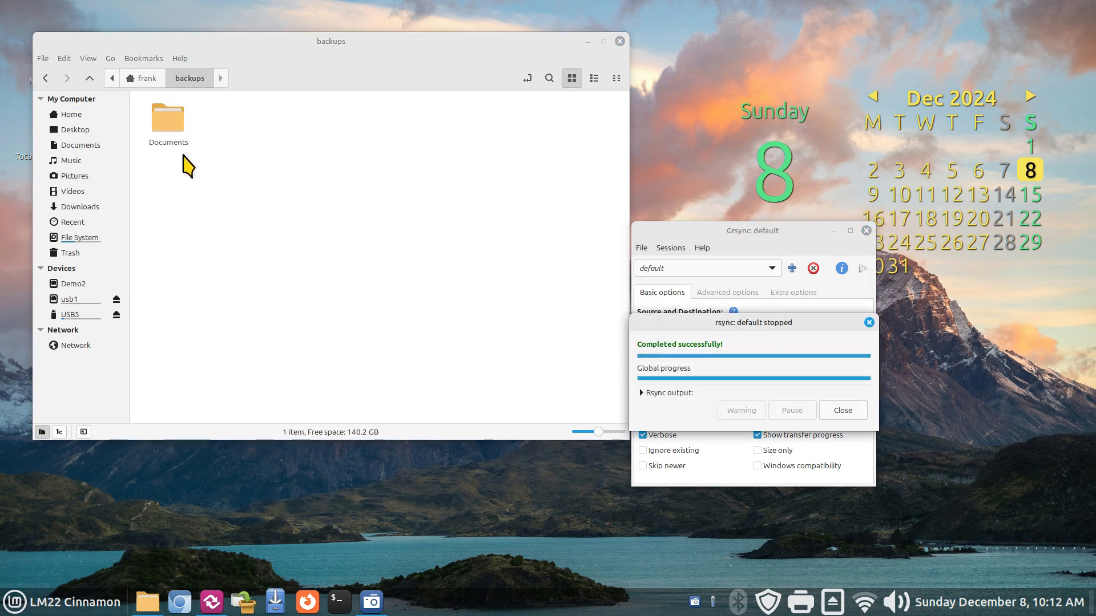
double_click(162, 128)
key(alt+Left)
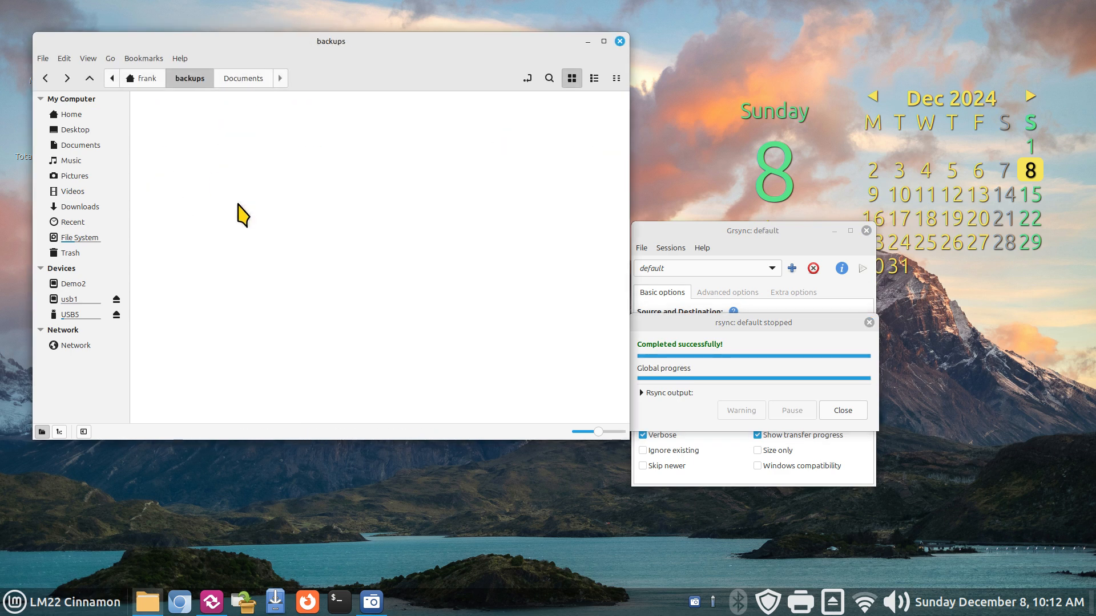
Step: Move the rsync progress window off Grsync, expand and collapse its rsync output, and close it
click(686, 322)
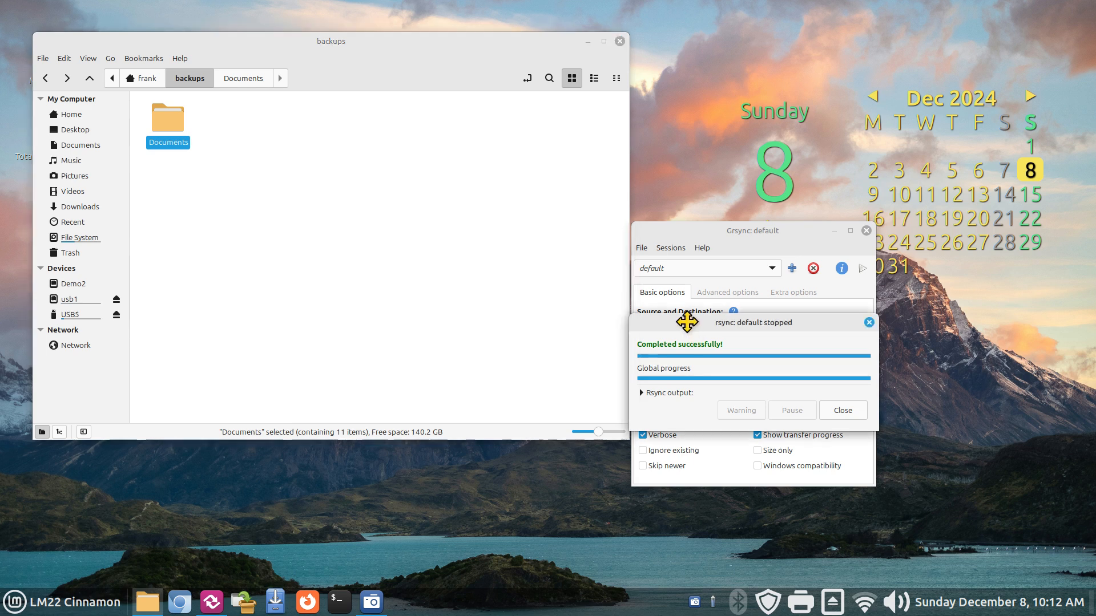
drag(687, 322, 376, 284)
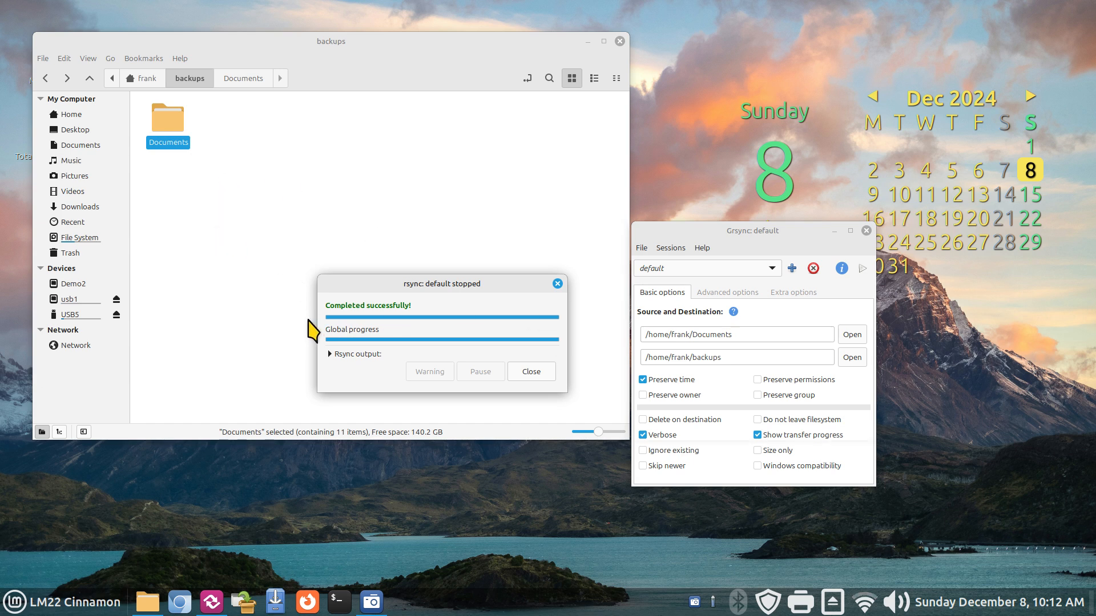
click(331, 354)
click(330, 354)
click(329, 354)
click(330, 354)
click(531, 371)
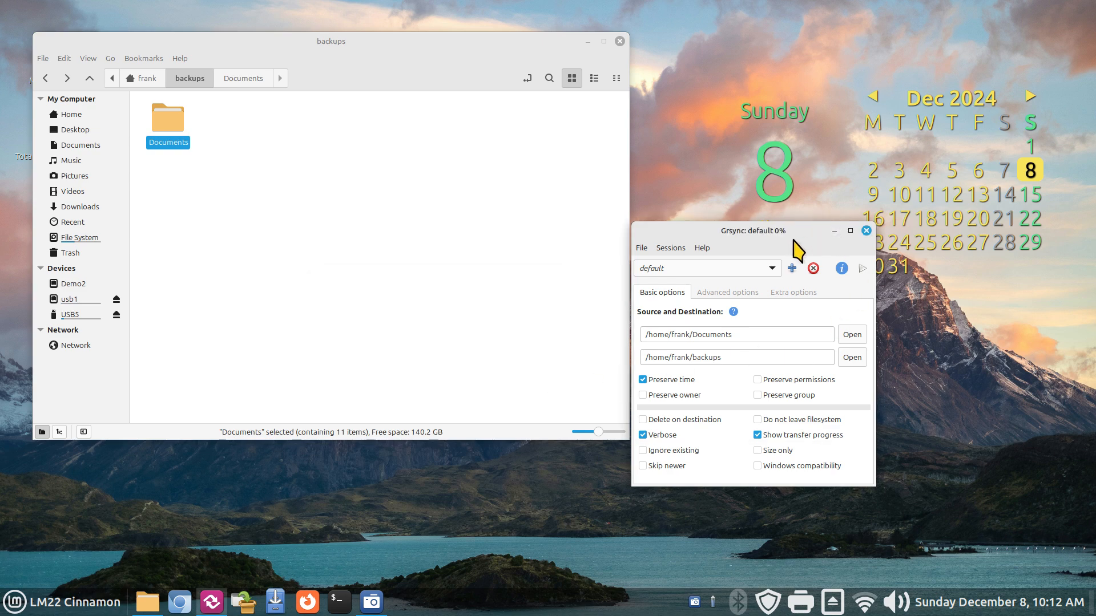
Step: Switch Grsync to the Pictures session, run it, and close the progress window
drag(794, 238, 775, 204)
click(661, 231)
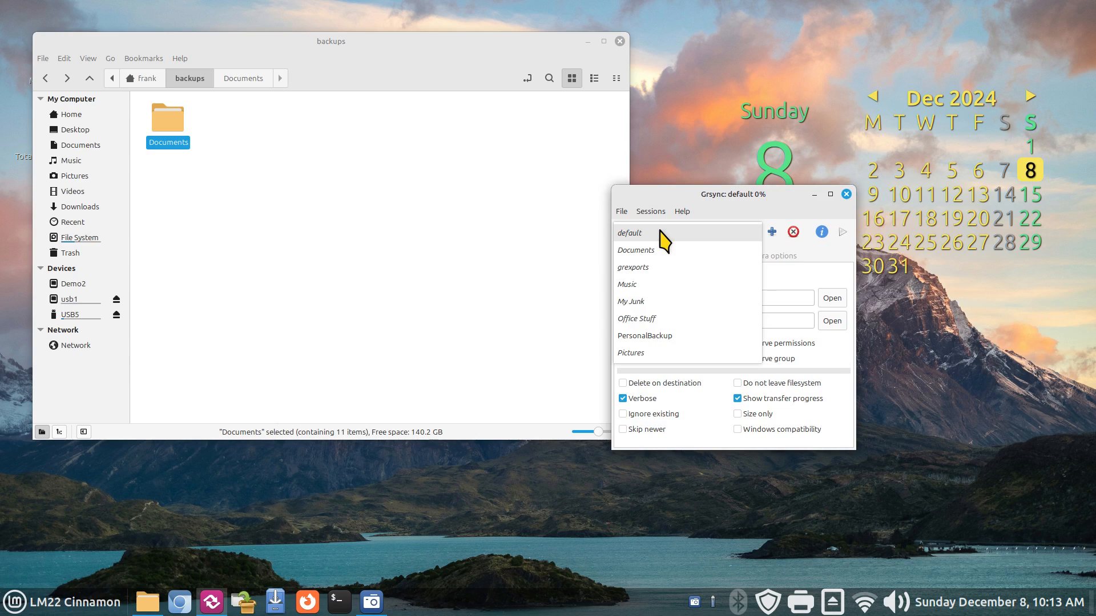
click(644, 354)
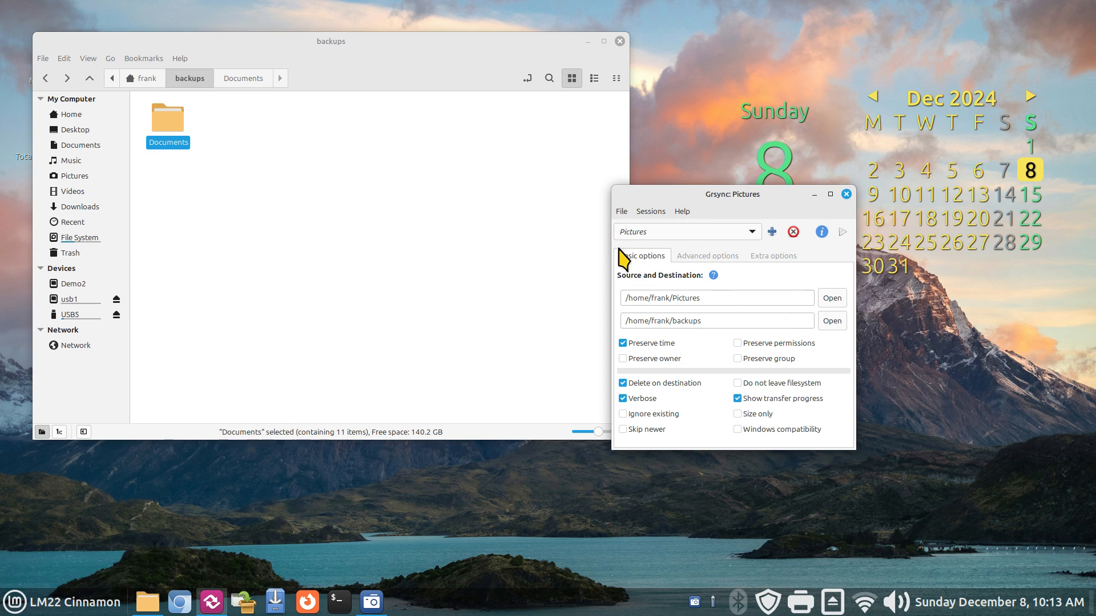
click(842, 232)
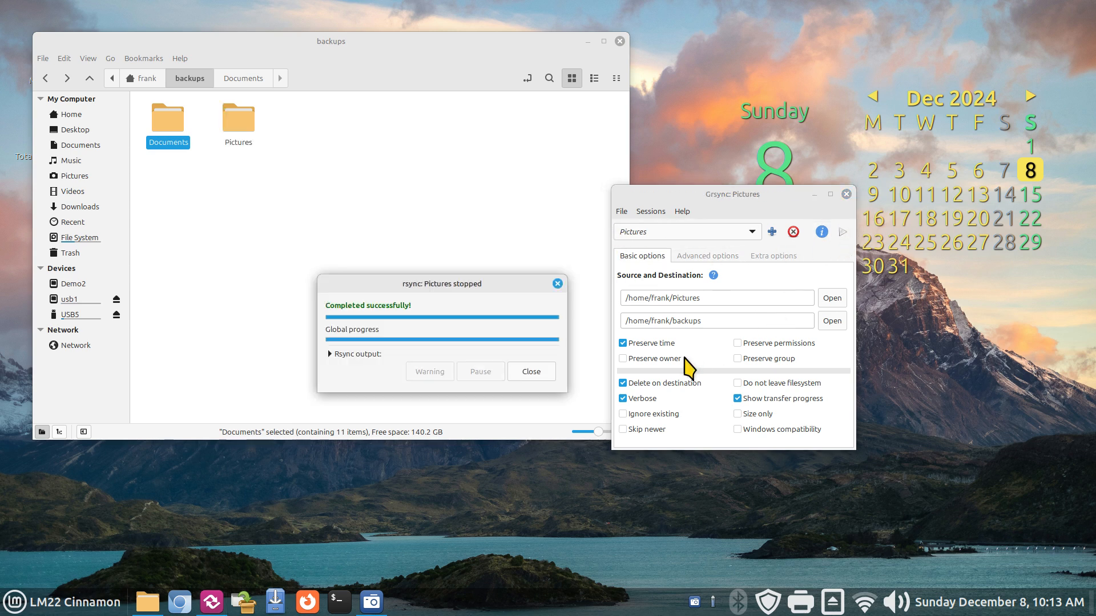
click(531, 372)
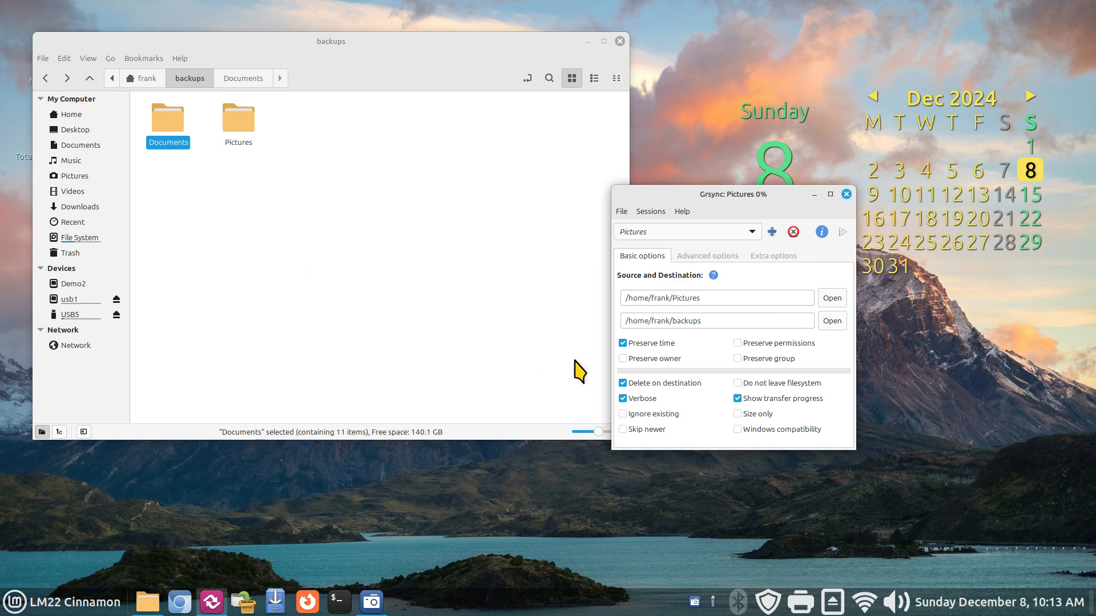
Step: Switch Grsync to the Music session, run it, and close the progress window
click(662, 232)
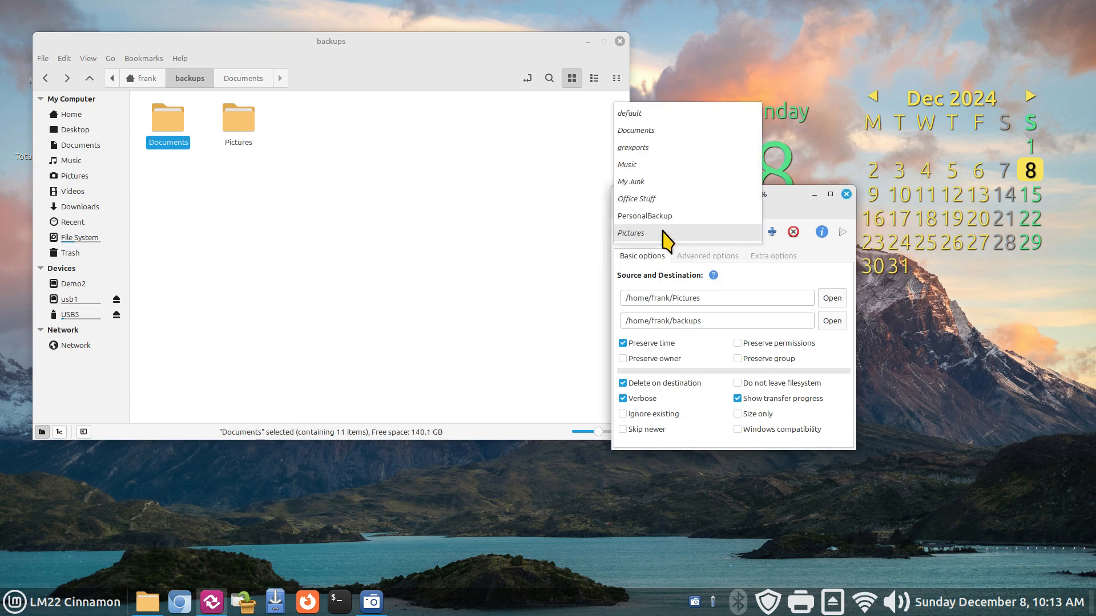
click(662, 165)
click(843, 232)
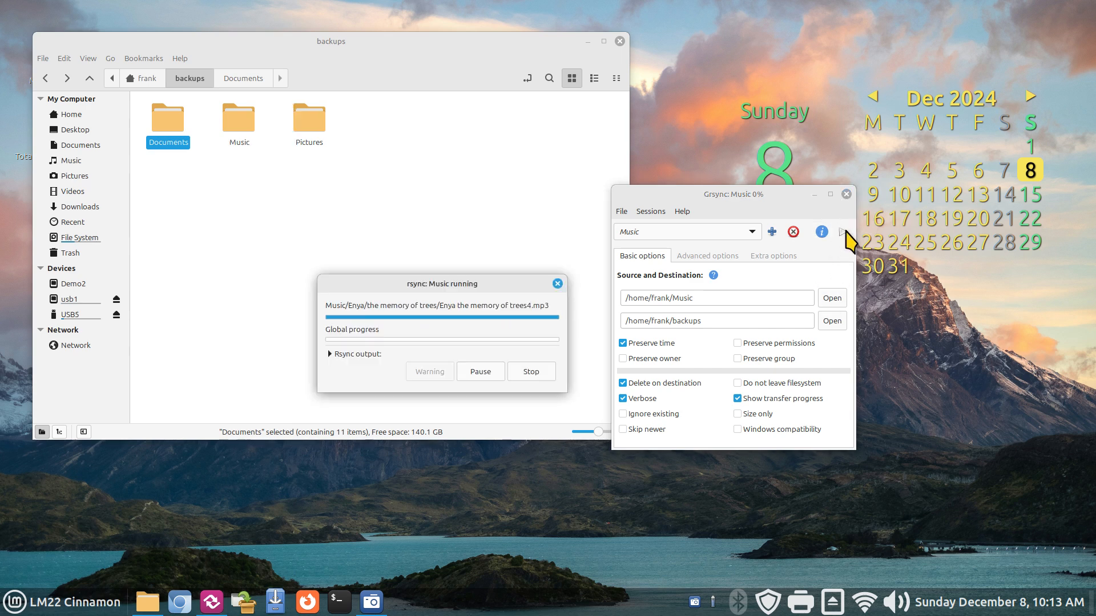
click(536, 378)
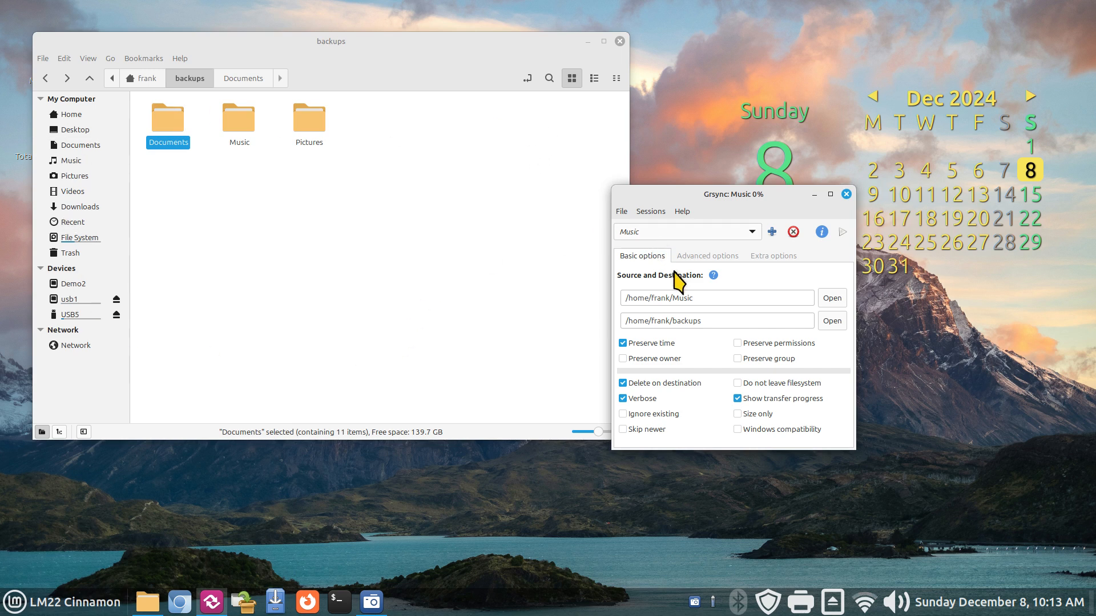
Step: Select the PersonalBackup session set in Grsync and delete it
click(667, 232)
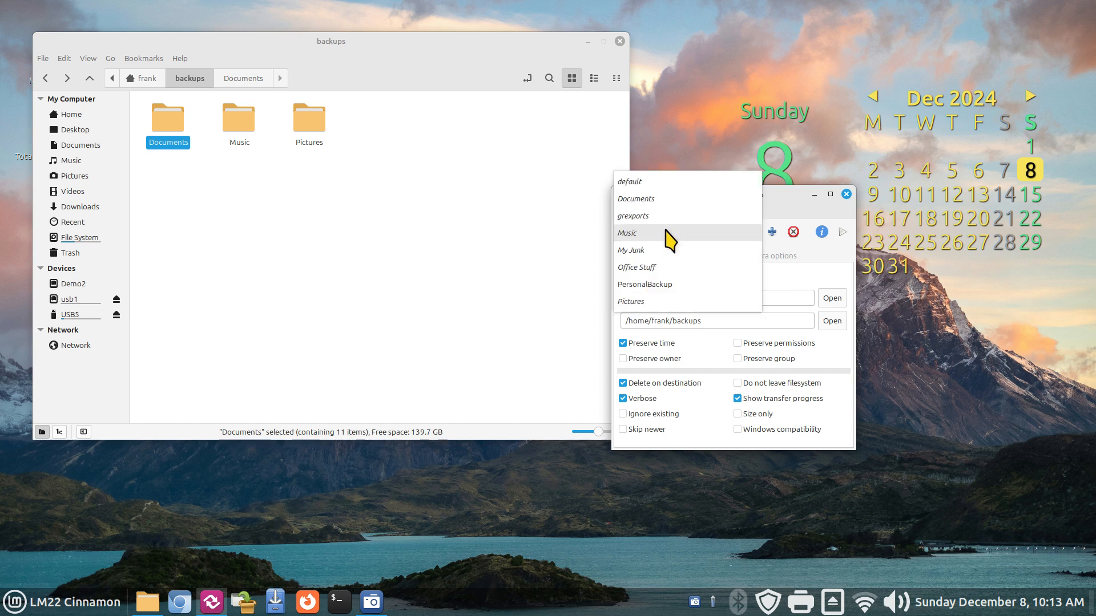
click(667, 285)
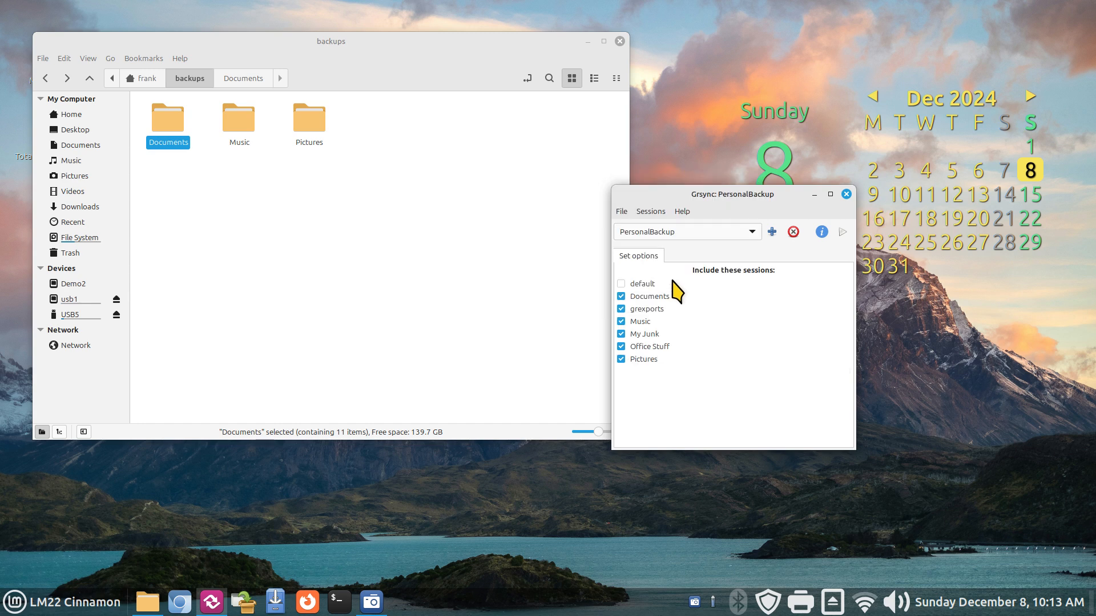
click(793, 232)
click(793, 368)
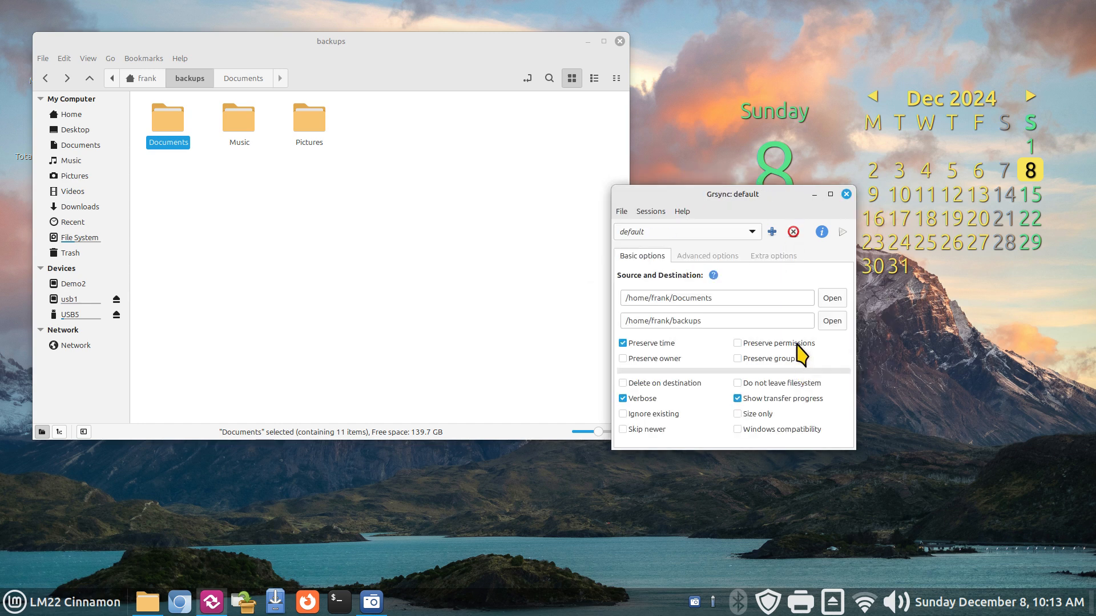
Step: Select the Documents session in Grsync and delete it
click(667, 234)
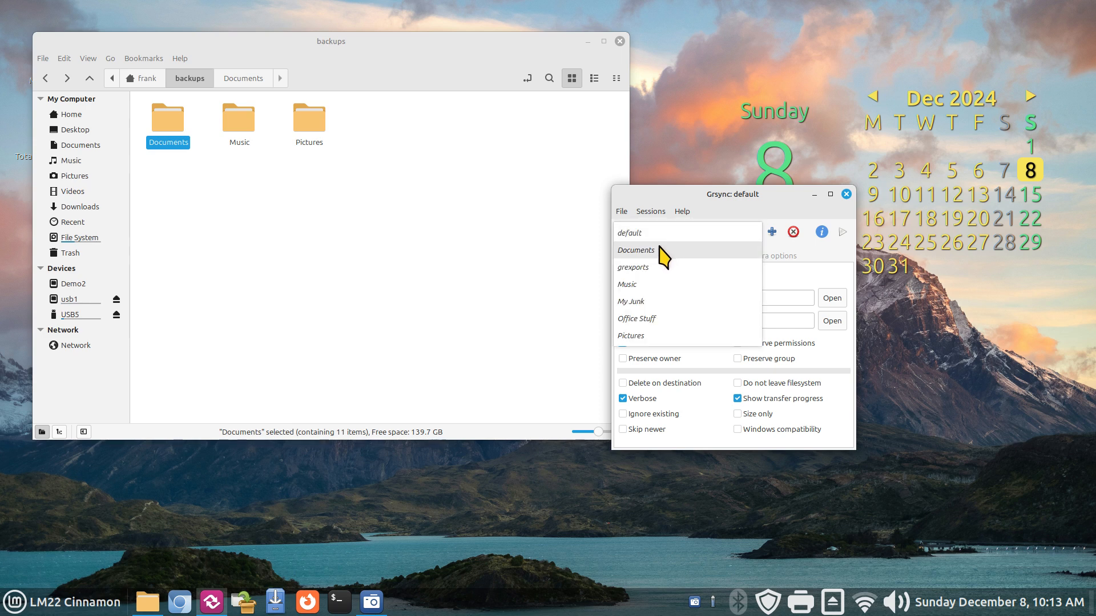
click(660, 252)
click(794, 232)
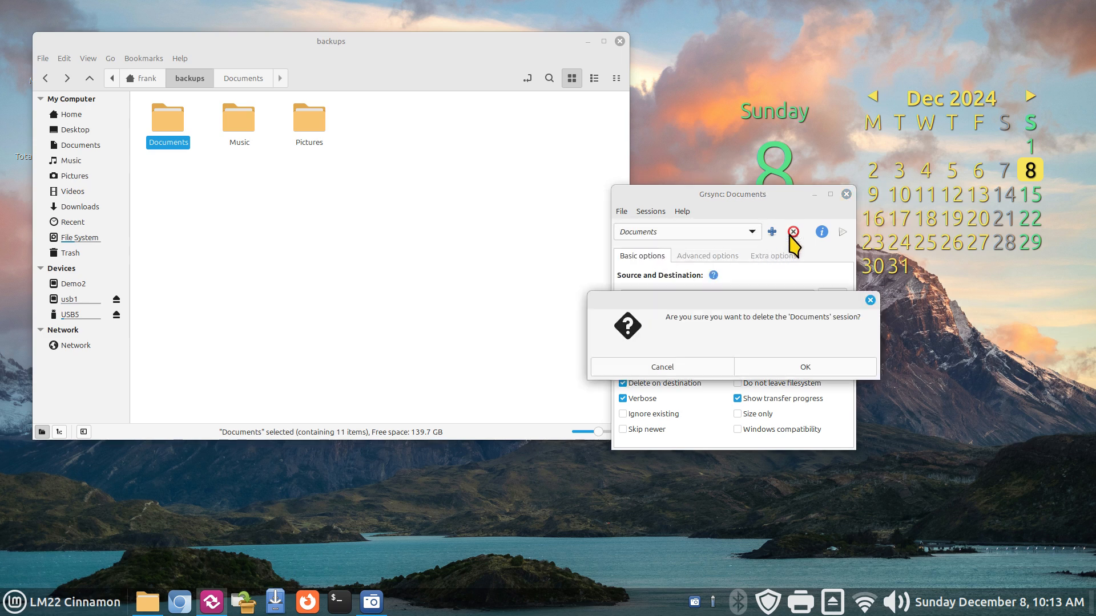
click(792, 368)
Step: Delete the Documents, Music and Pictures folders from the backups folder and return to the Home folder
drag(708, 197, 762, 247)
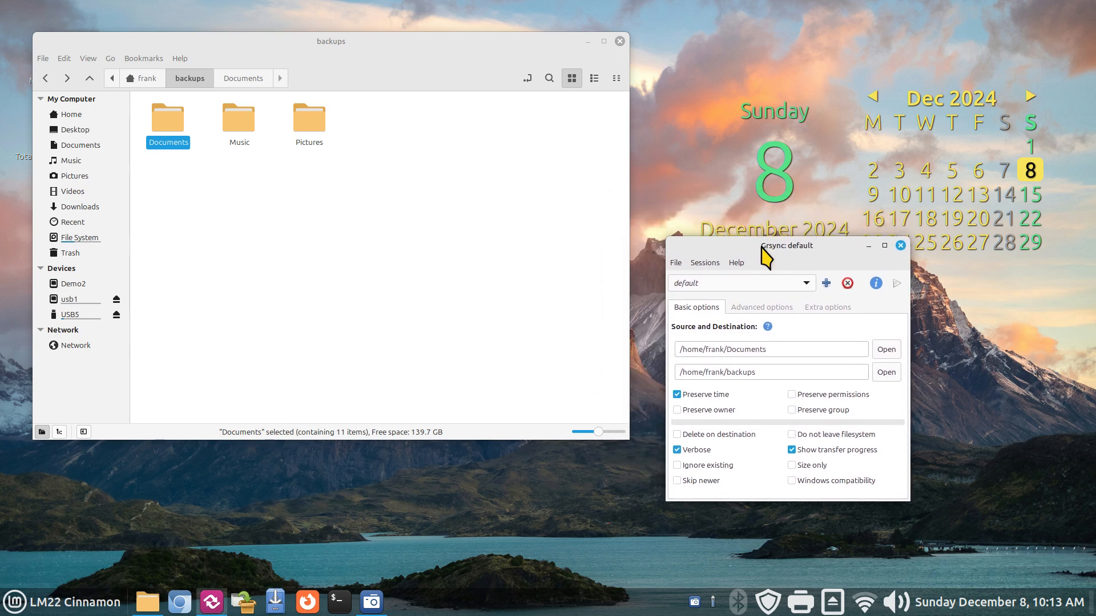
drag(350, 114, 165, 173)
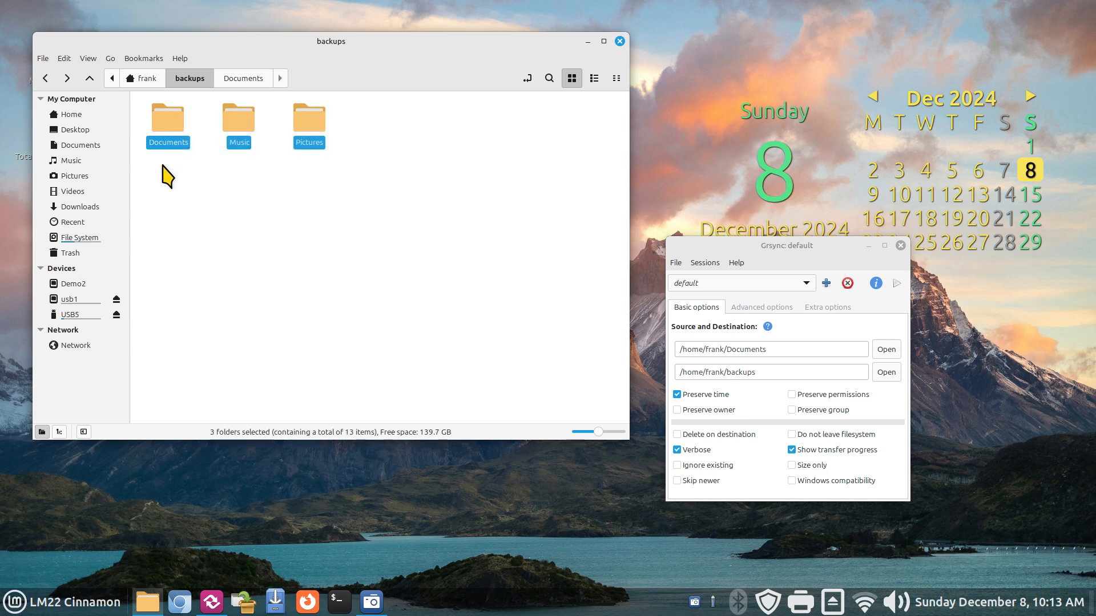
key(Delete)
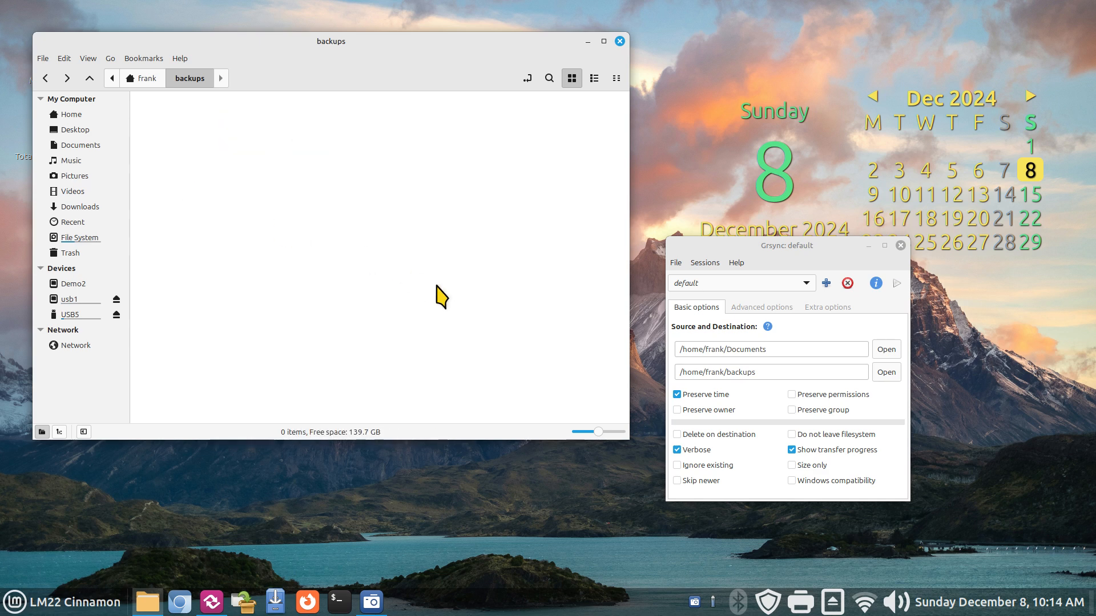
click(75, 116)
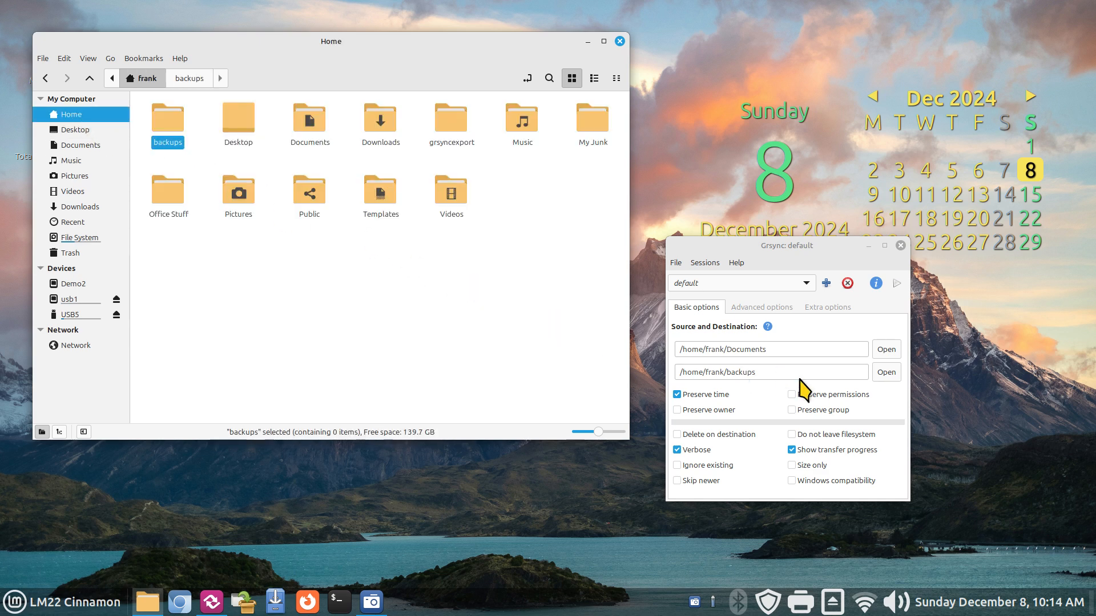
Step: Clear the source and destination paths of the default session, keeping the Home folder in view beside Grsync
drag(751, 250, 602, 260)
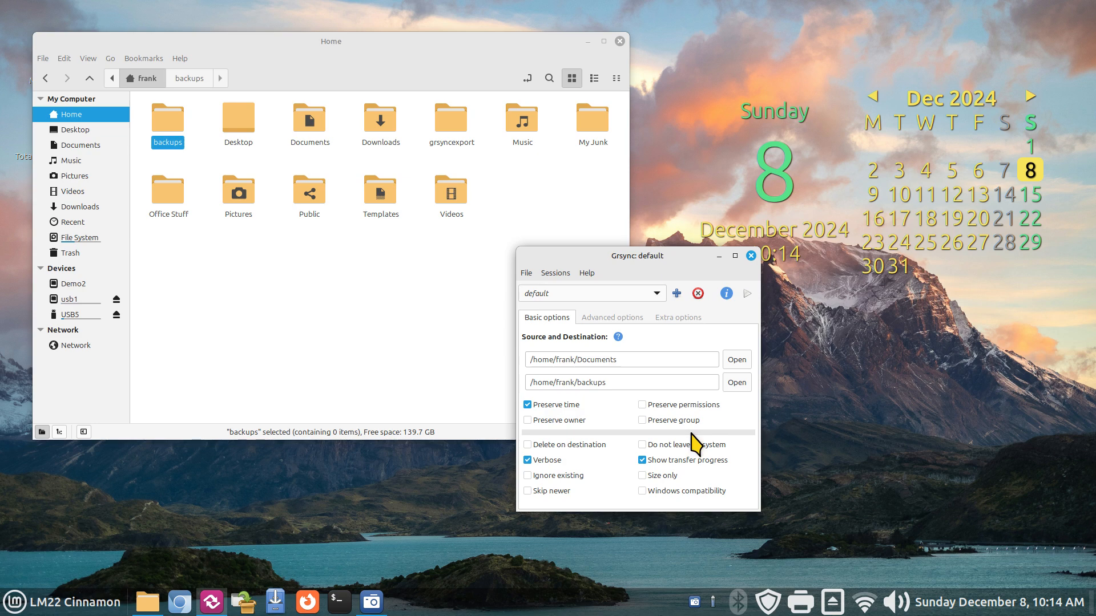
drag(677, 257, 757, 290)
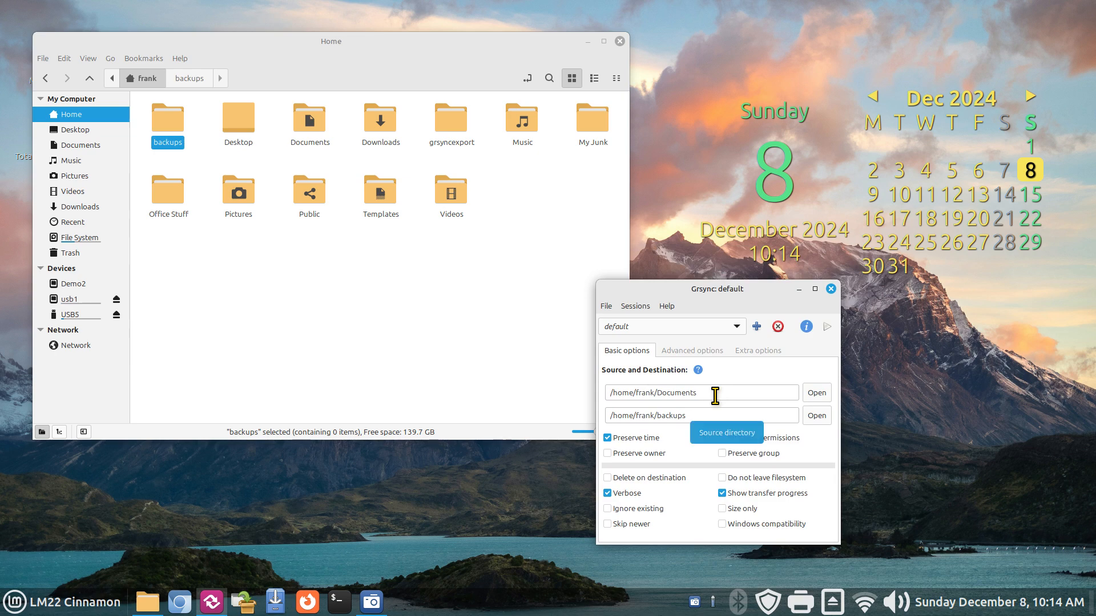
drag(714, 395, 616, 392)
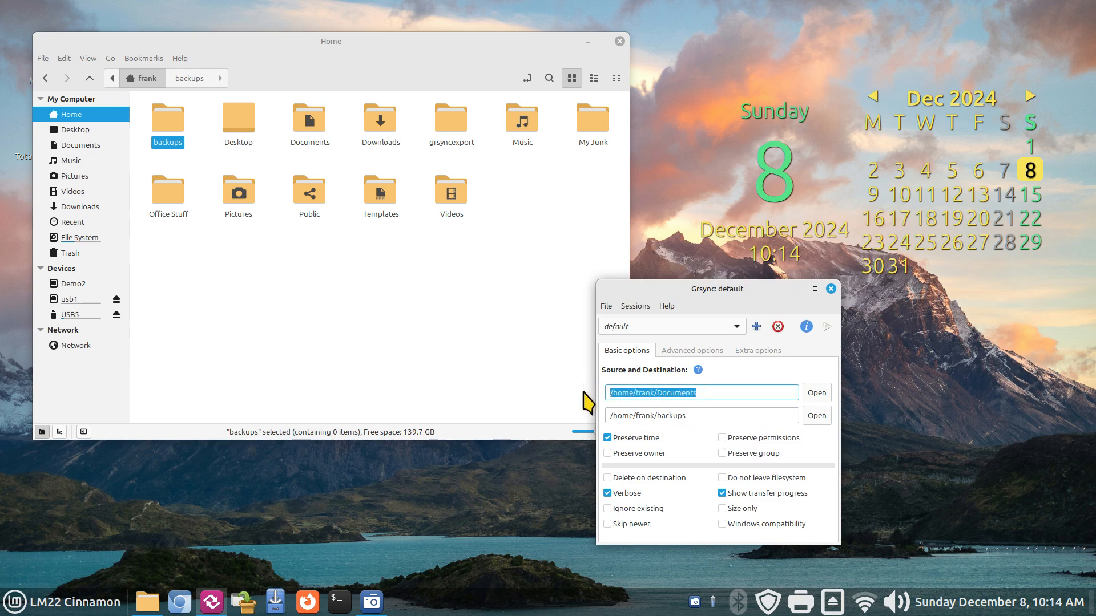
key(BackSpace)
triple_click(680, 416)
key(BackSpace)
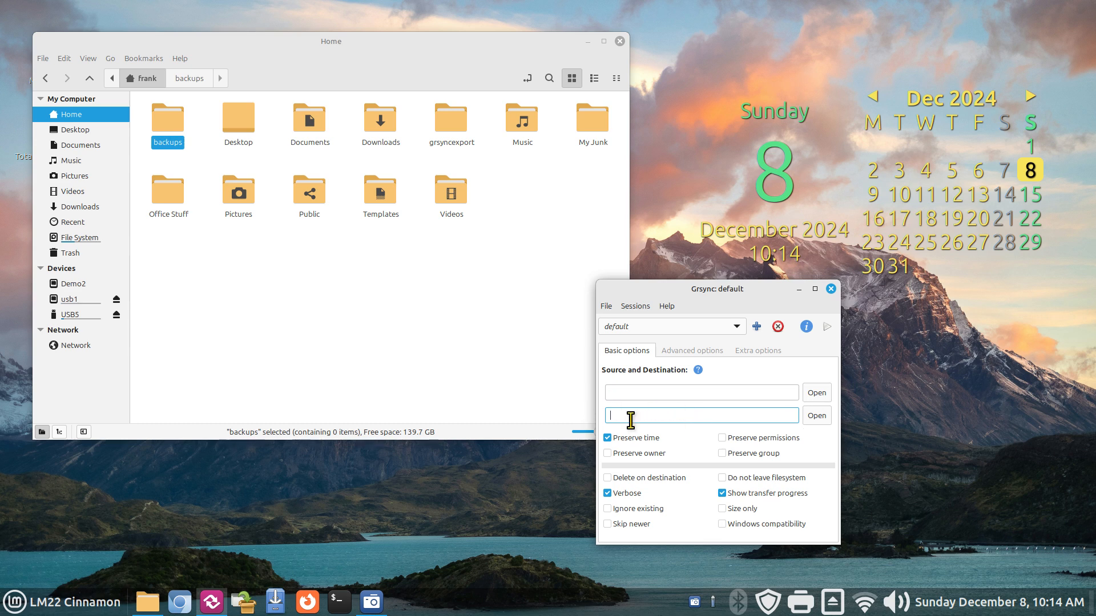
drag(681, 292, 708, 249)
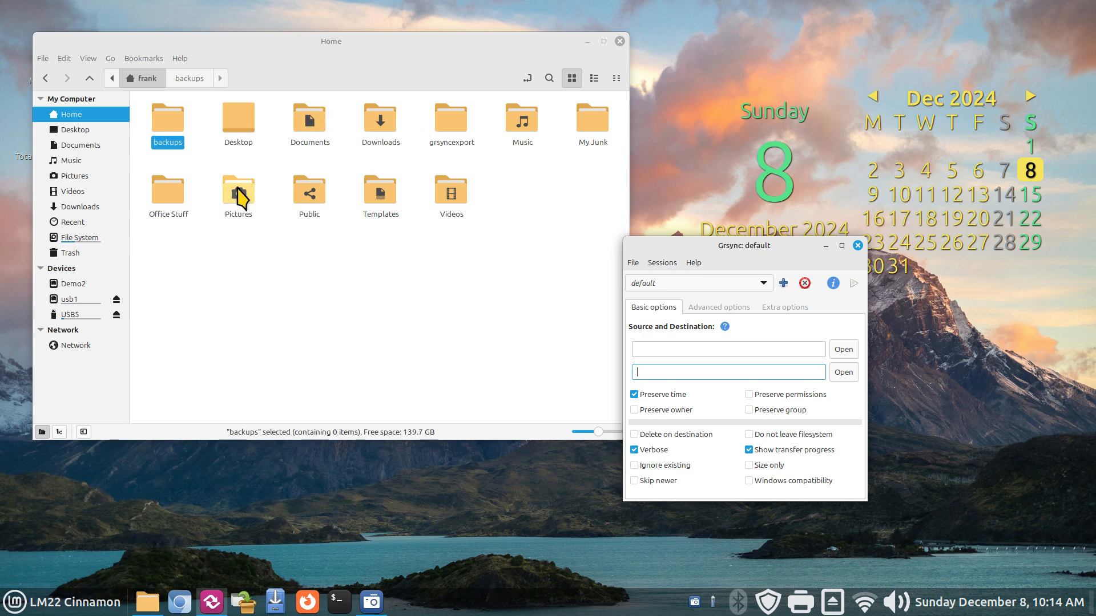
Step: Choose the home Documents folder as source and the backups folder as destination, and enable Delete on destination
click(842, 349)
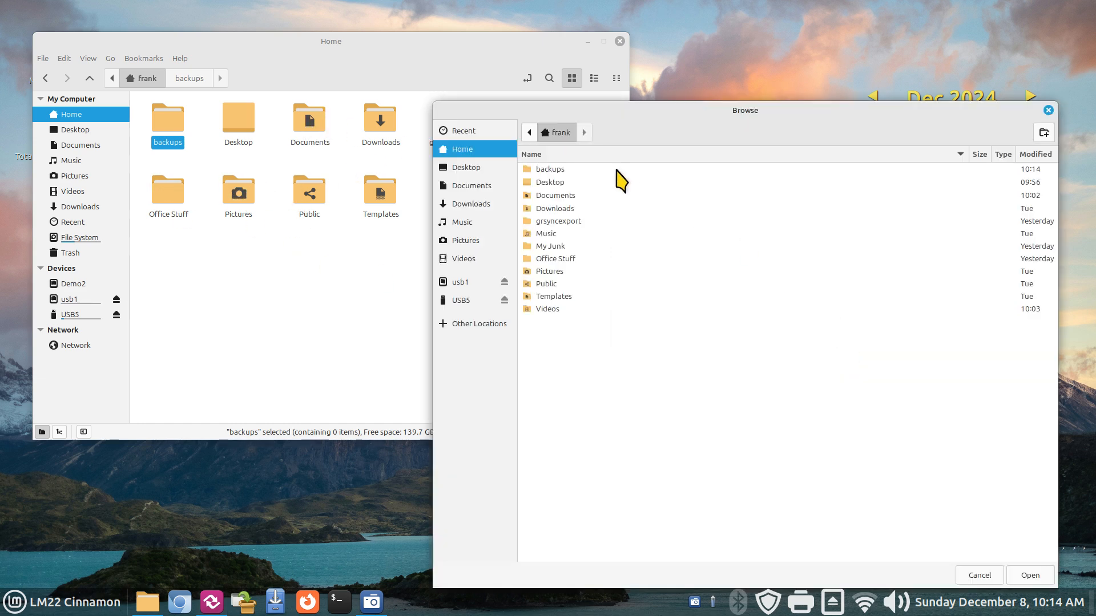
click(564, 196)
click(1030, 575)
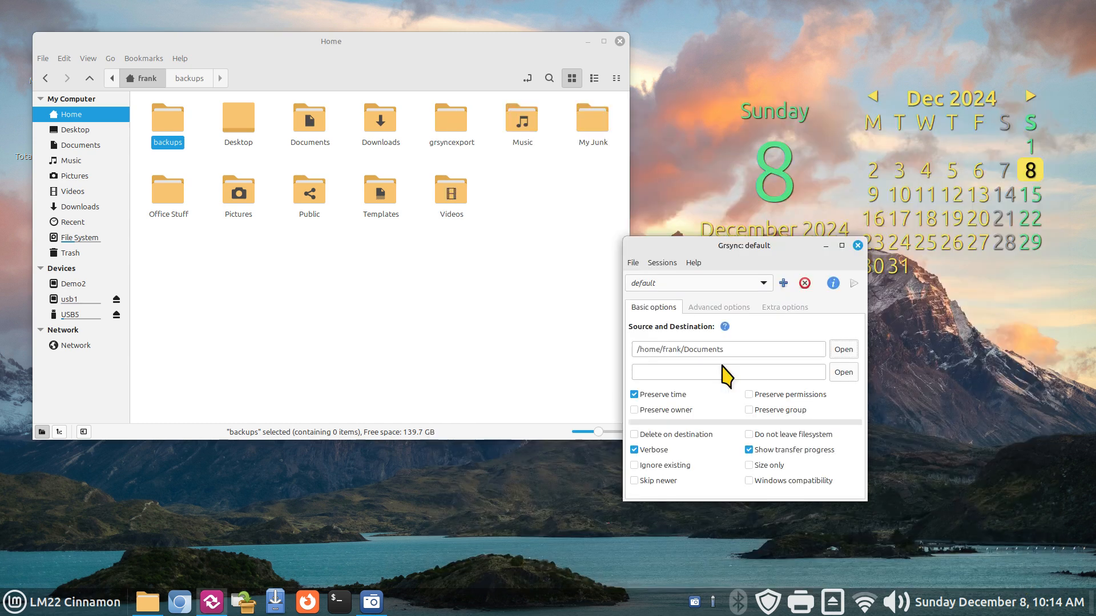
click(845, 372)
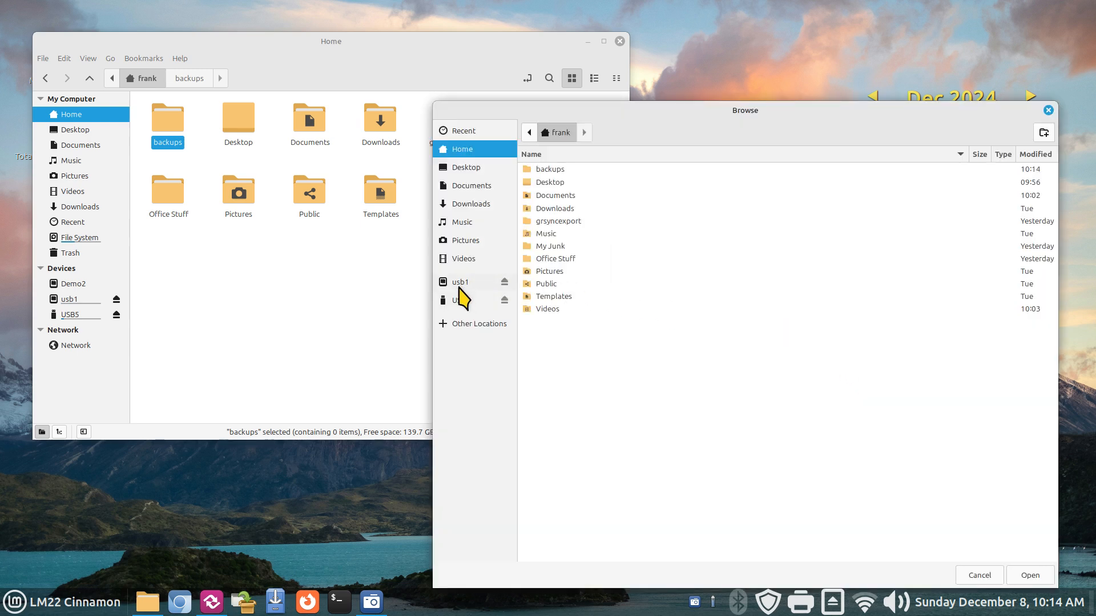
click(555, 170)
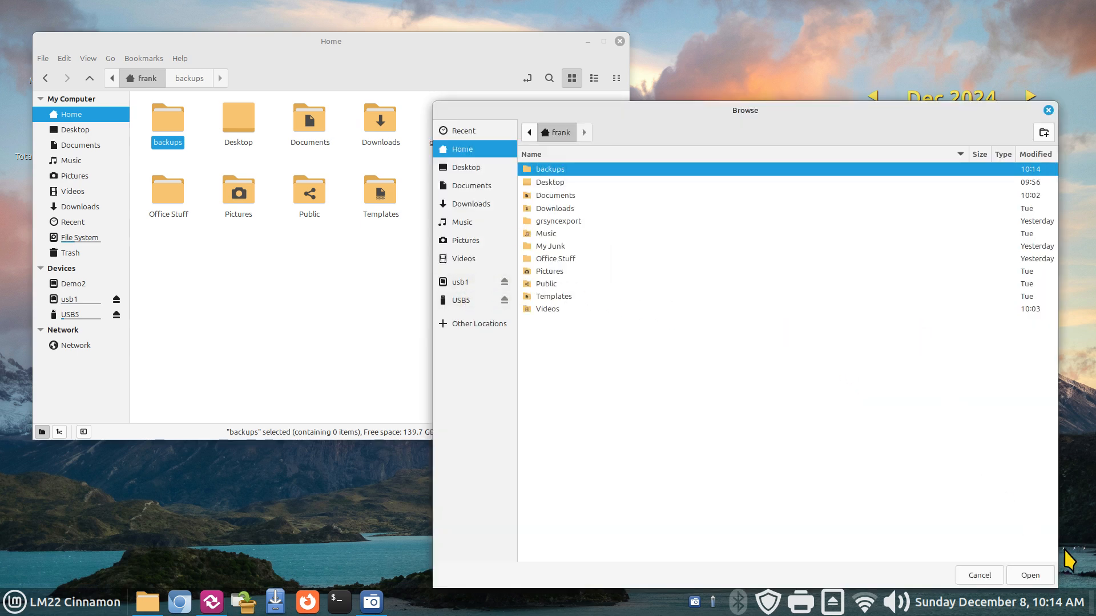
click(1033, 576)
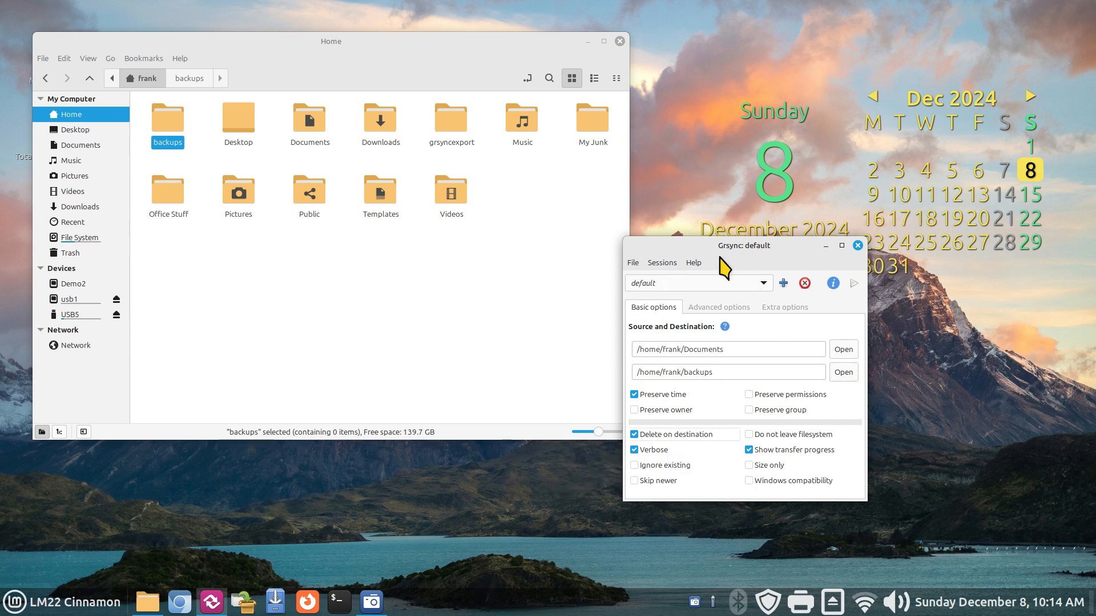
Step: Create a new session named Documents, reusing the folder name copied from the source path
drag(708, 250, 613, 242)
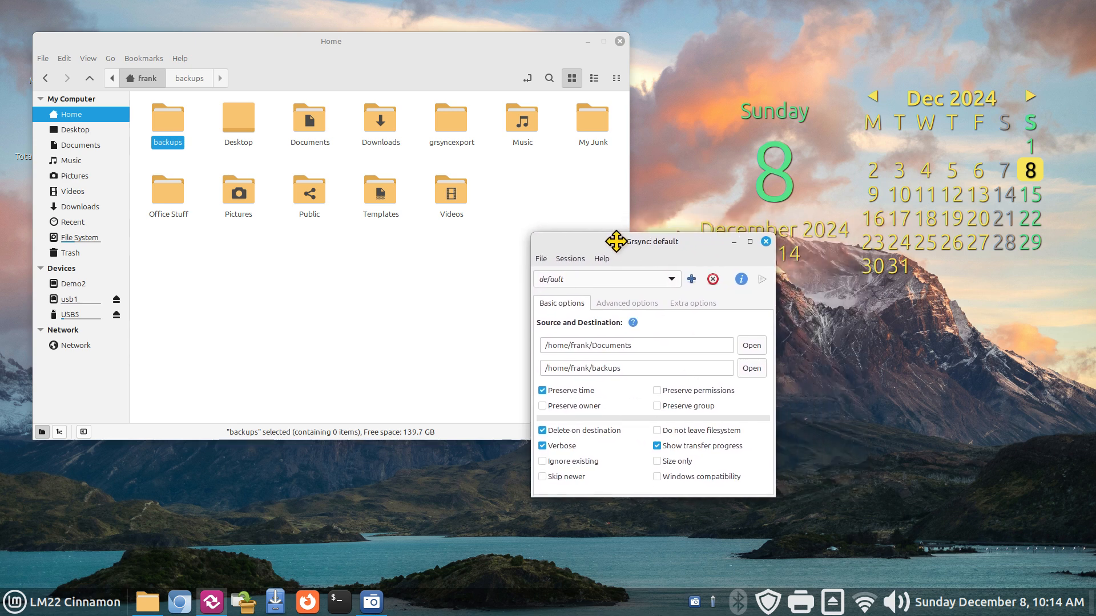
click(689, 279)
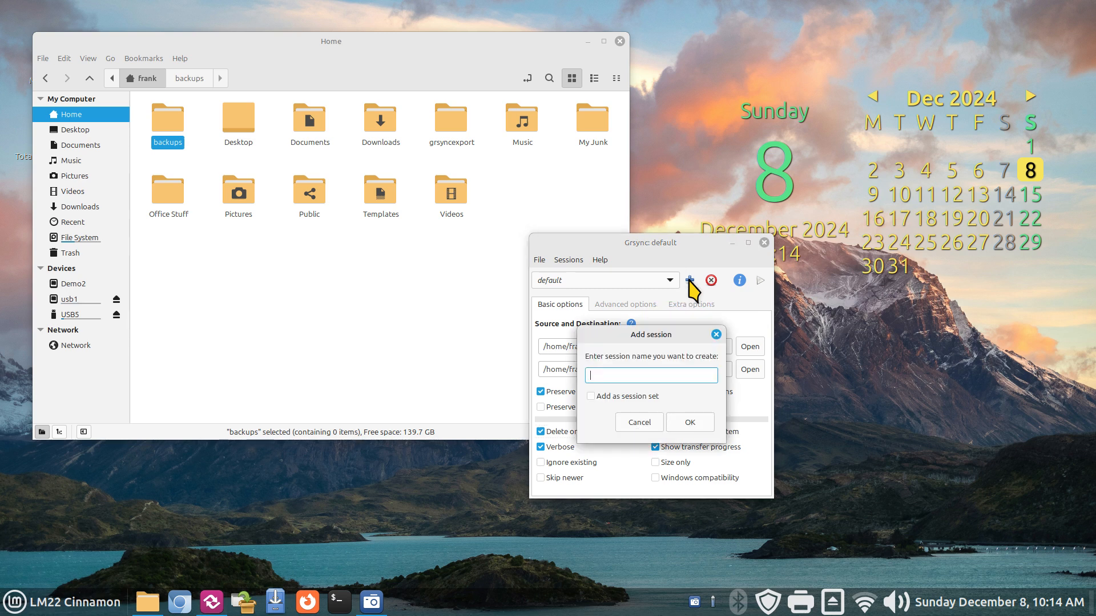
click(640, 425)
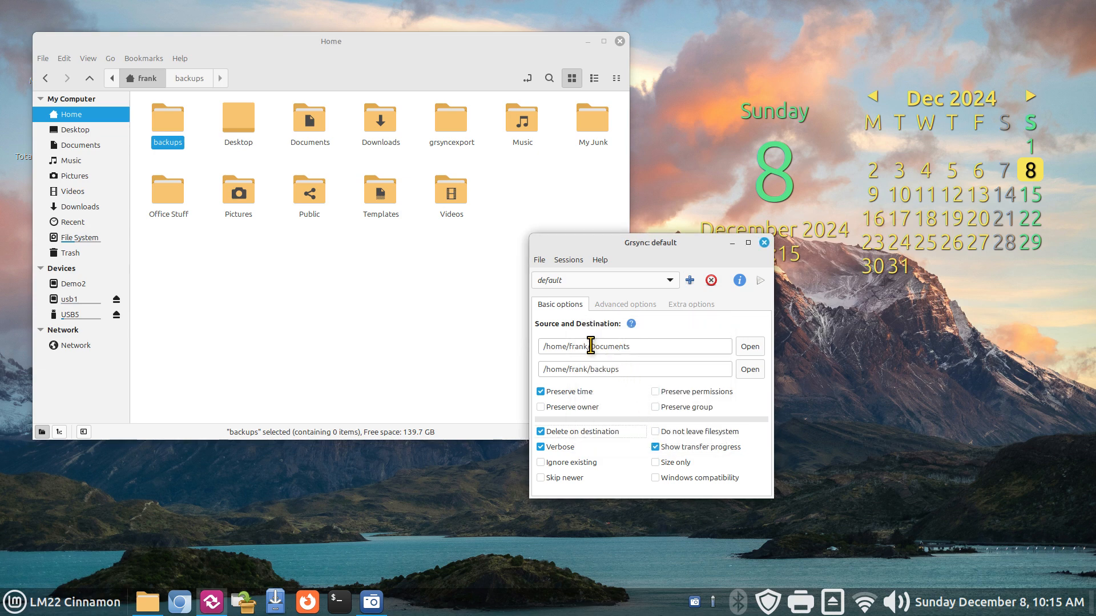
drag(591, 346, 640, 349)
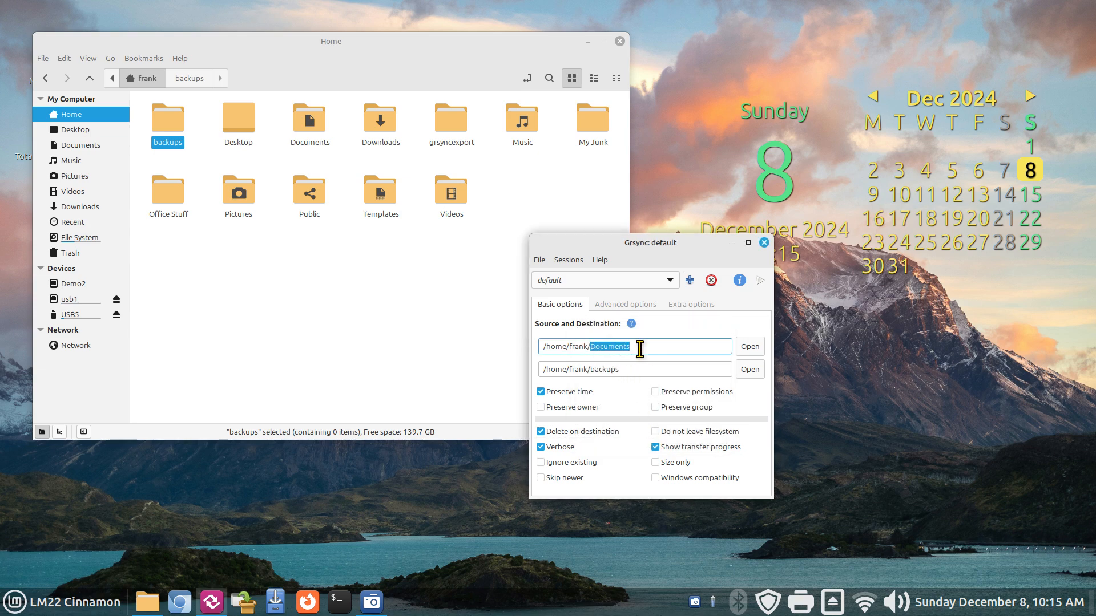
right_click(603, 347)
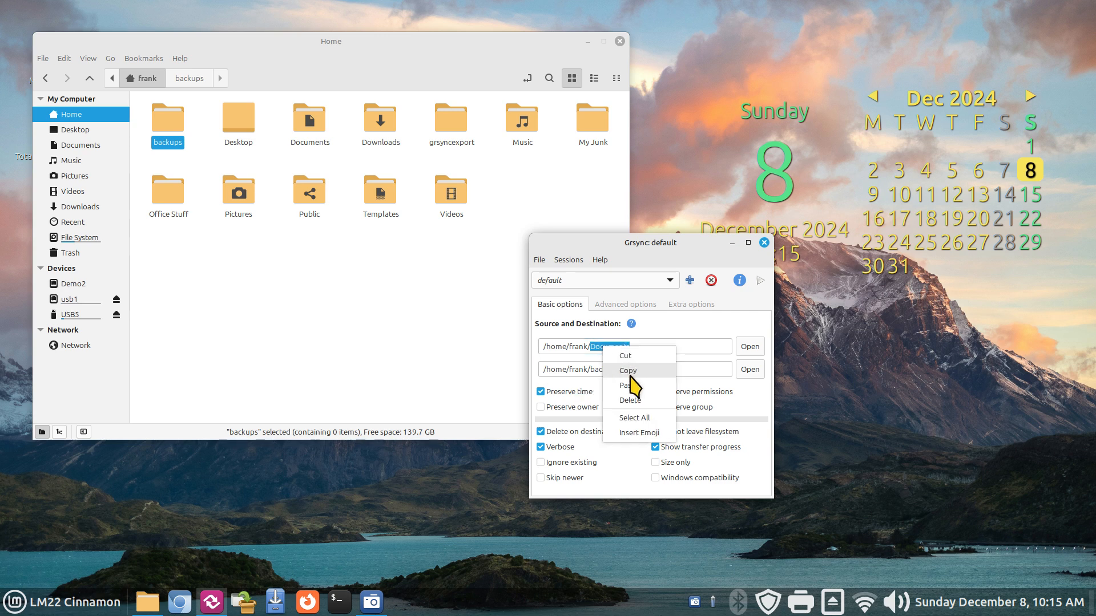
click(631, 372)
click(689, 280)
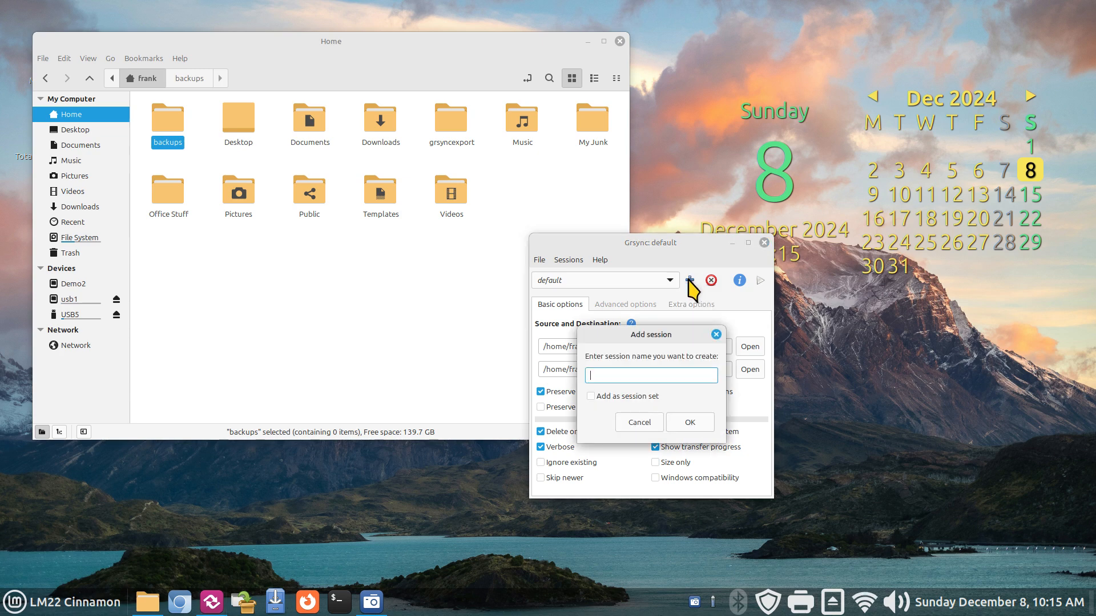
right_click(600, 376)
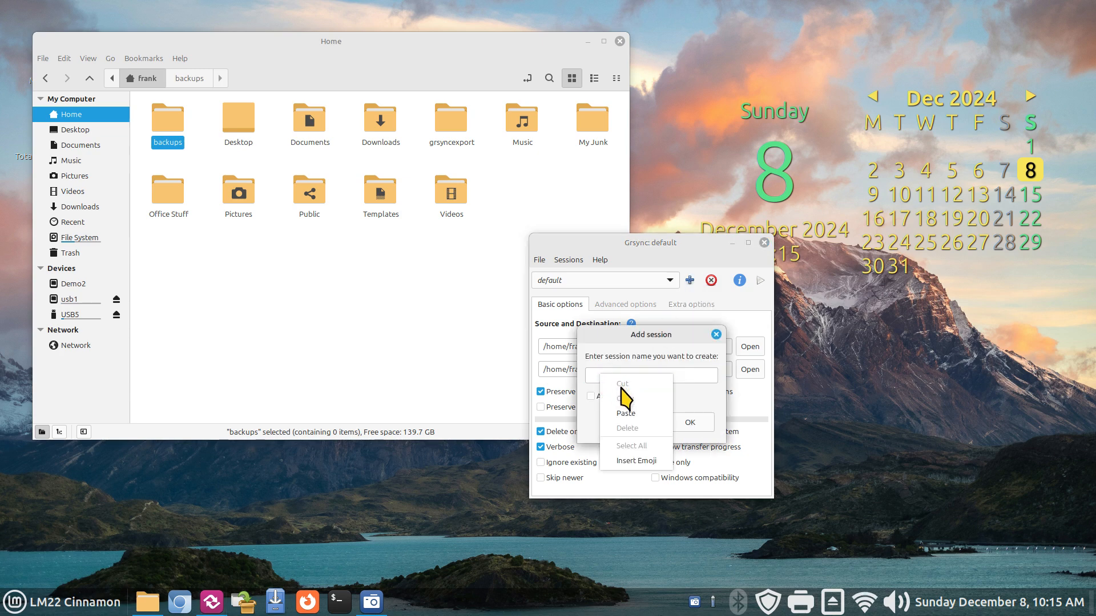
click(633, 414)
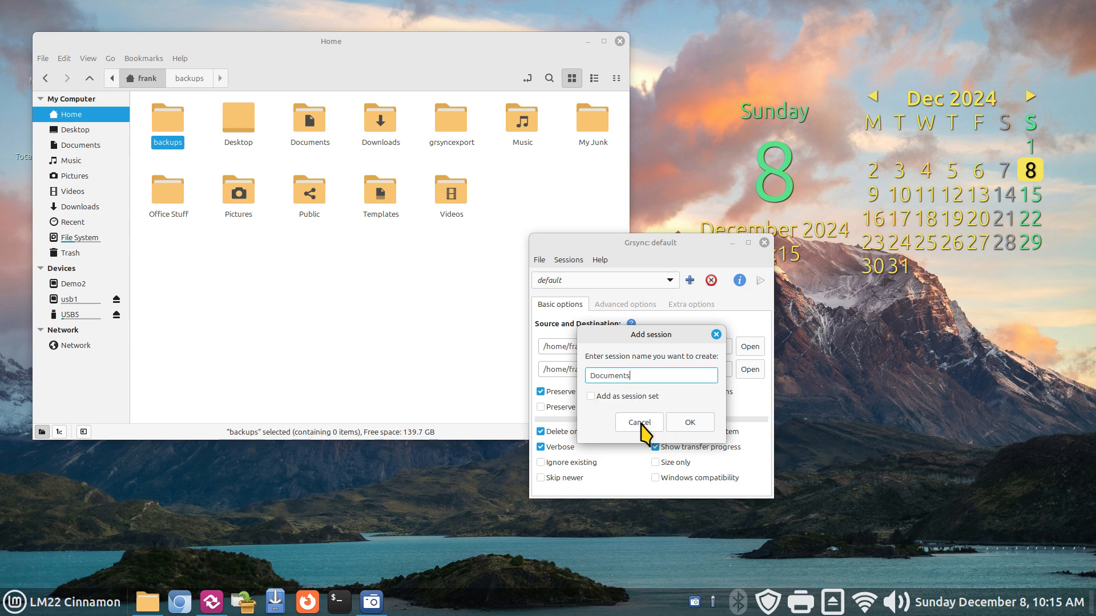
click(690, 423)
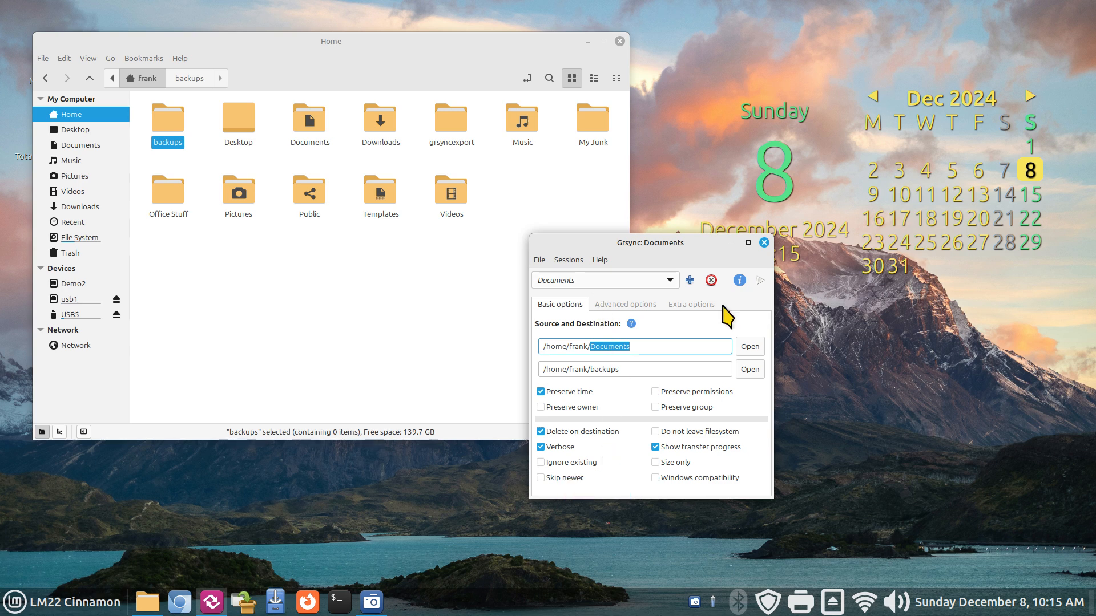
Step: Check the session import and export commands, view the files in the grsyncexport folder, and close the file manager
click(568, 261)
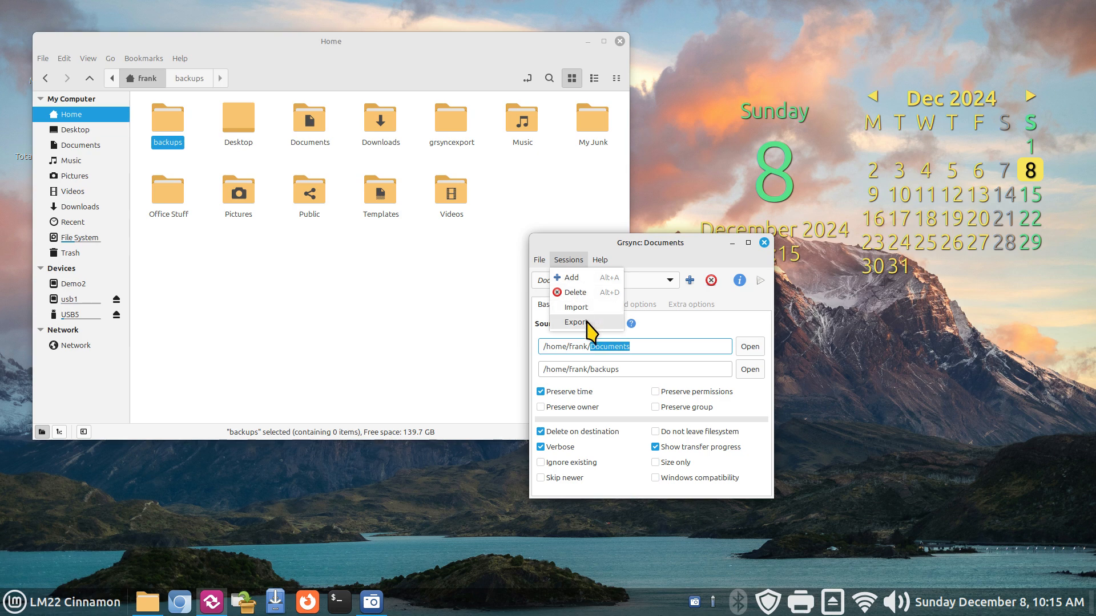
click(420, 294)
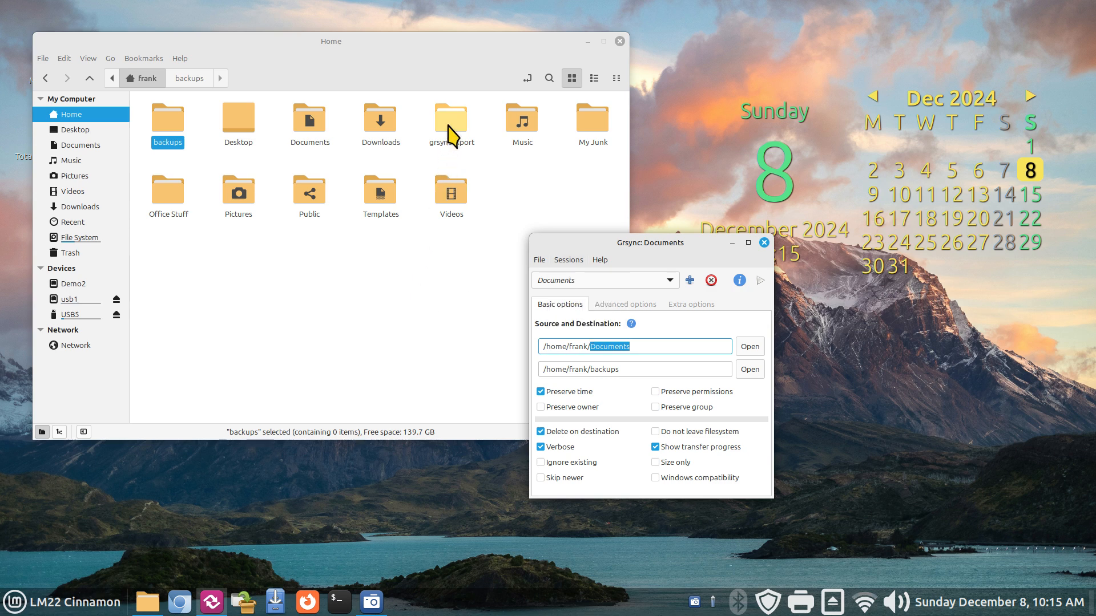
double_click(448, 135)
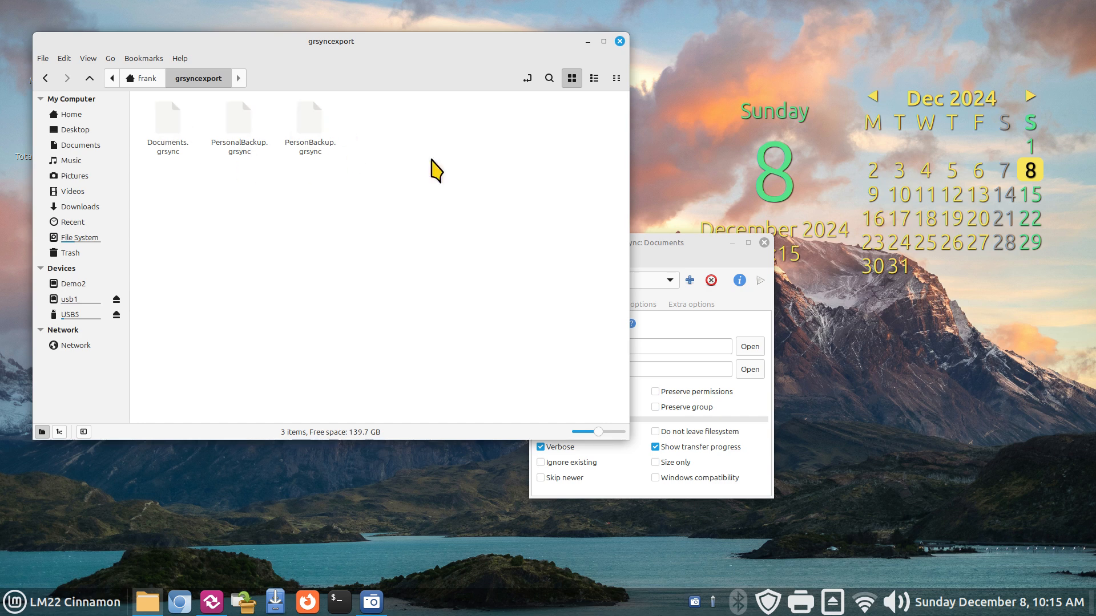
click(620, 41)
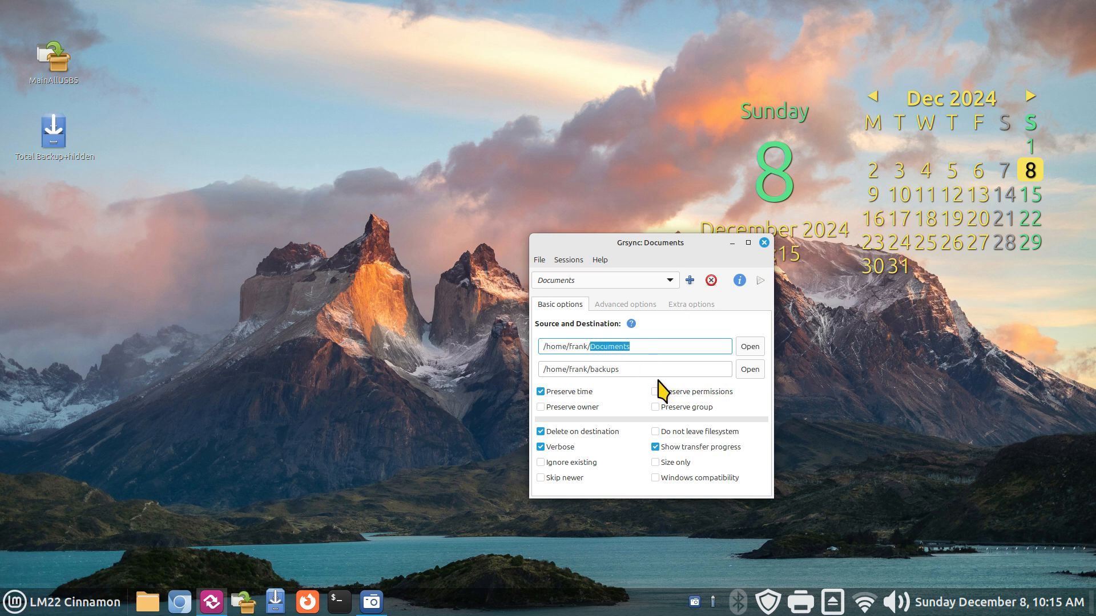
Step: Switch to the default session and clear its source path
click(621, 281)
click(621, 266)
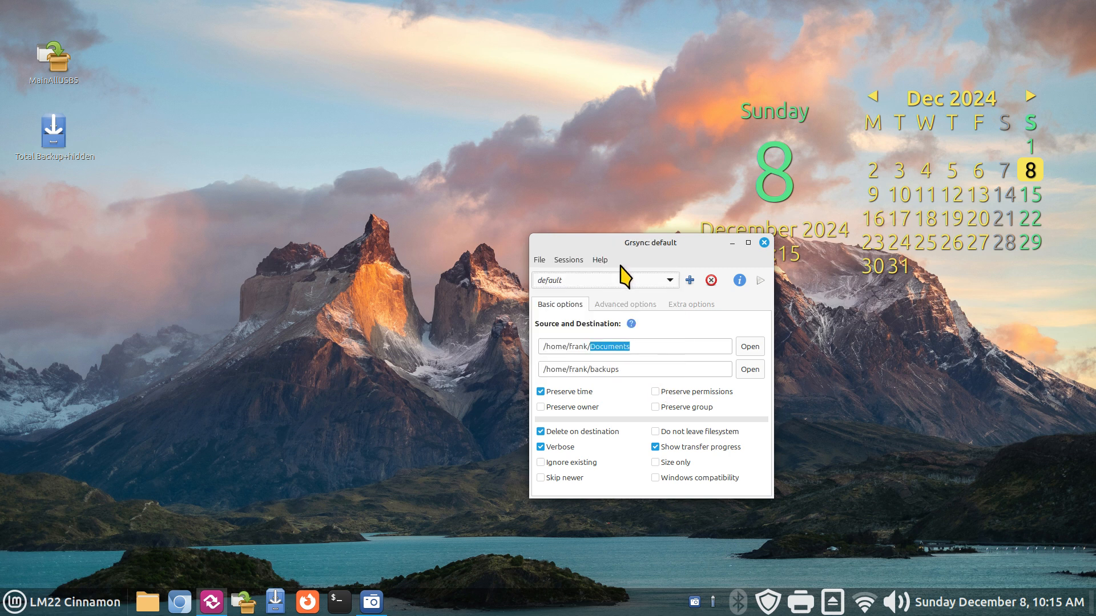
drag(638, 346, 486, 346)
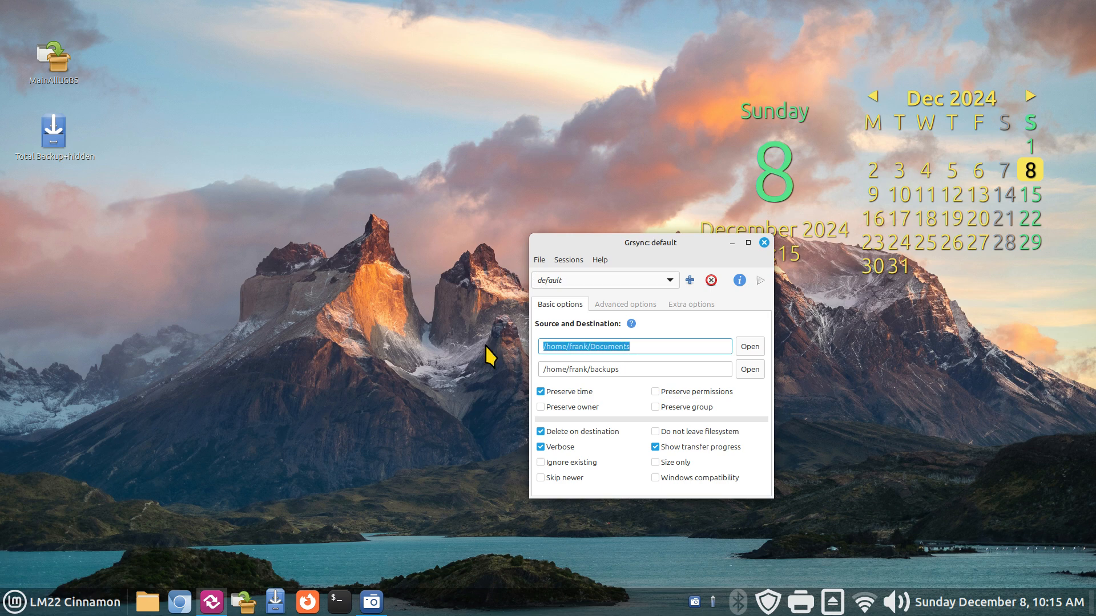
key(BackSpace)
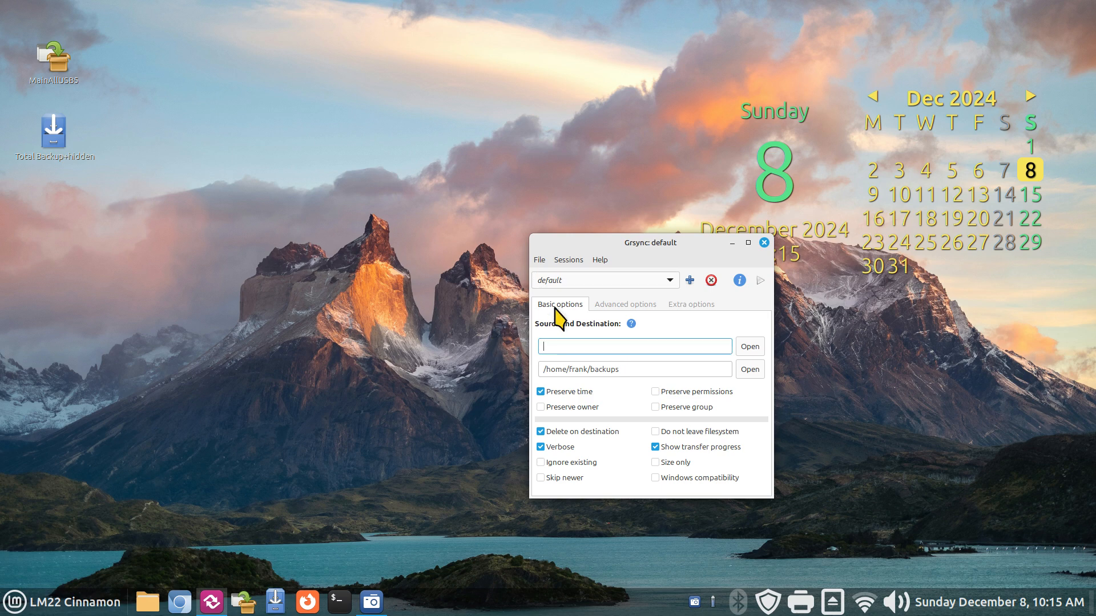
Step: Review the source and destination paths of the Documents, Music, Pictures, Office Stuff and My Junk sessions
click(574, 286)
click(573, 292)
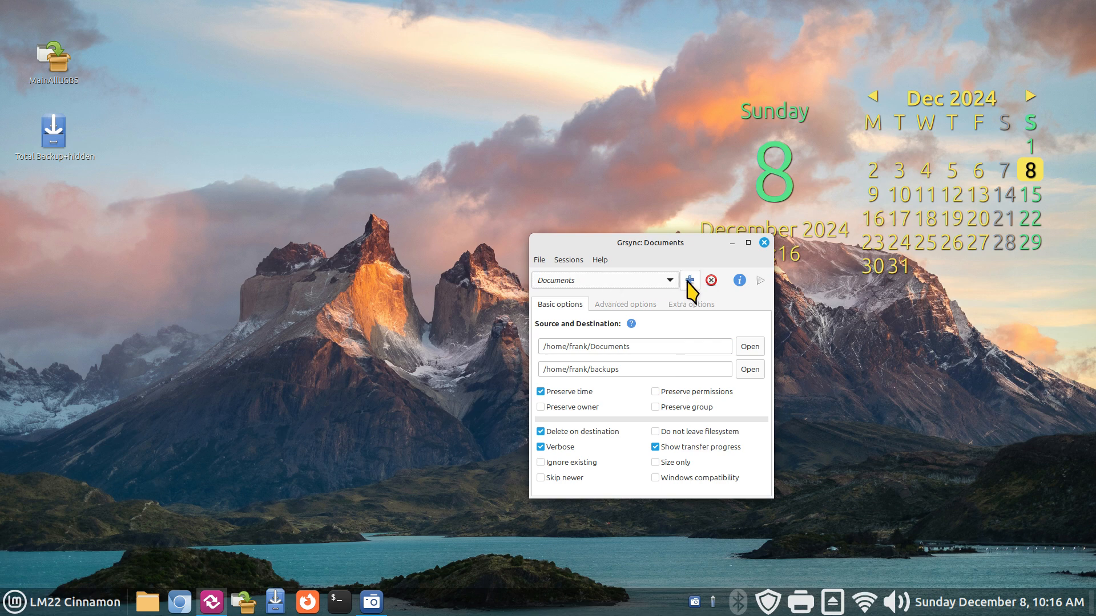
click(604, 282)
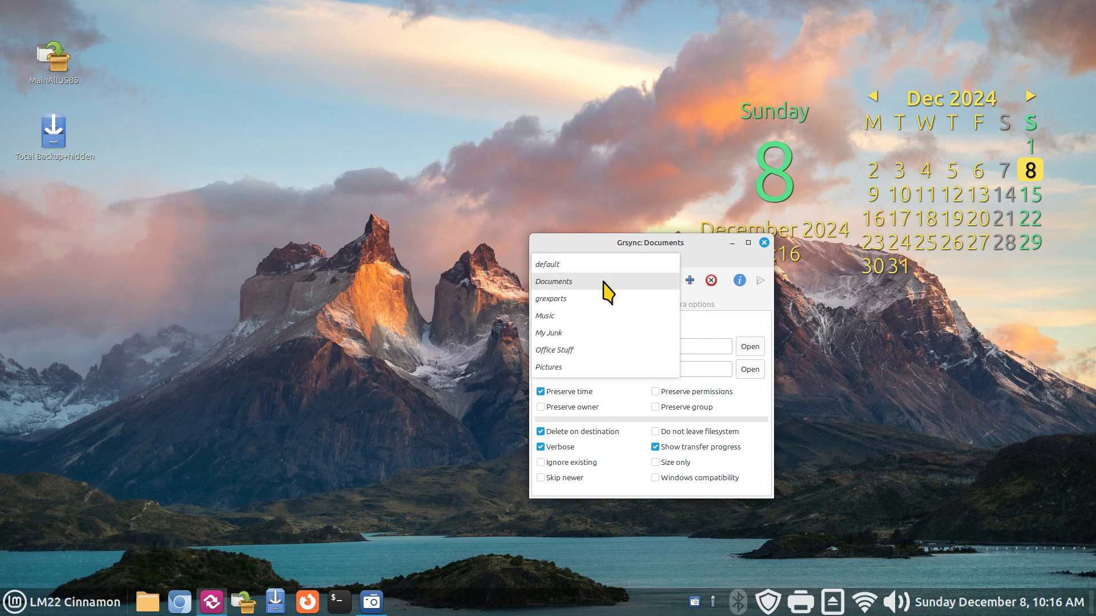
click(591, 315)
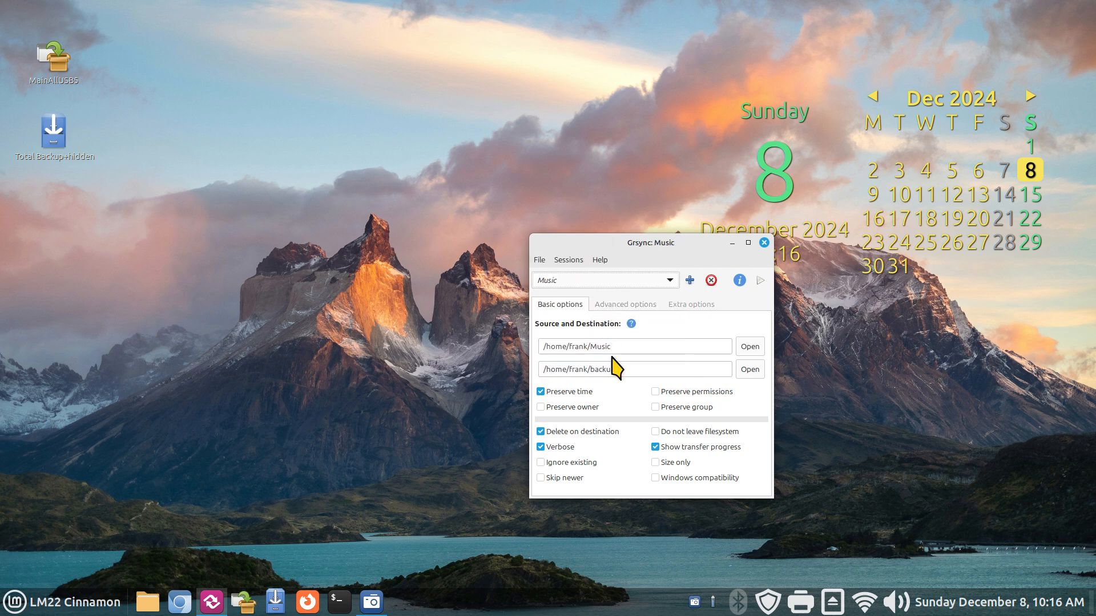
click(595, 282)
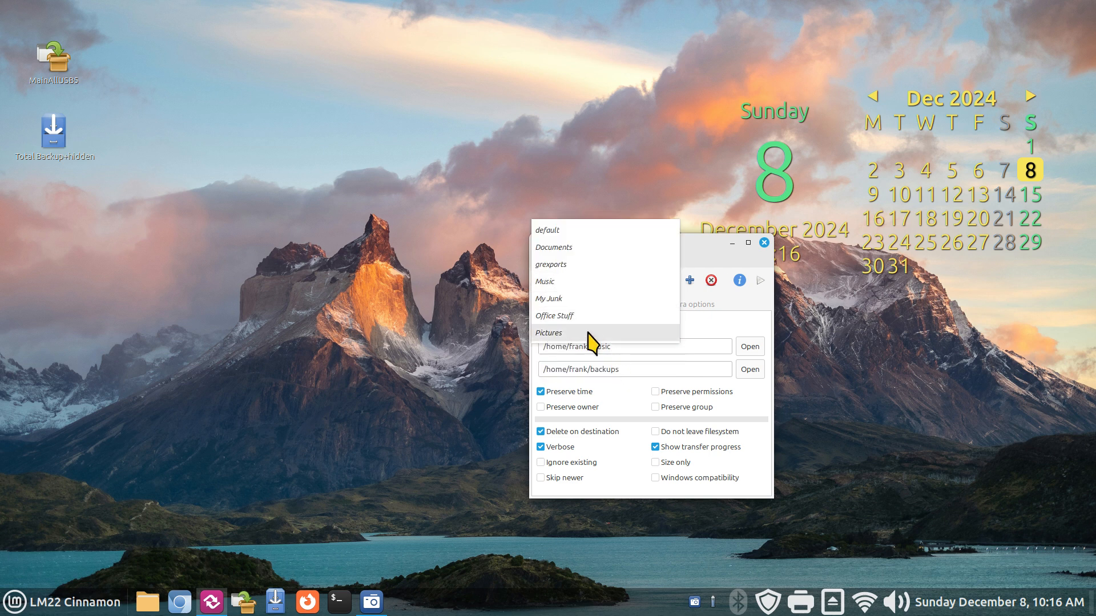
click(591, 336)
click(574, 280)
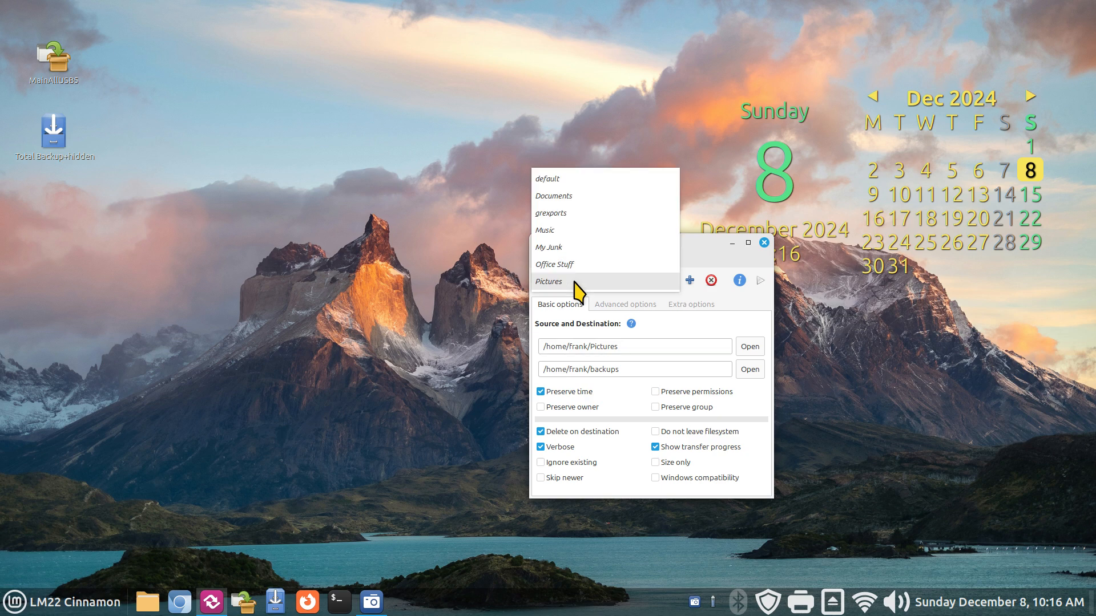
click(575, 264)
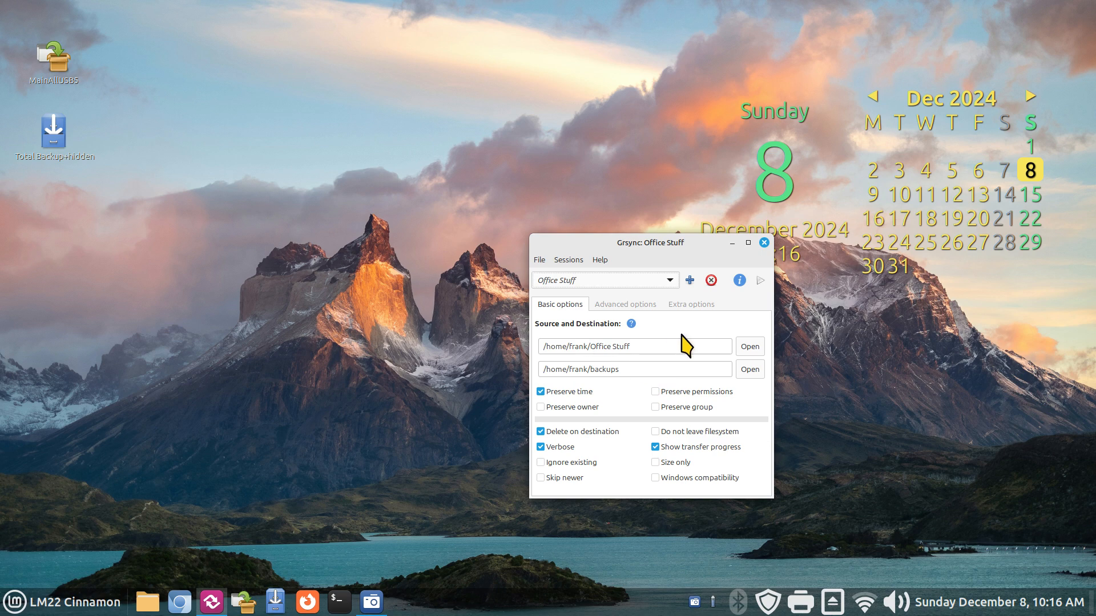
click(597, 280)
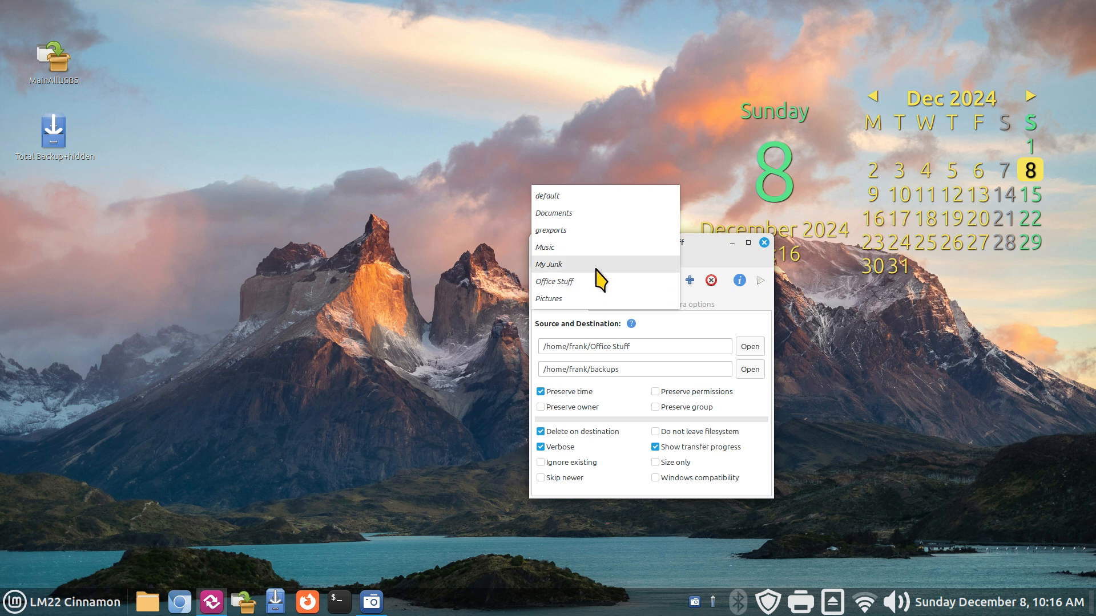
click(598, 265)
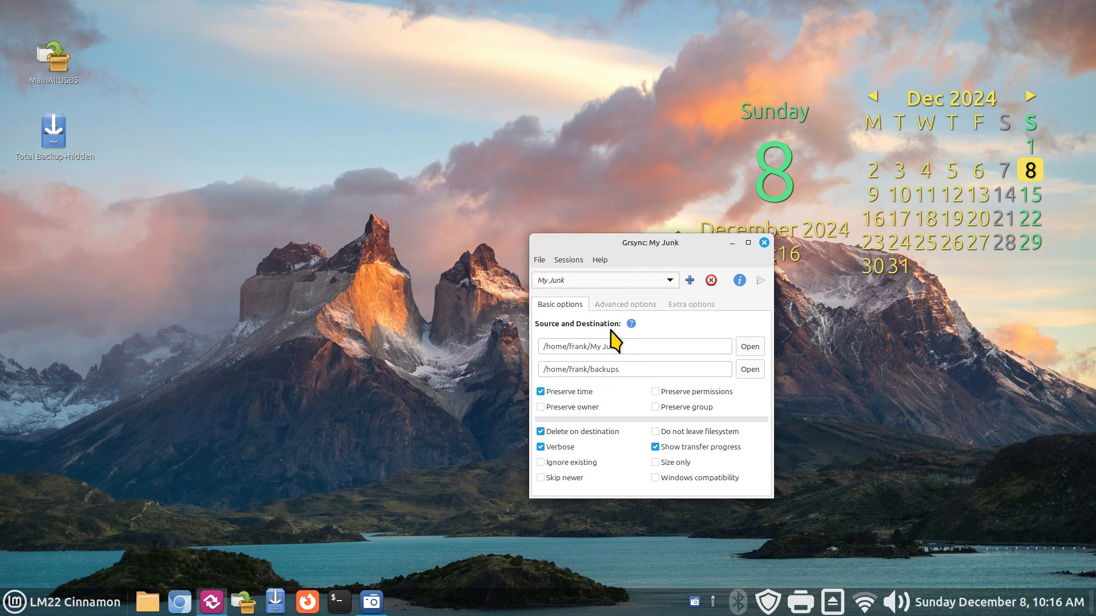
click(580, 280)
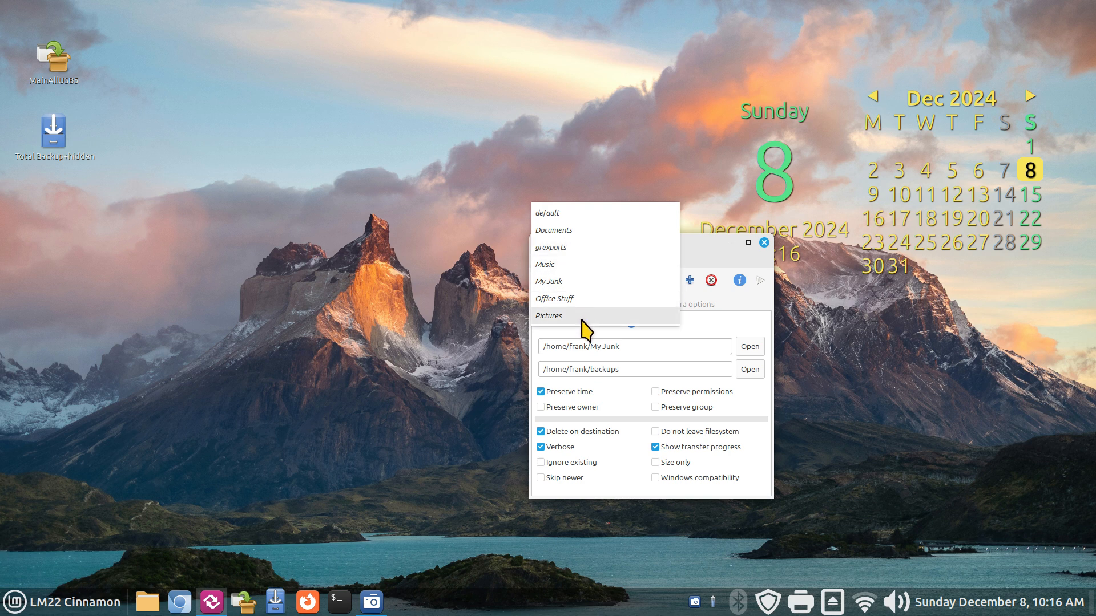
click(699, 246)
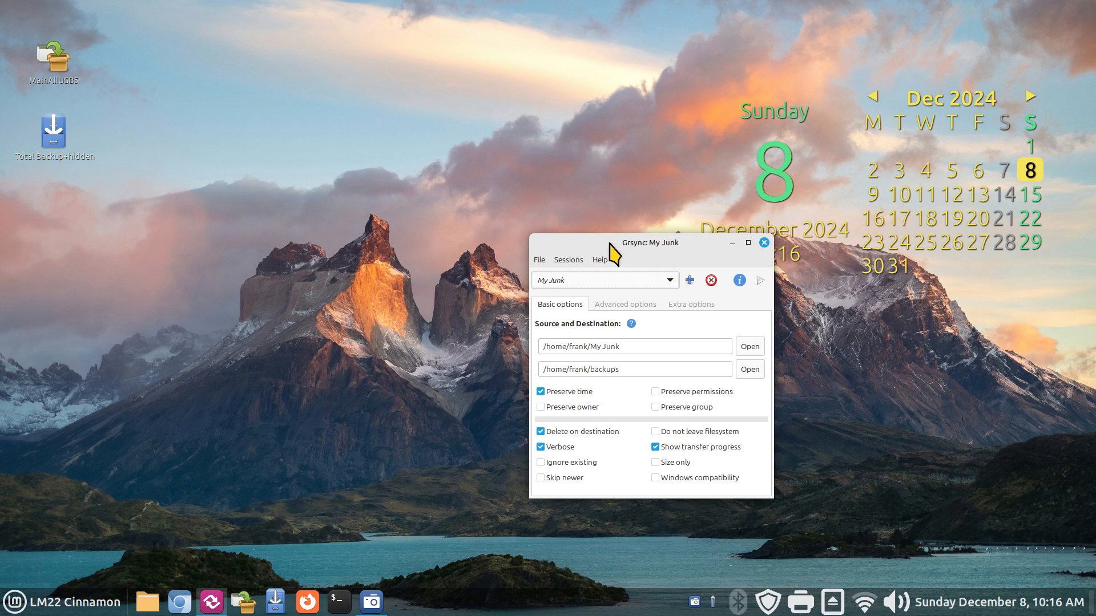
drag(608, 242, 570, 206)
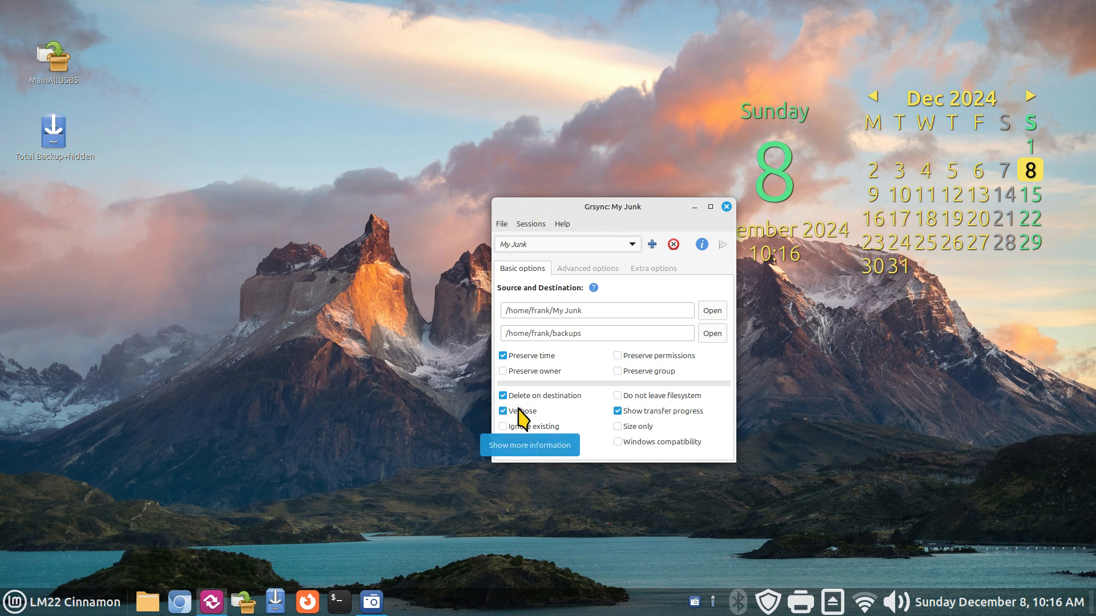
Step: Return to the default session and clear its destination path
click(625, 247)
click(610, 178)
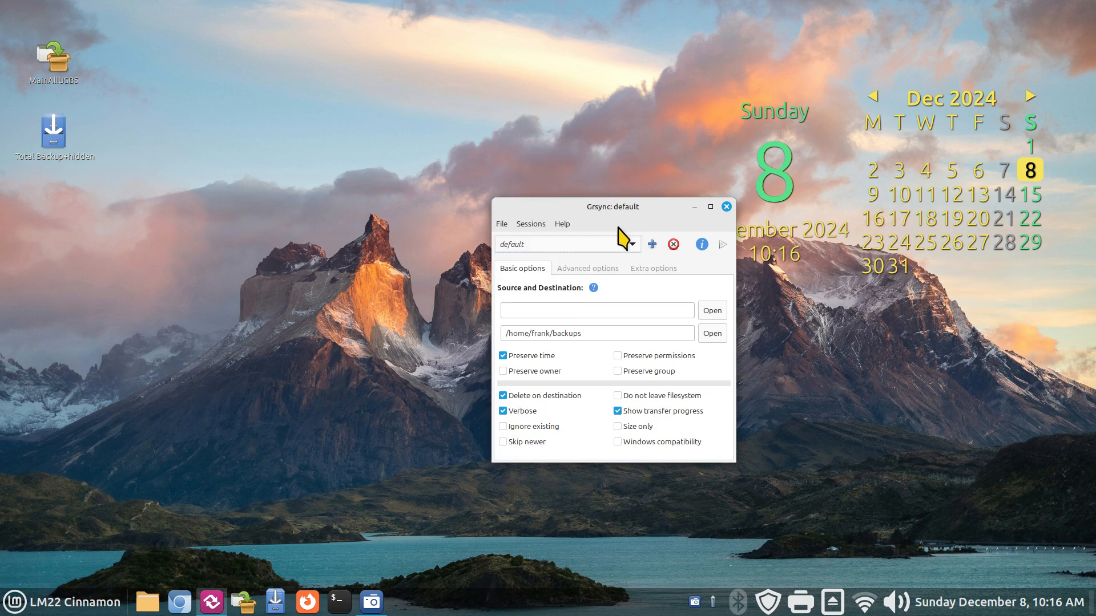
drag(605, 335, 495, 331)
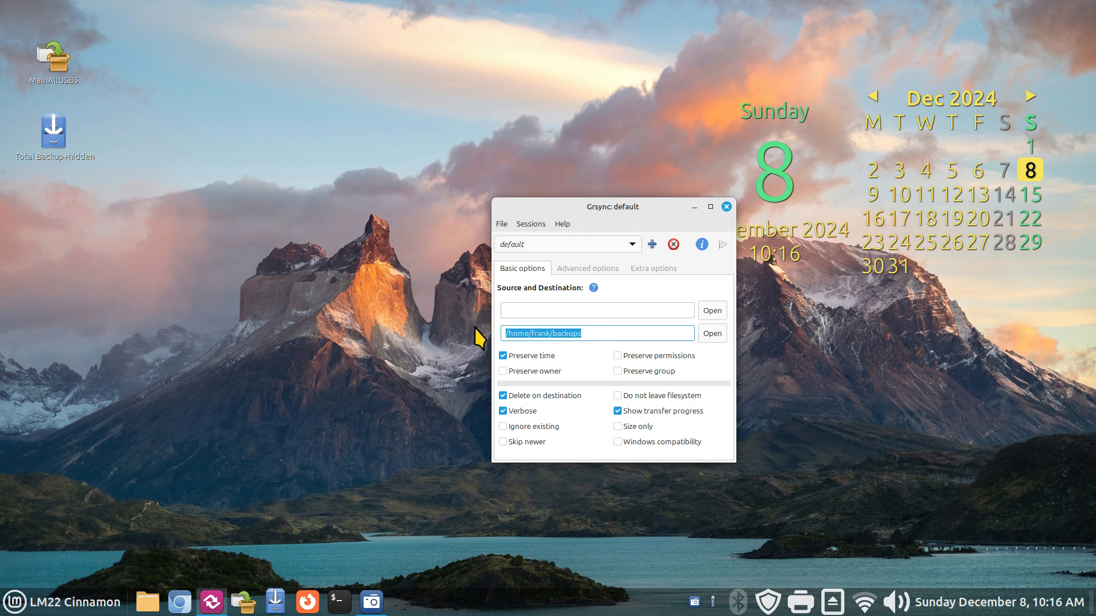
key(BackSpace)
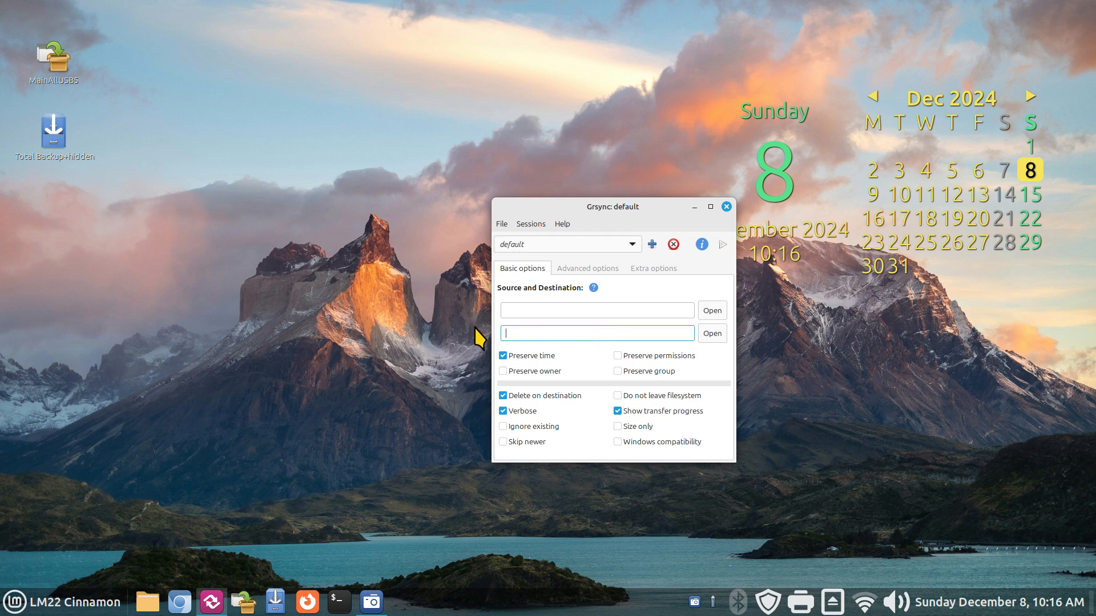
Step: Create a session set named PersonalBackup and include the Documents and Pictures sessions in it
click(651, 244)
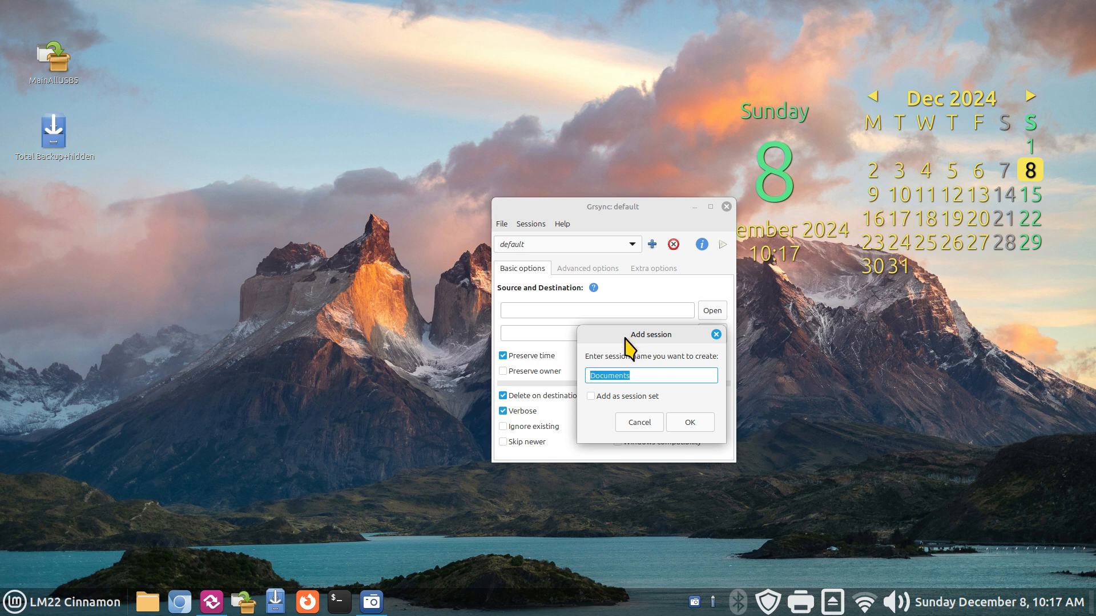
text(PersonalBackup)
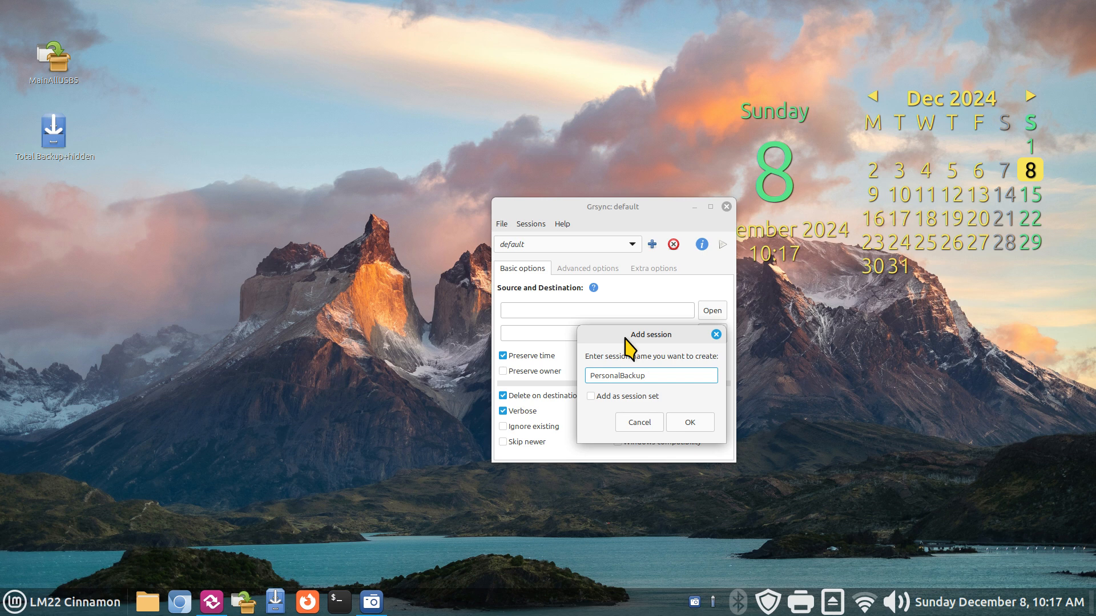
click(591, 397)
click(691, 425)
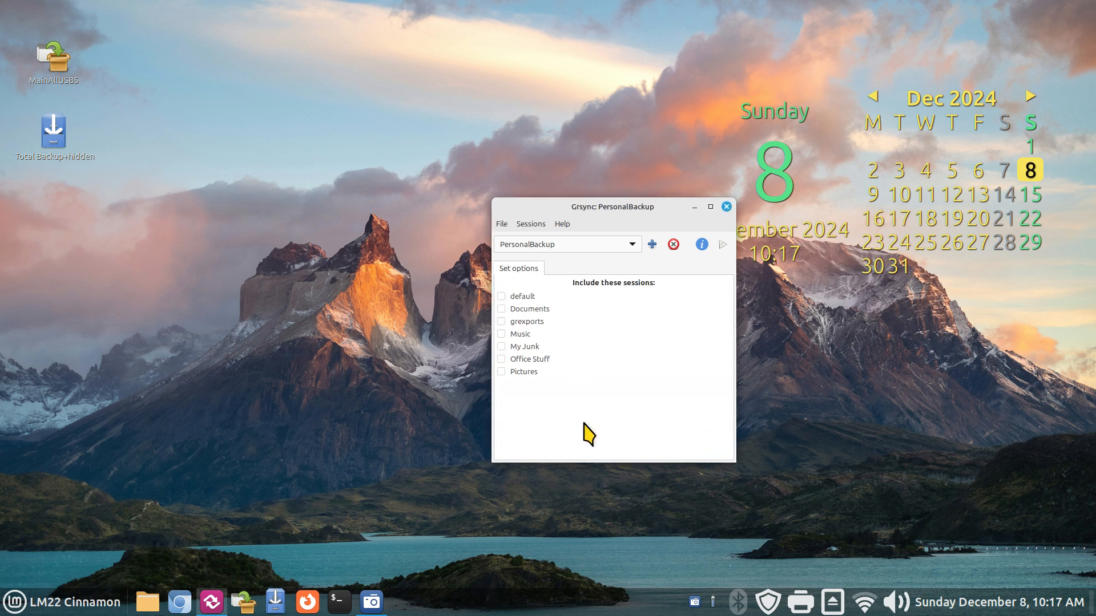
click(501, 309)
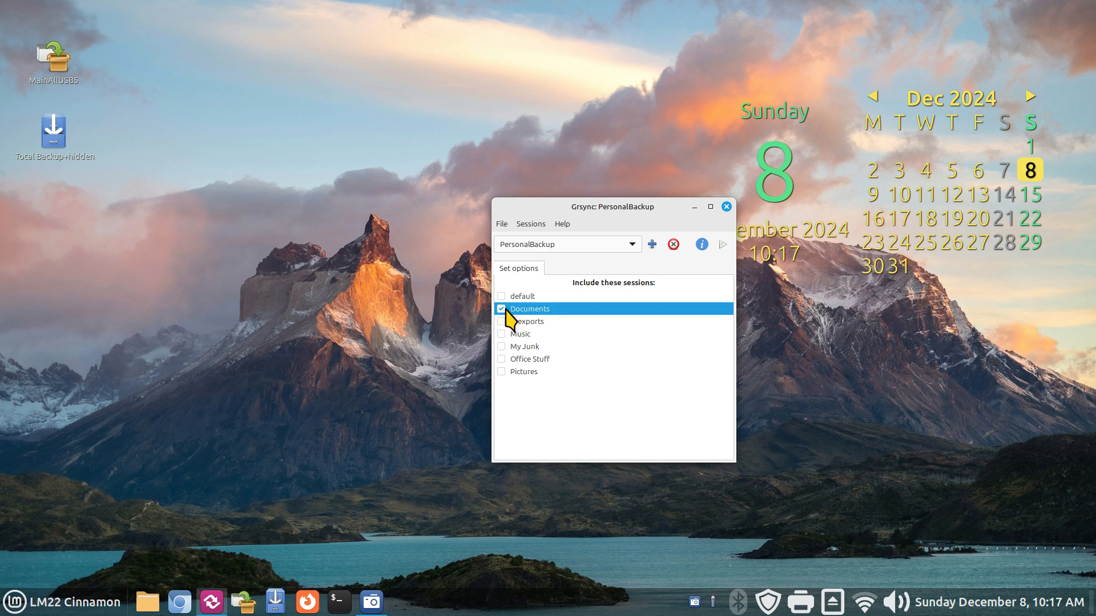
click(501, 371)
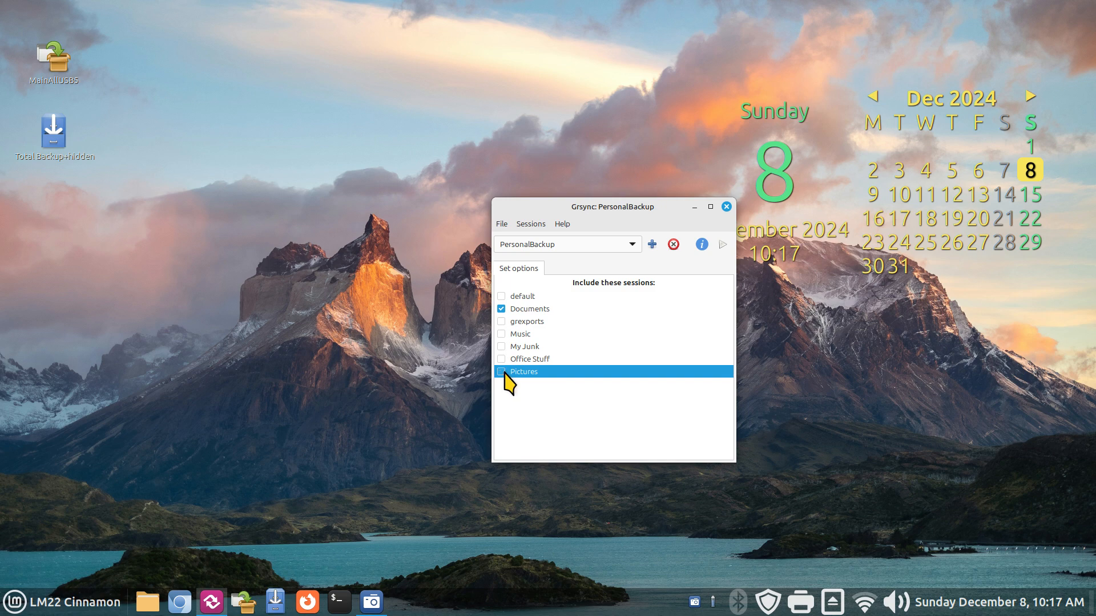
Step: Show the backups folder in the file manager beside Grsync, run the PersonalBackup set, and dismiss the progress dialog
drag(574, 215, 685, 199)
click(147, 601)
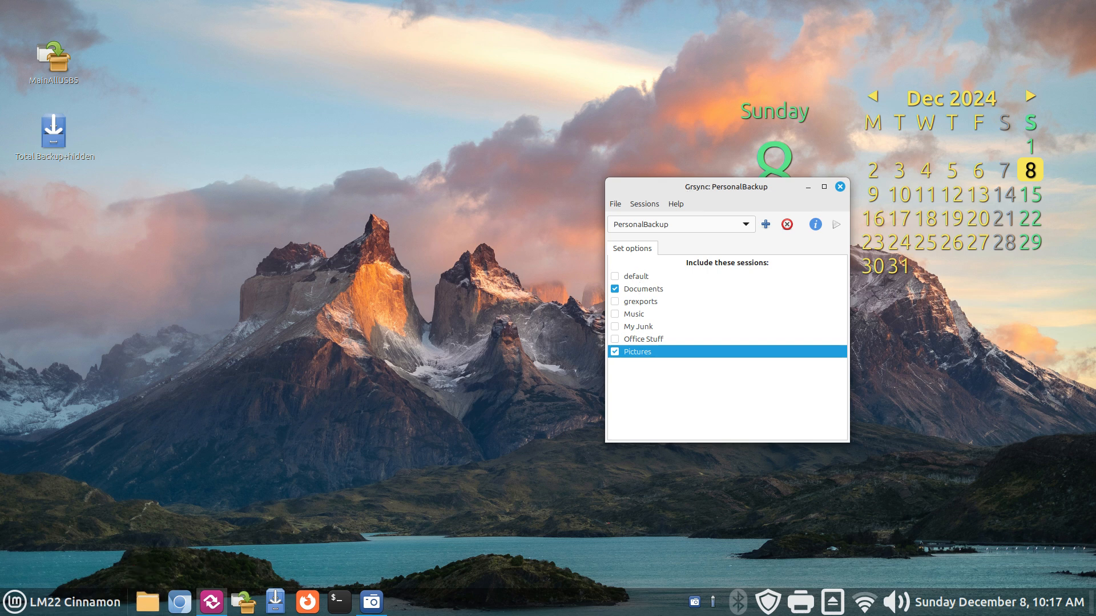
double_click(165, 120)
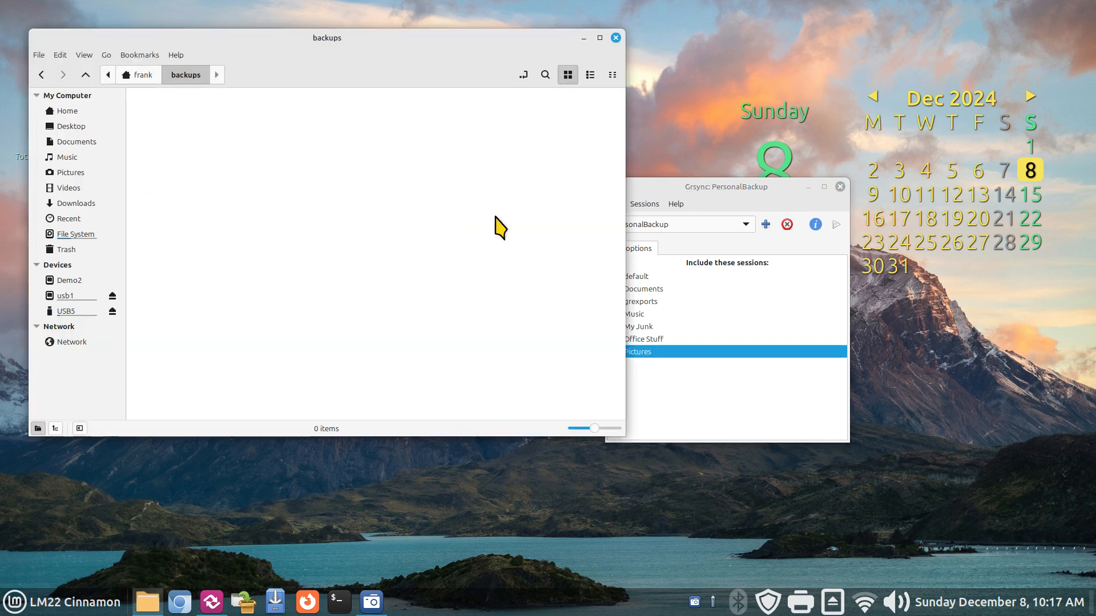
drag(697, 186, 742, 250)
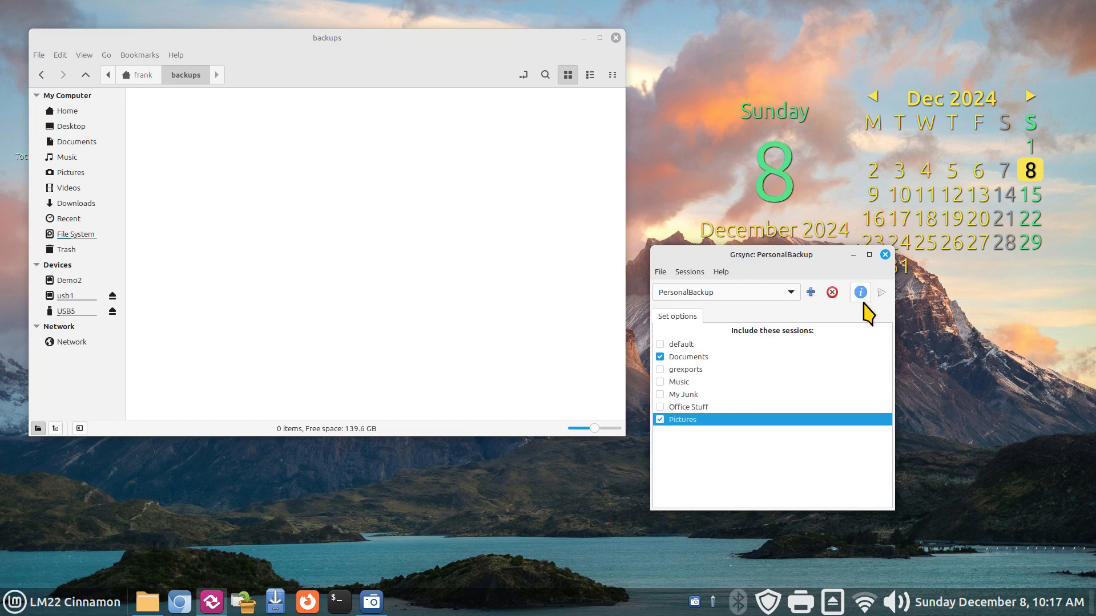
click(881, 293)
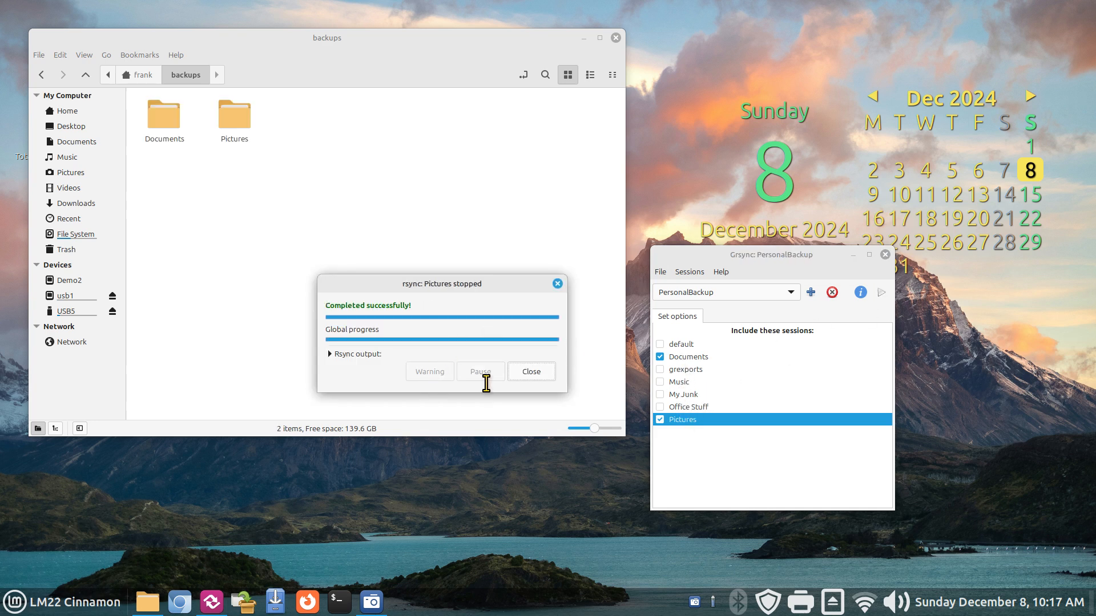
click(531, 372)
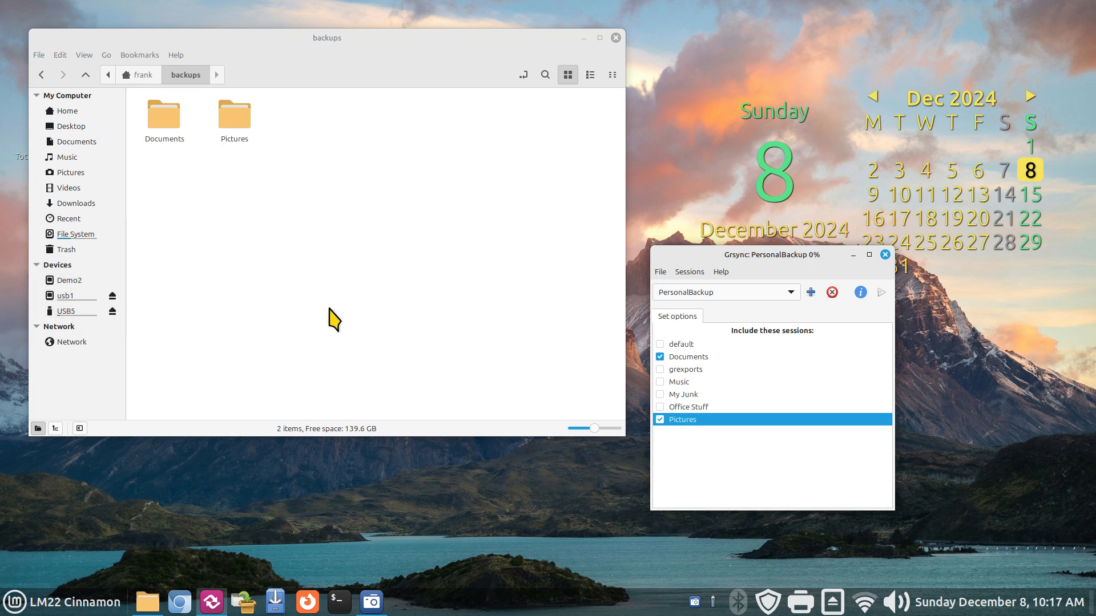
Step: Add the grexports, Music, My Junk and Office Stuff sessions to the PersonalBackup set, leaving default excluded
click(659, 369)
click(660, 382)
click(661, 395)
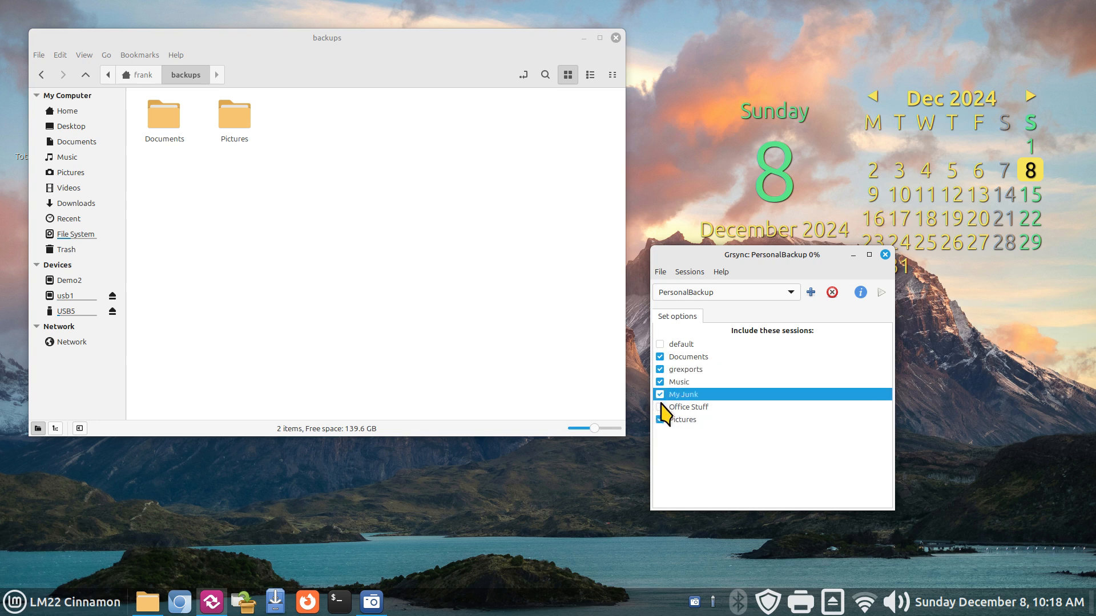
click(660, 407)
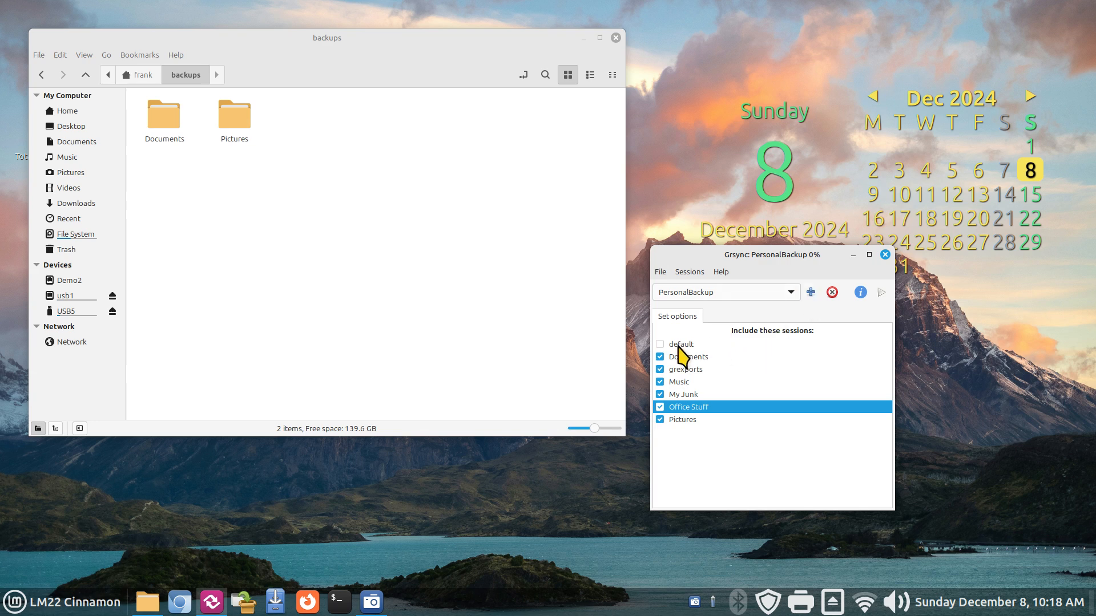
click(661, 345)
click(661, 345)
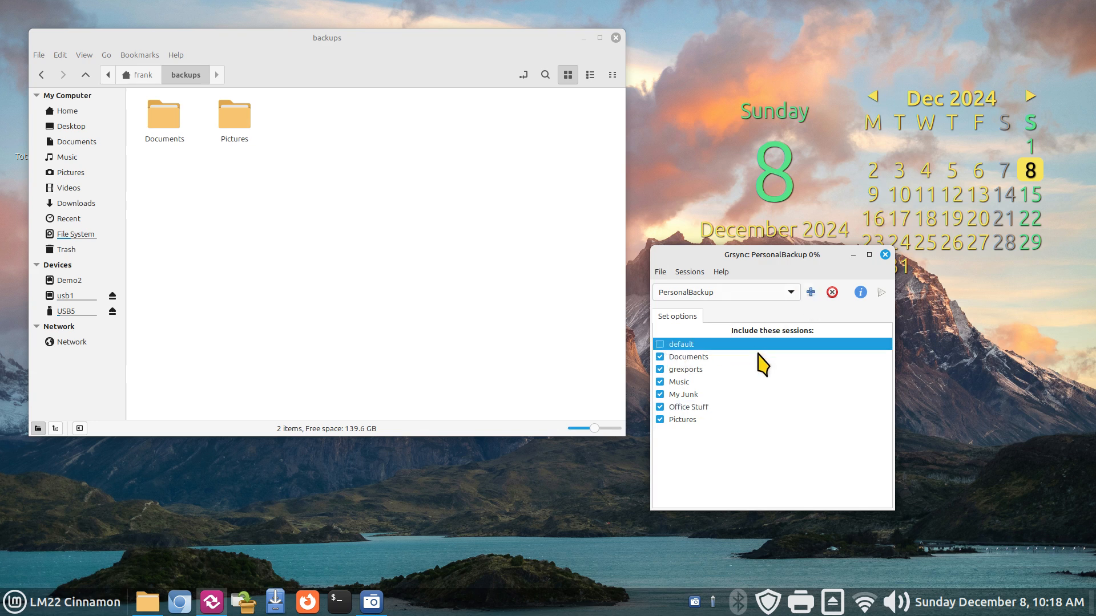
Step: Go through the included sessions from Documents to Pictures, run the expanded PersonalBackup set, and close the progress dialog
click(679, 358)
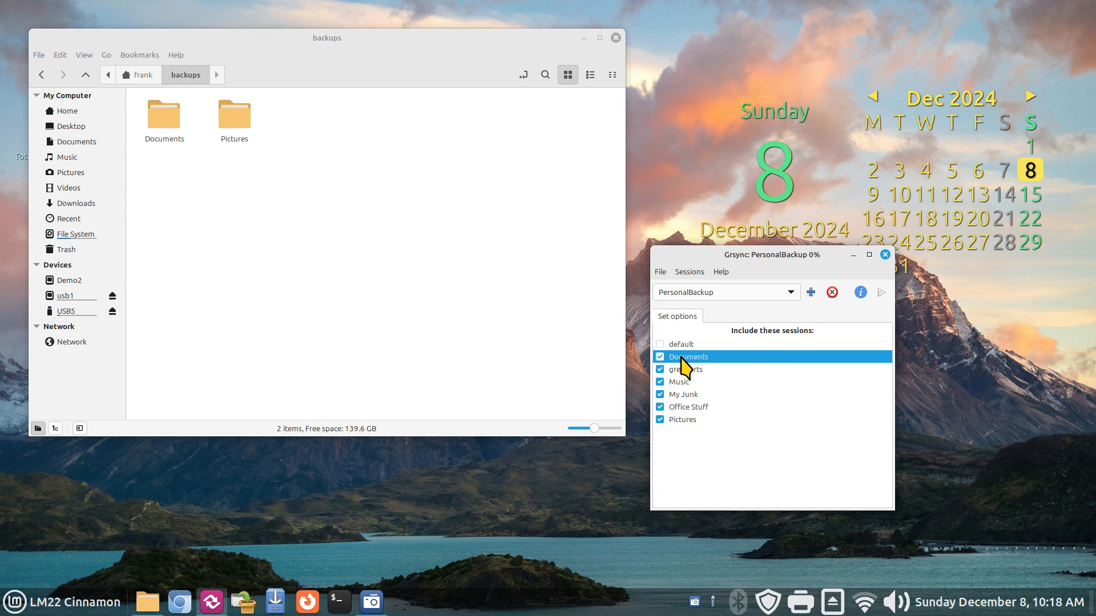
click(684, 370)
click(689, 382)
click(691, 395)
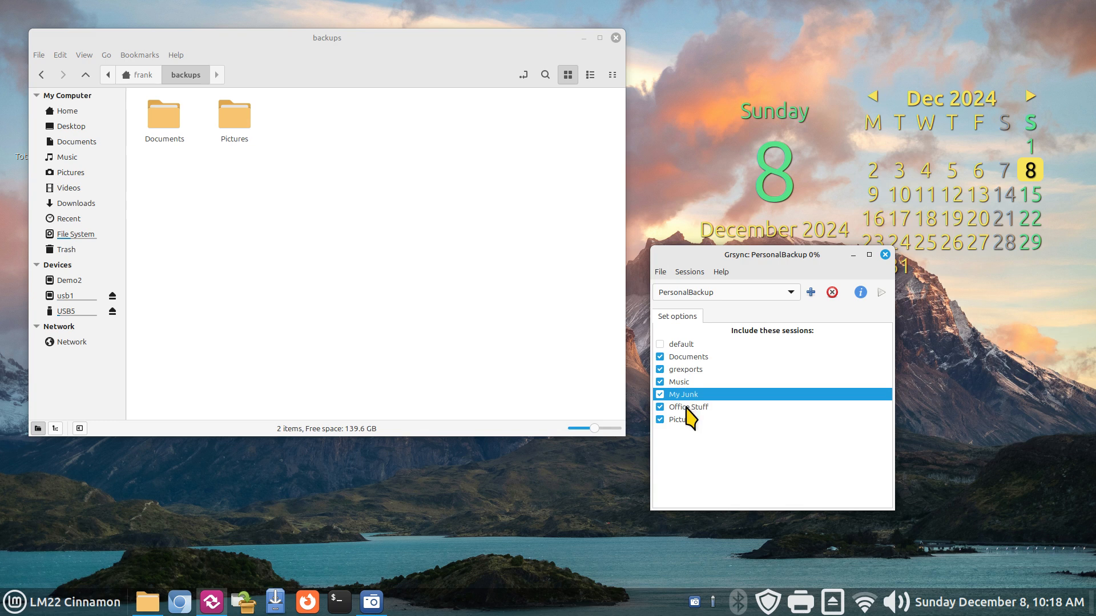
click(689, 407)
click(687, 420)
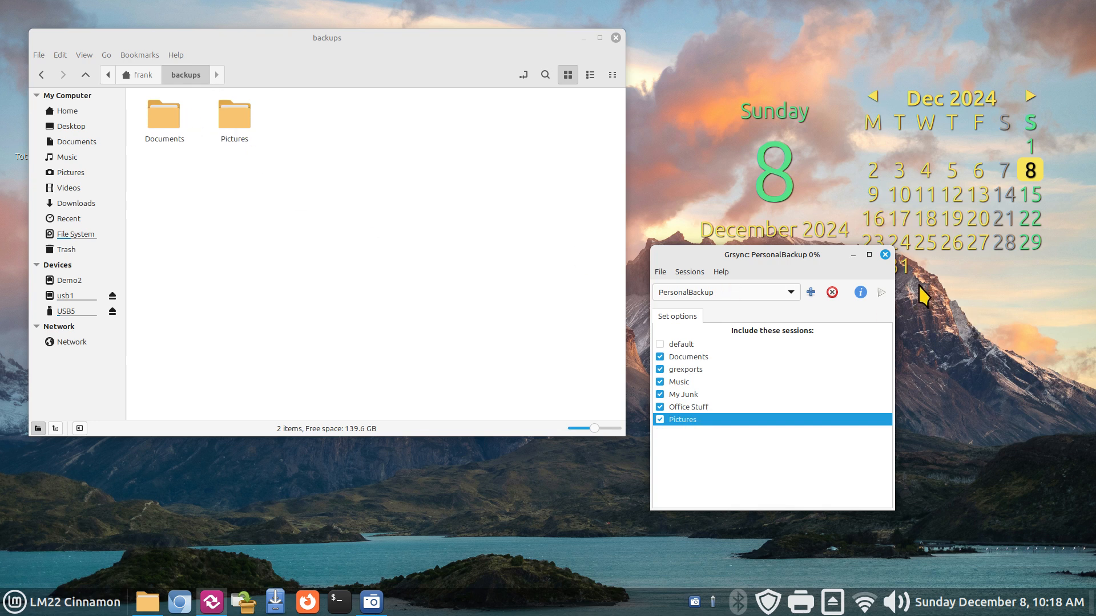
click(883, 292)
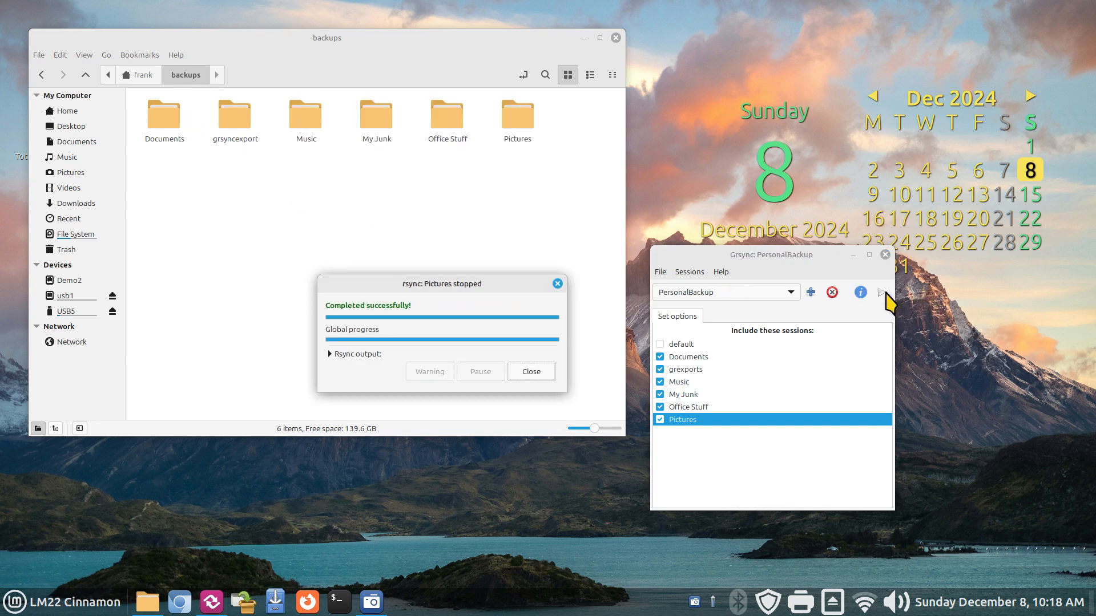
click(558, 285)
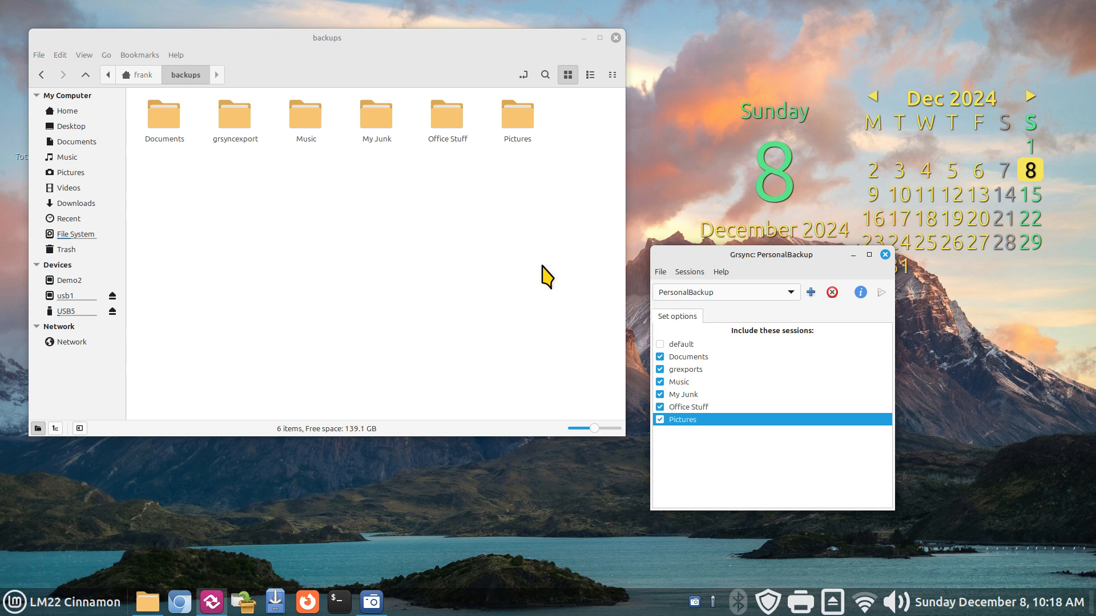
Step: Load the Documents session in Grsync and show the usb1 drive in the file manager beside it
click(711, 296)
click(708, 216)
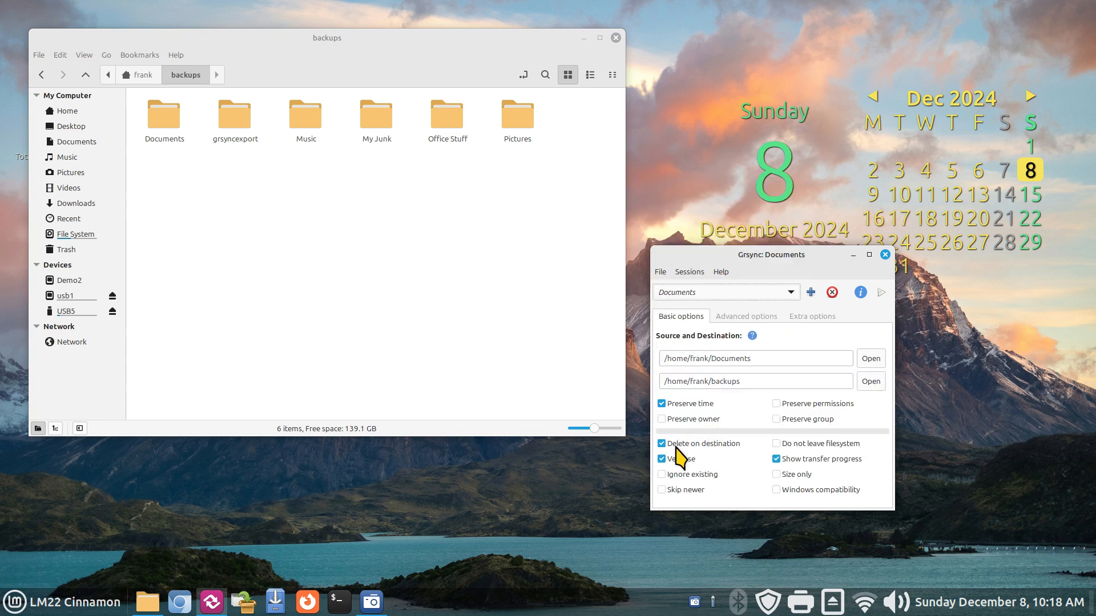
mouse_move(677, 449)
drag(737, 260, 740, 143)
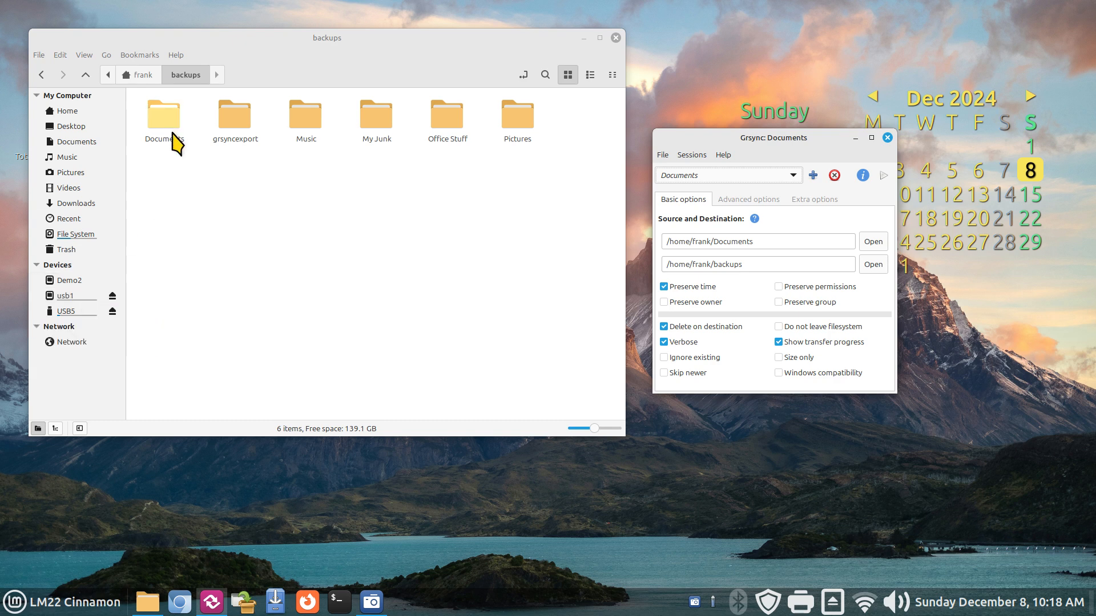
click(66, 296)
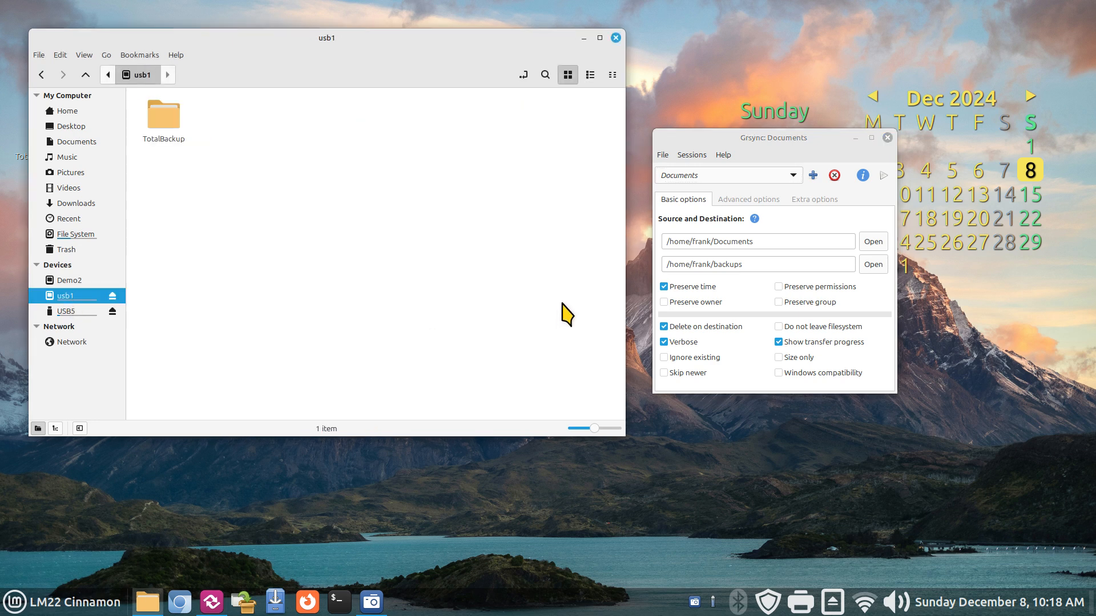
Step: Change the Documents session's destination to the usb1 drive
click(873, 265)
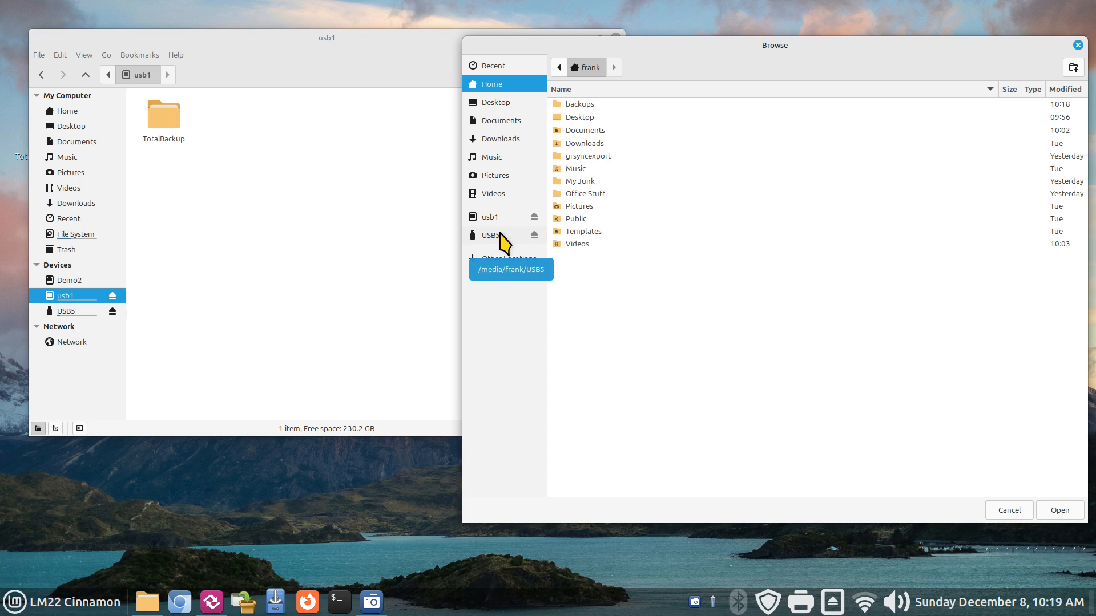
click(500, 220)
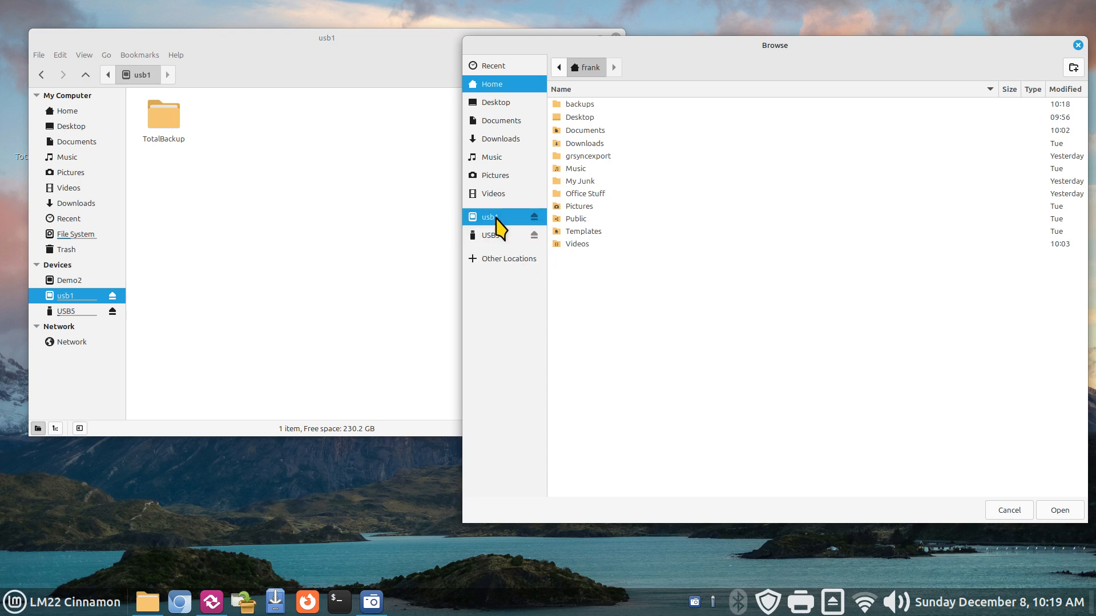
drag(805, 57, 733, 65)
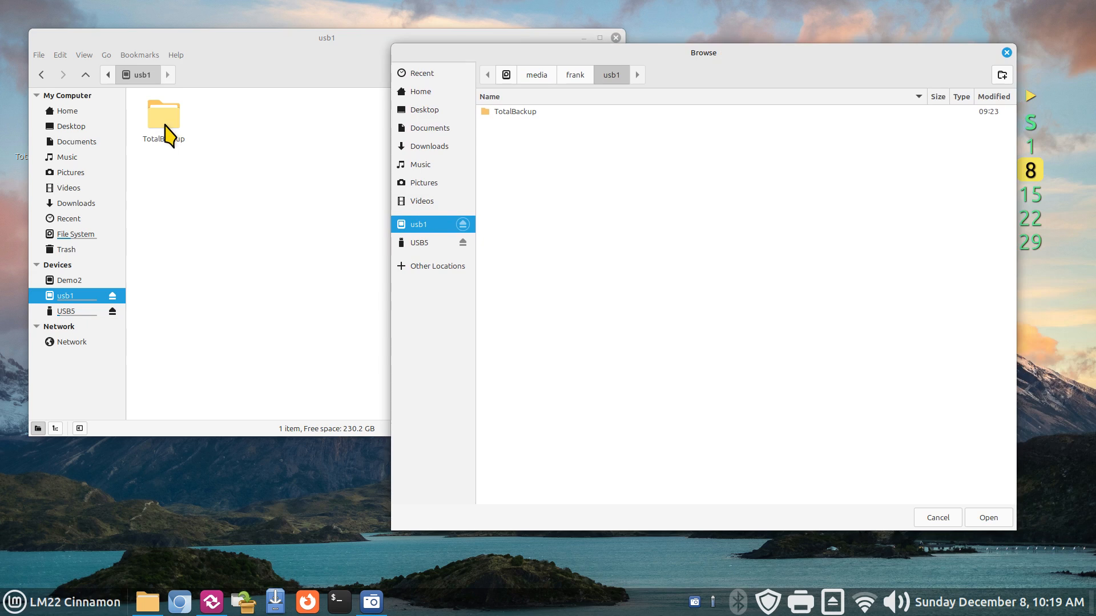
click(988, 517)
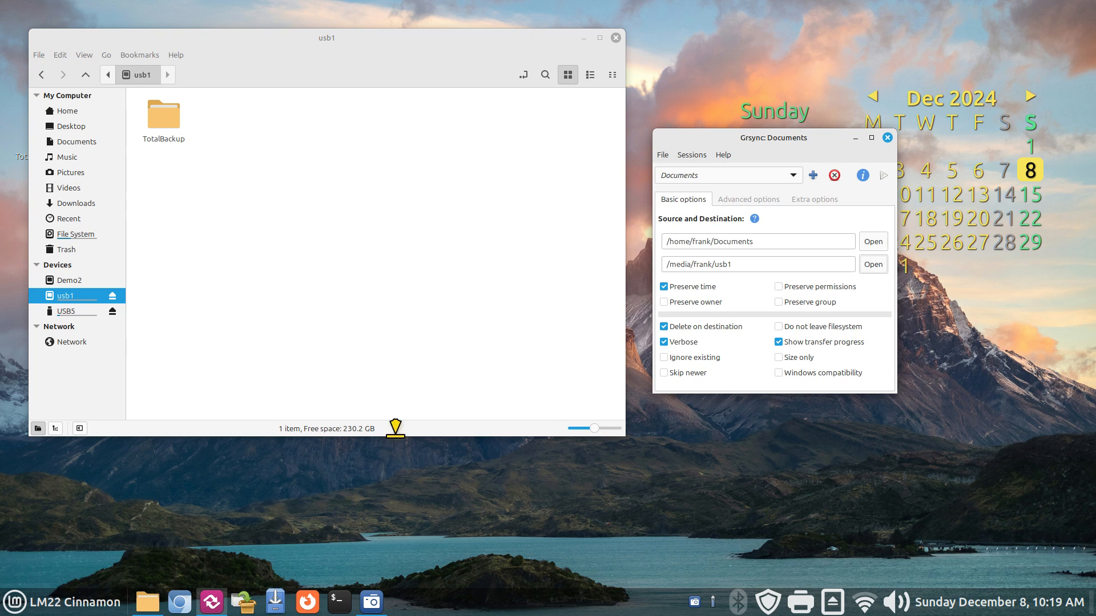
Step: Arrange two shortened file manager windows one above the other, the upper showing the home Documents folder and the lower showing usb1
click(397, 434)
drag(397, 434, 422, 269)
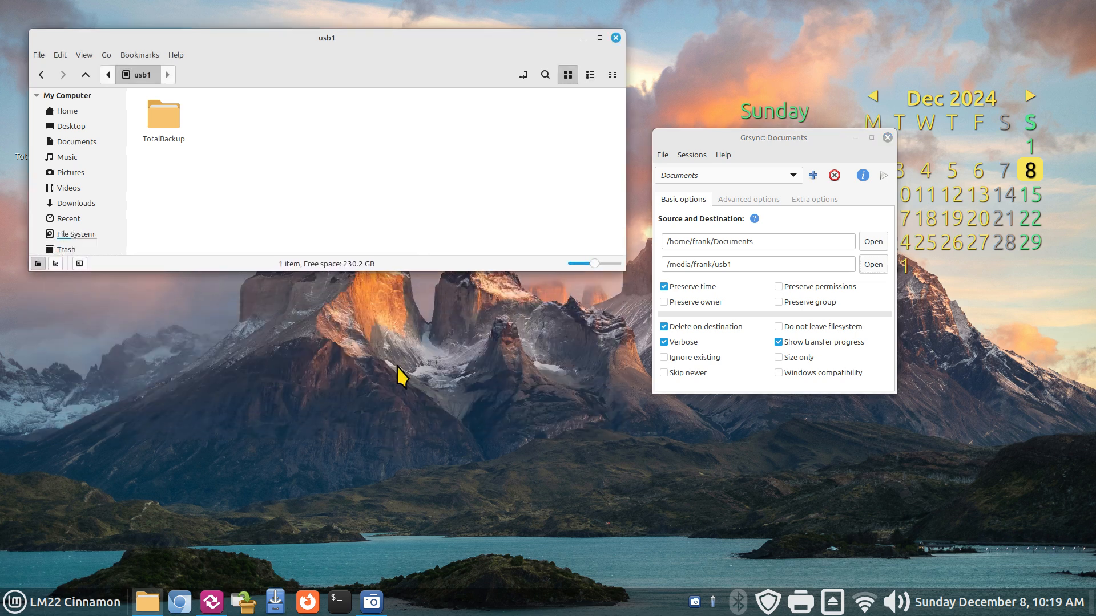
key(ctrl+n)
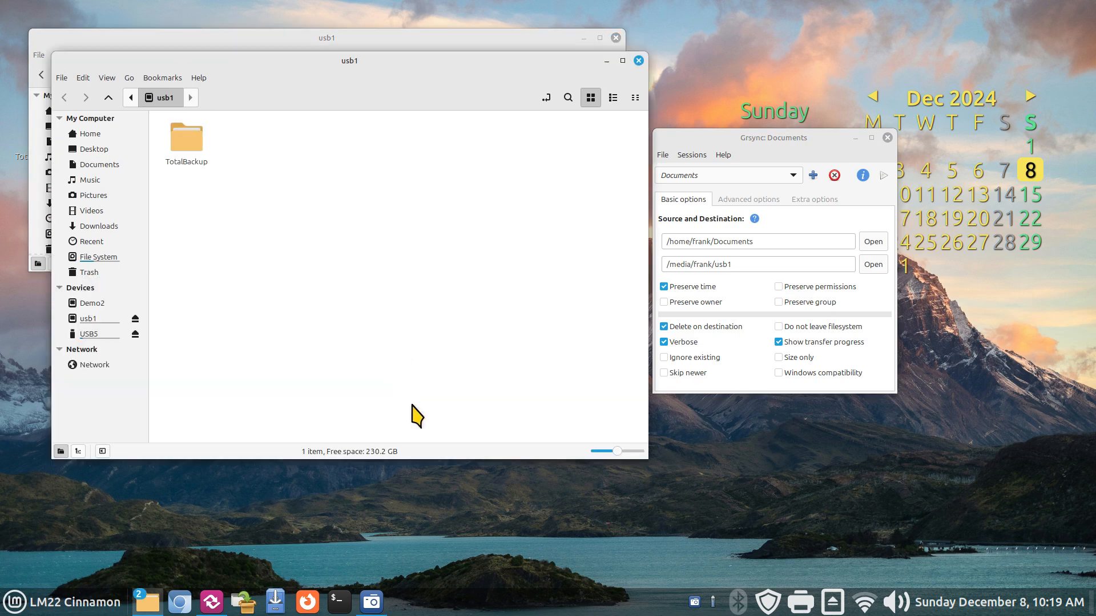
drag(443, 460, 480, 285)
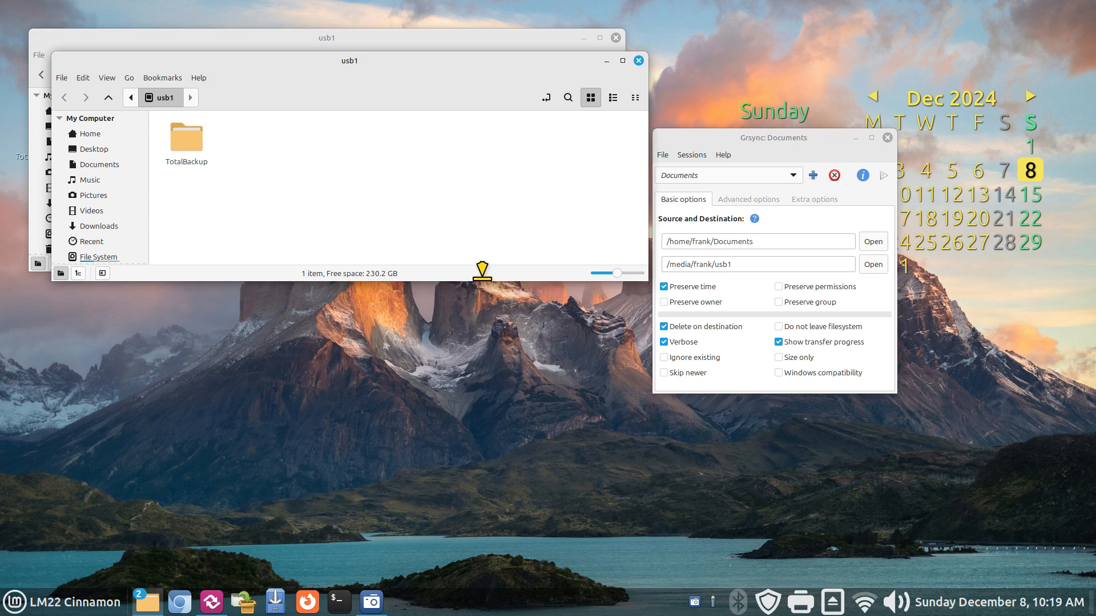
drag(451, 80, 422, 299)
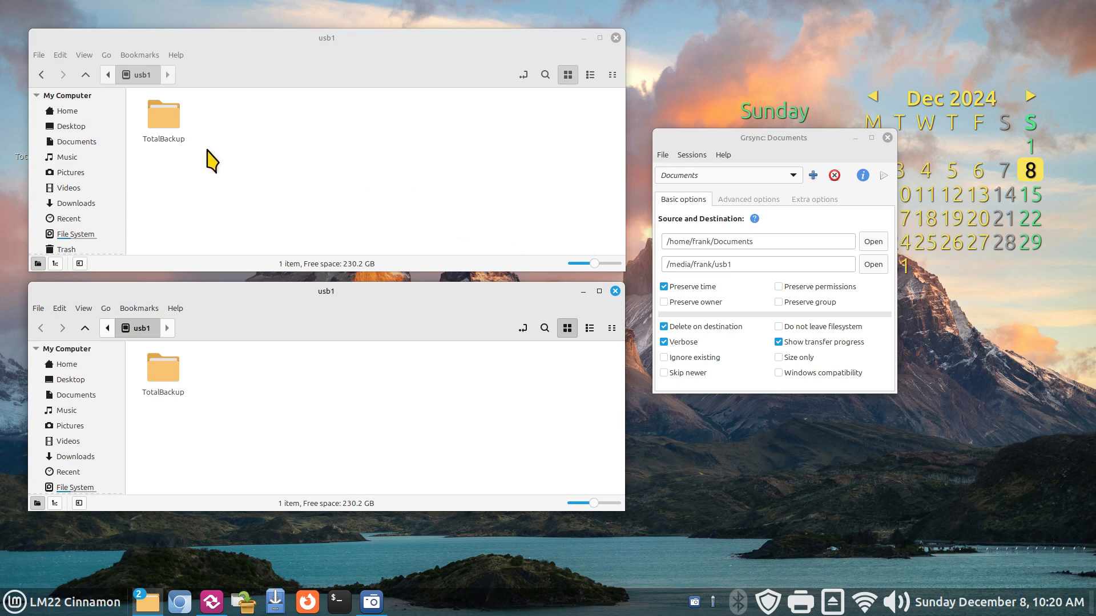
click(89, 142)
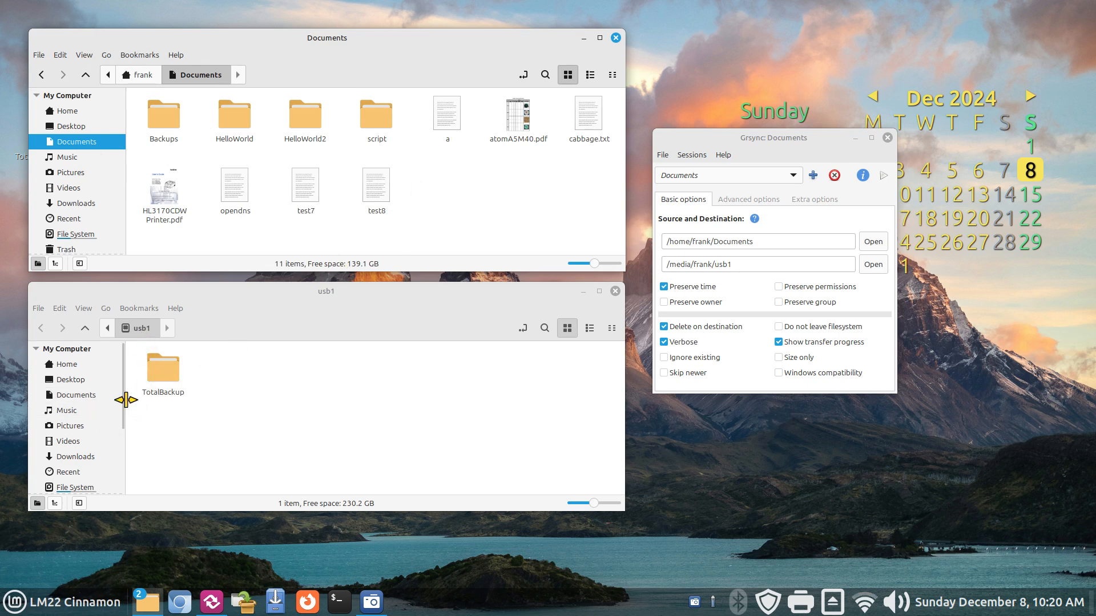
drag(127, 440, 122, 482)
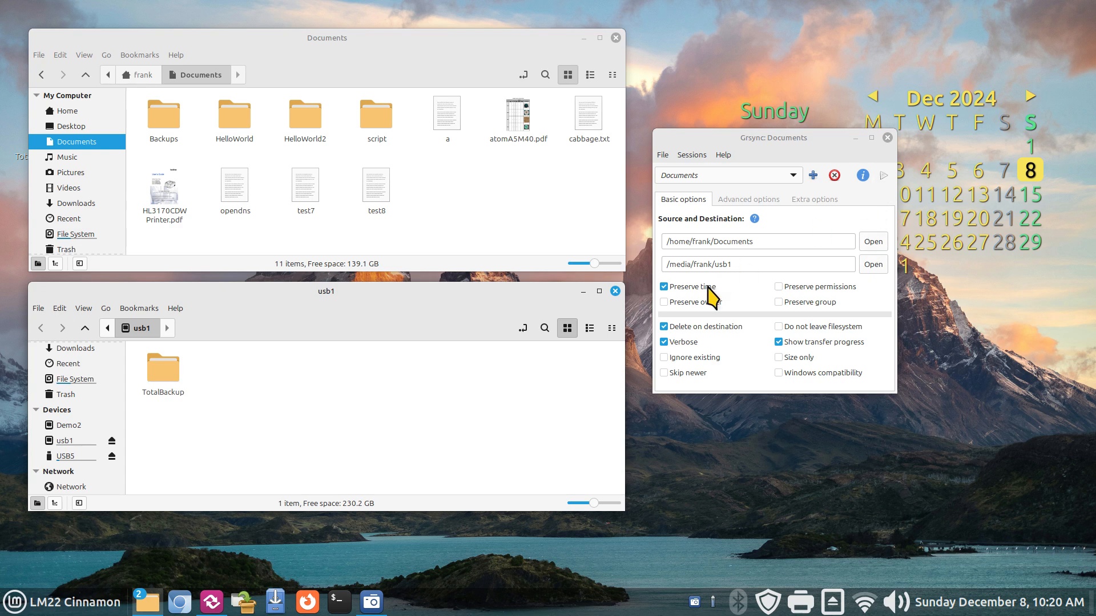
Step: Run the Documents session, dismiss the progress dialog, and show usb1's Documents folder below the original for comparison
click(884, 175)
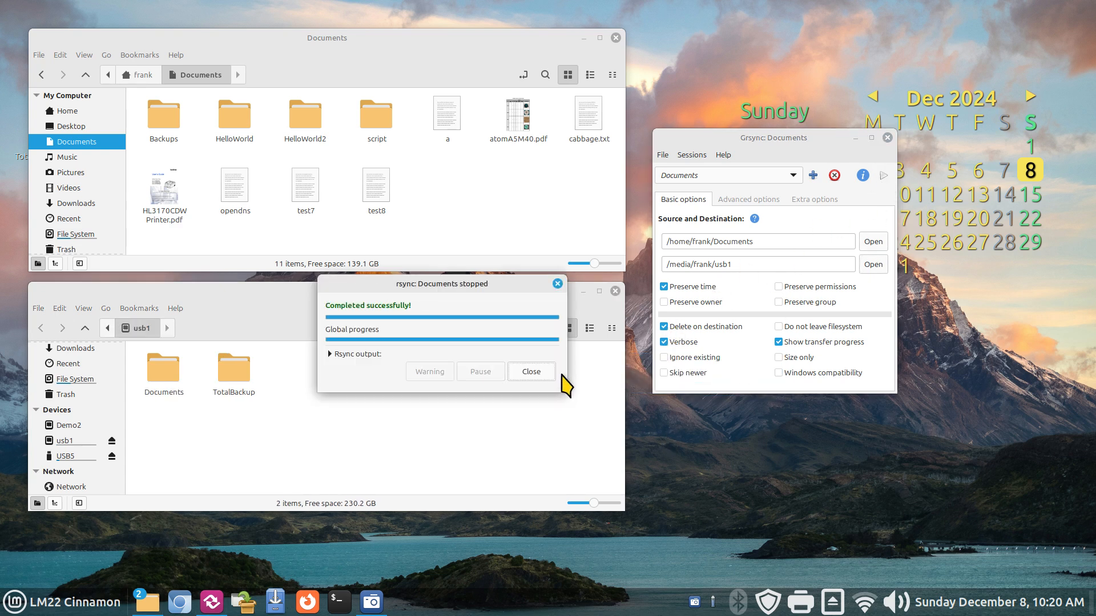
click(534, 372)
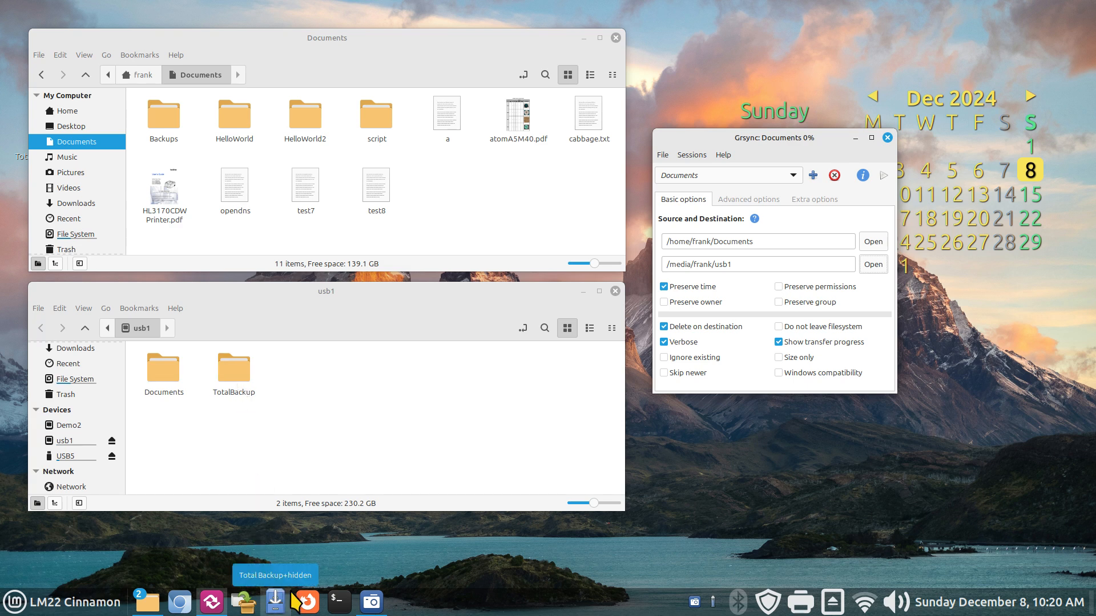
double_click(162, 375)
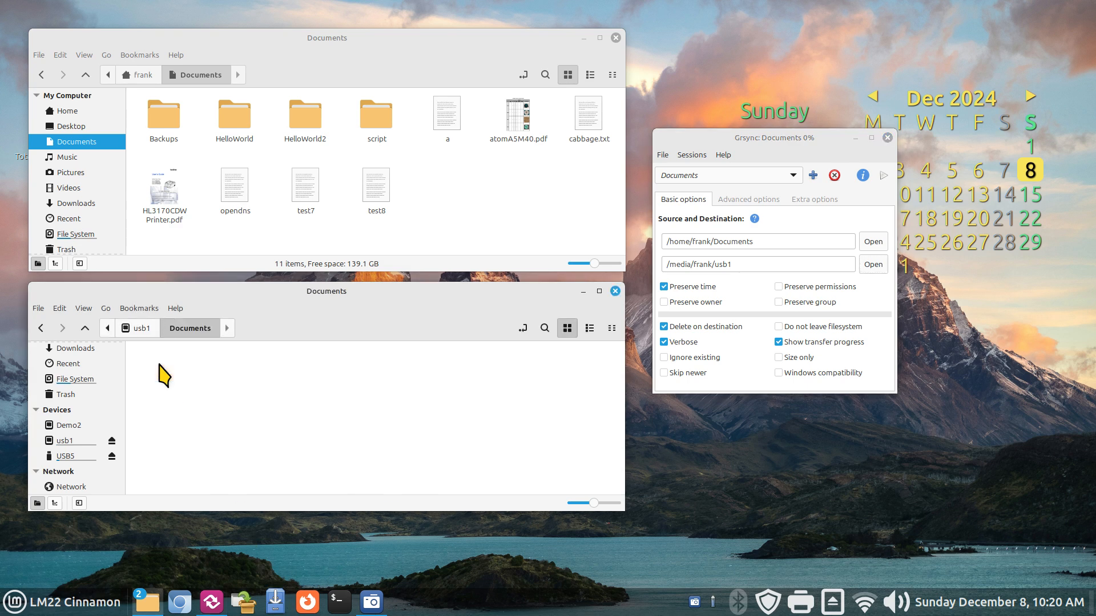
drag(376, 47, 378, 27)
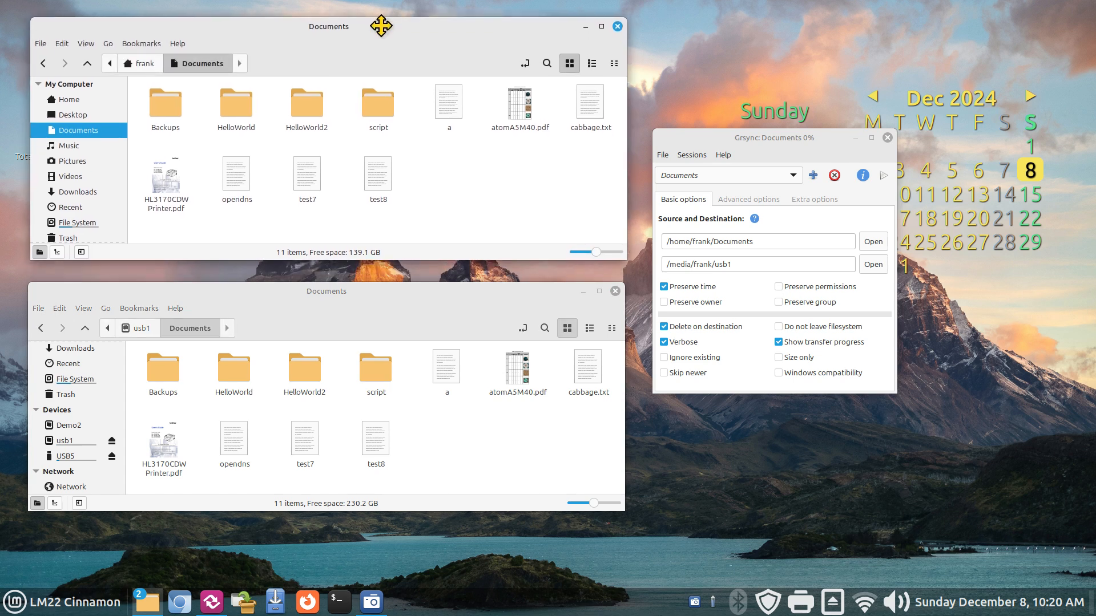
drag(375, 287, 373, 272)
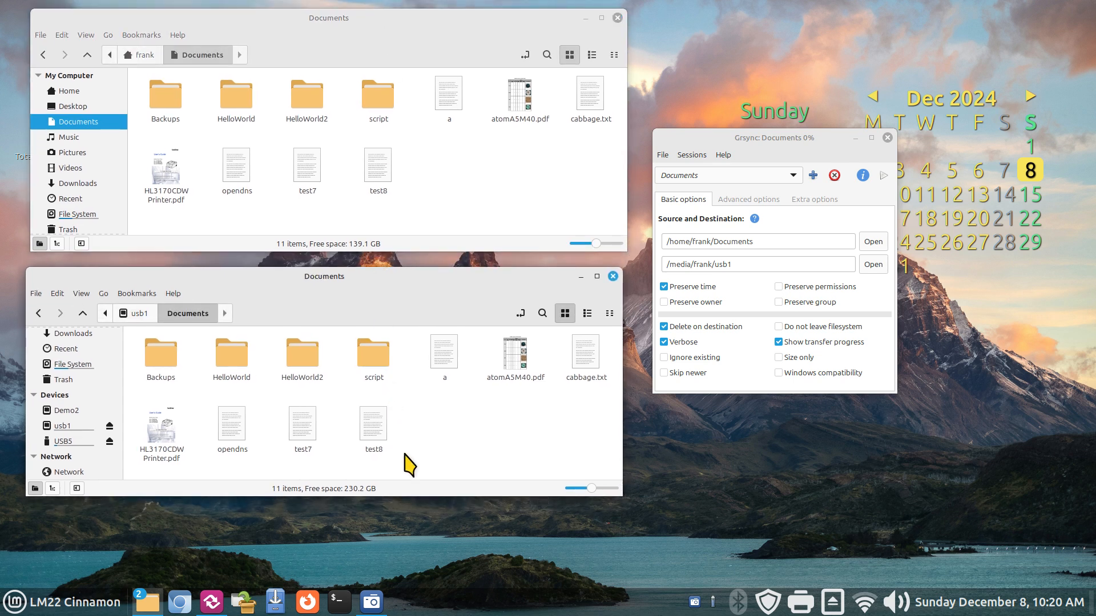
drag(421, 495, 421, 510)
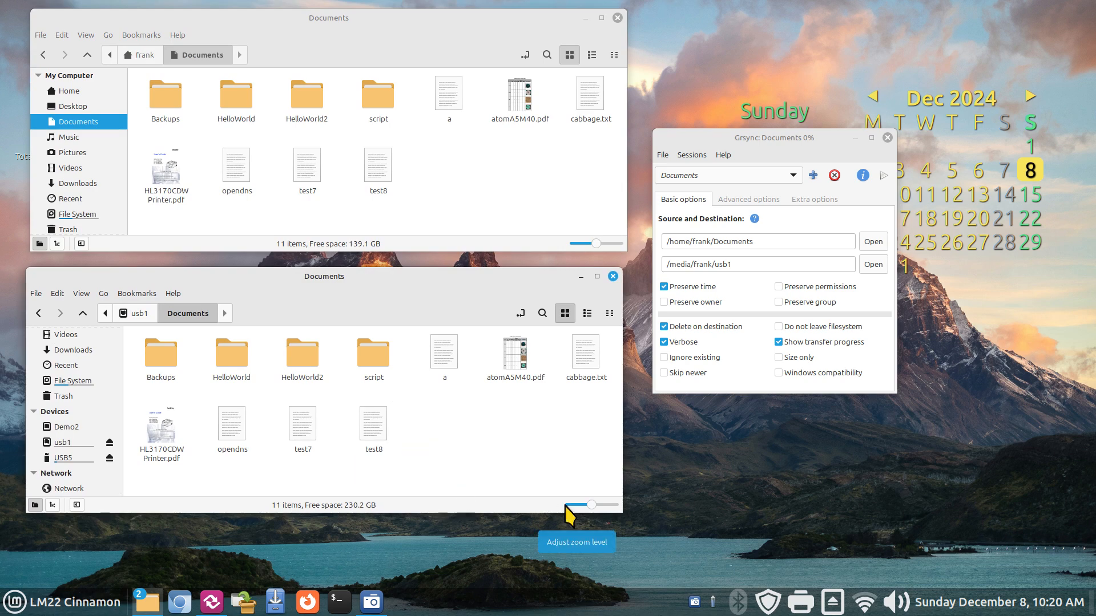
Step: Turn off Delete on destination for the Documents session and delete the HelloWorld2 folder from the home Documents folder
click(688, 329)
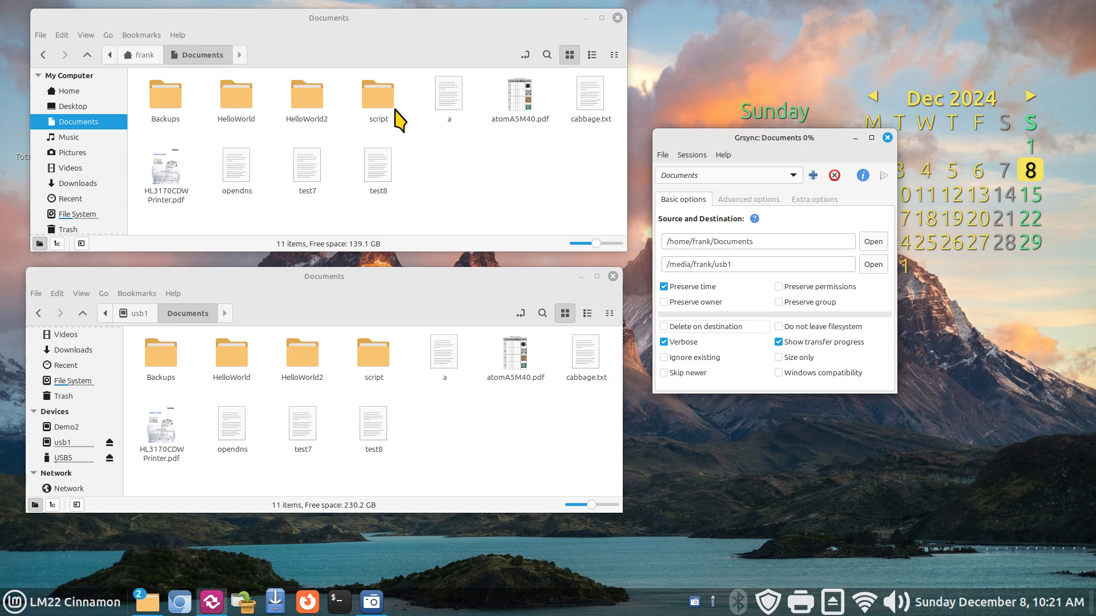
click(312, 117)
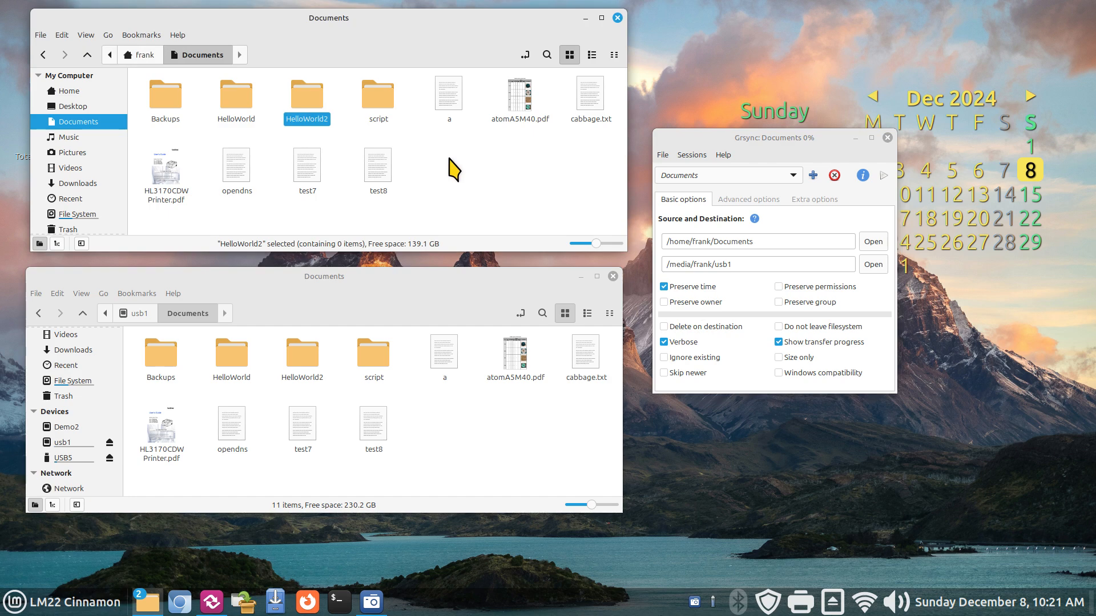
key(Delete)
Step: Create a folder named Hello6 in the home Documents folder
right_click(423, 150)
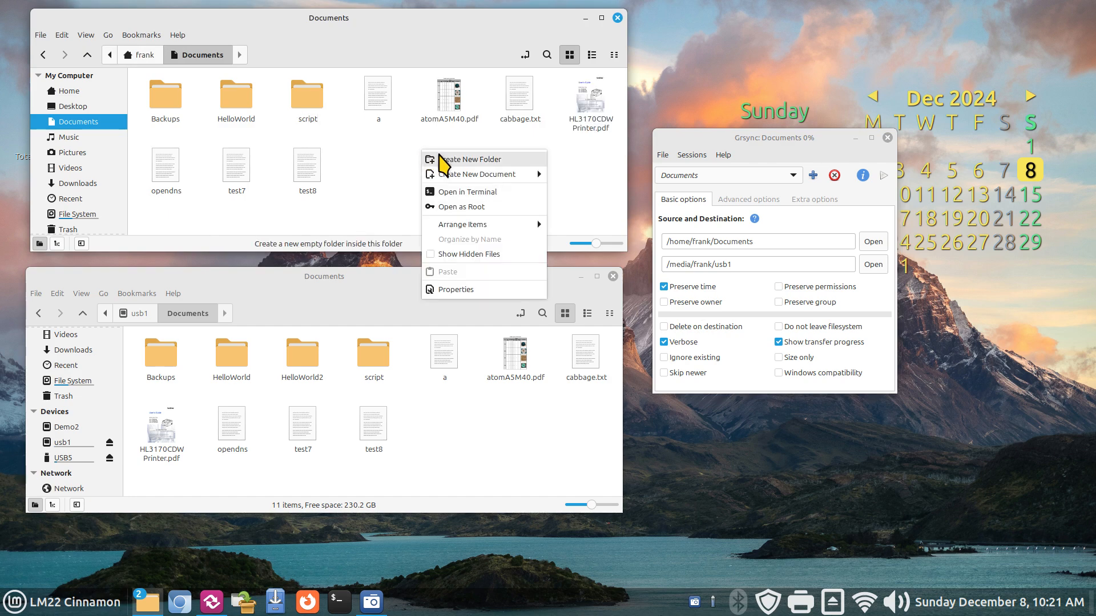
click(441, 159)
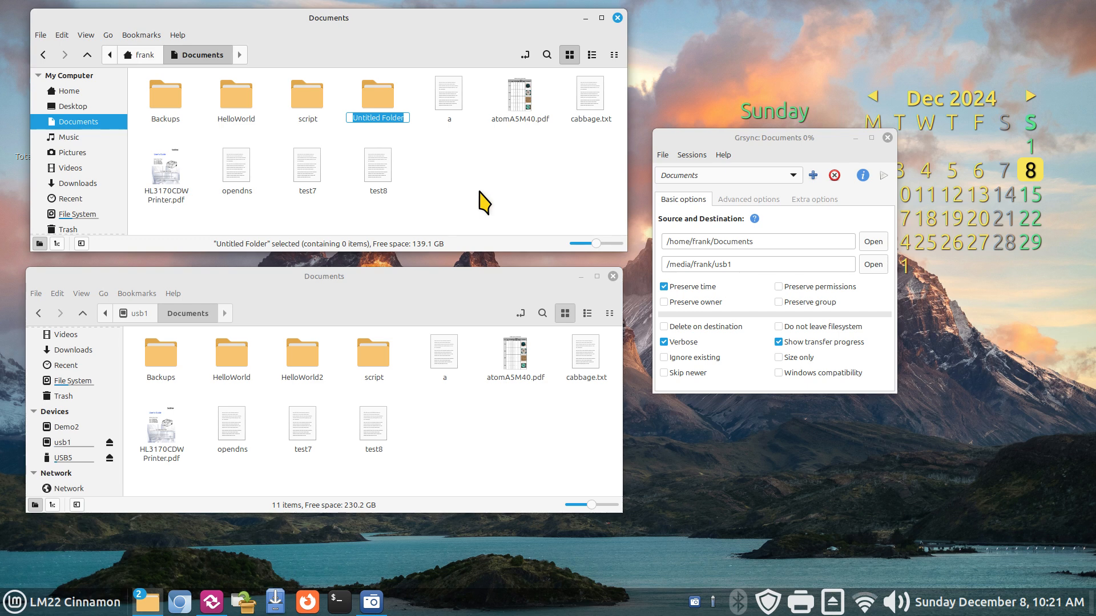
text(Hello6)
key(Return)
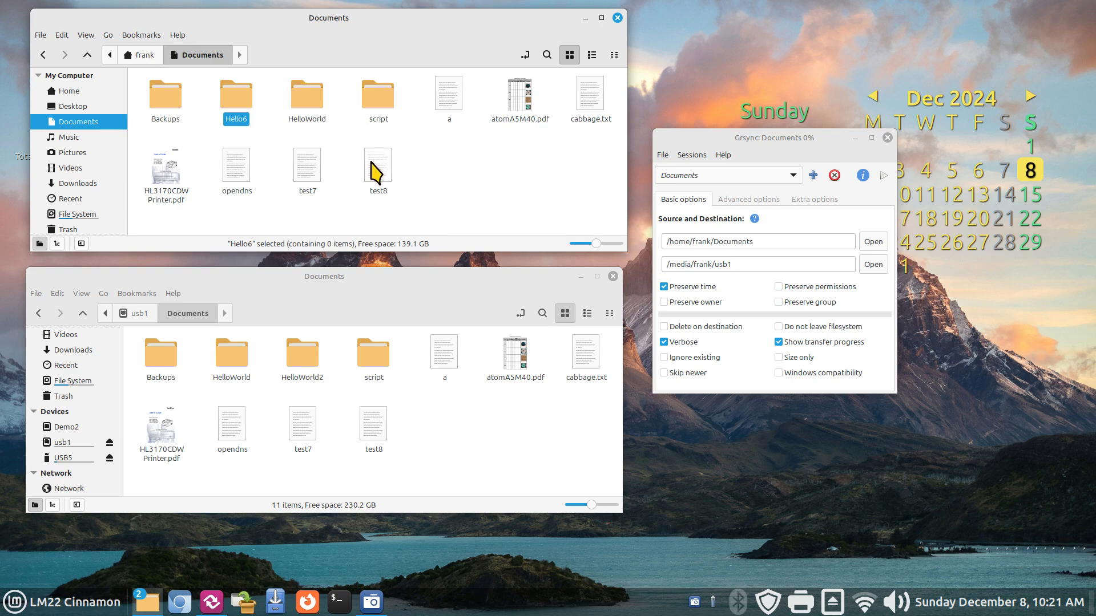
Step: Delete the test7 file from the home Documents folder, run the Documents session, and dismiss the progress dialog
click(317, 164)
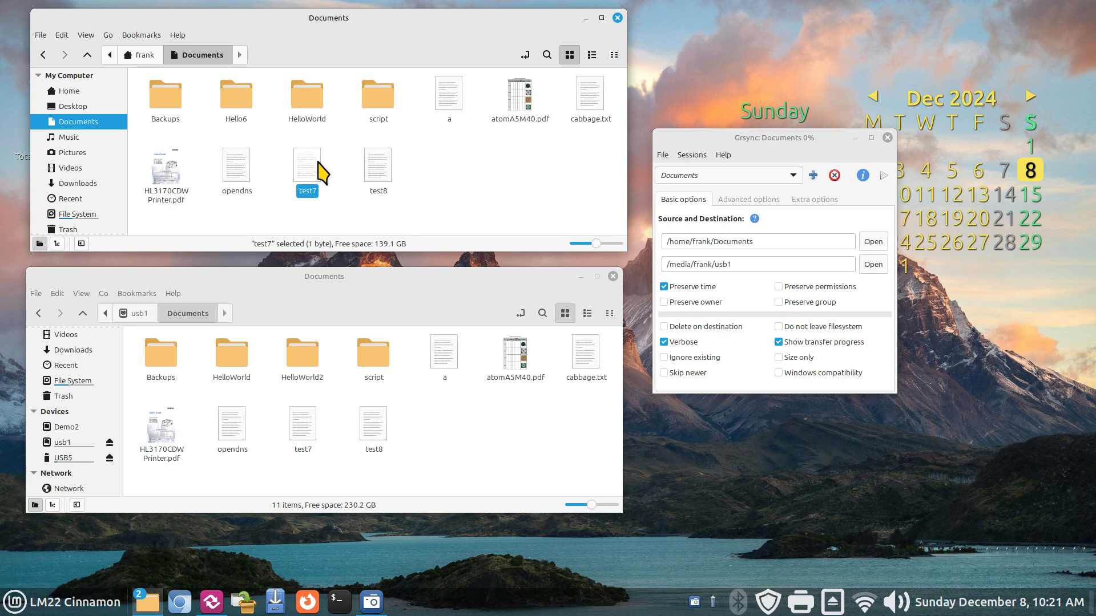
key(Delete)
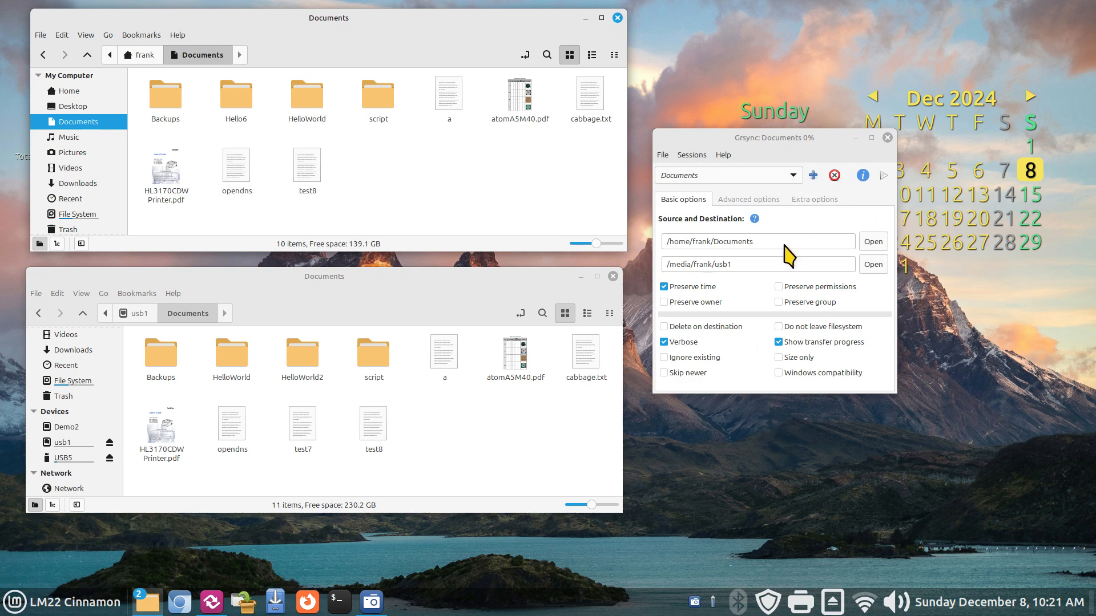
click(883, 177)
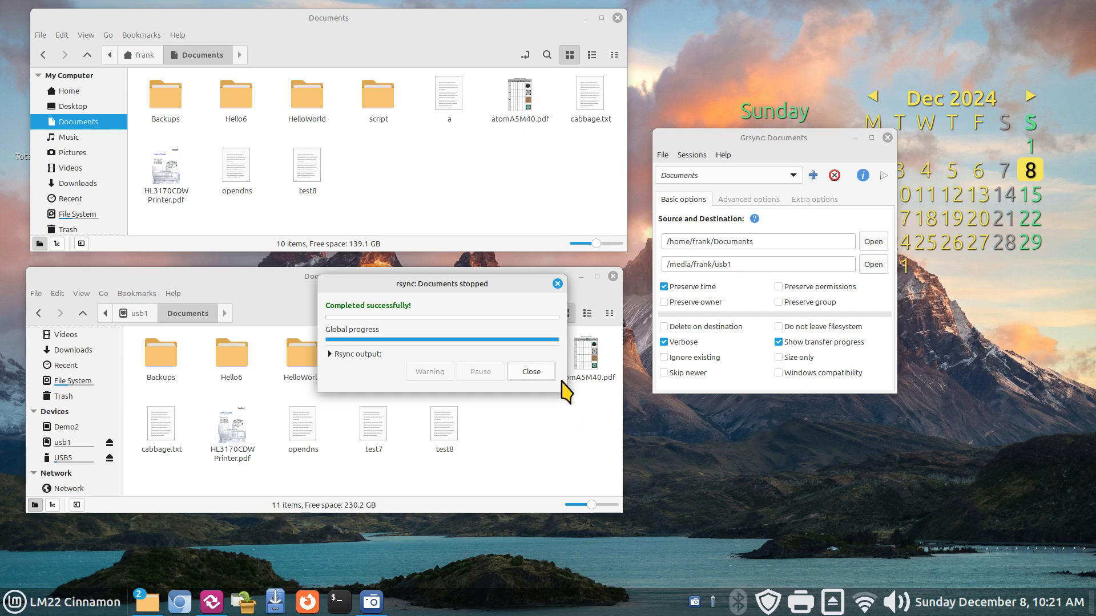
click(554, 285)
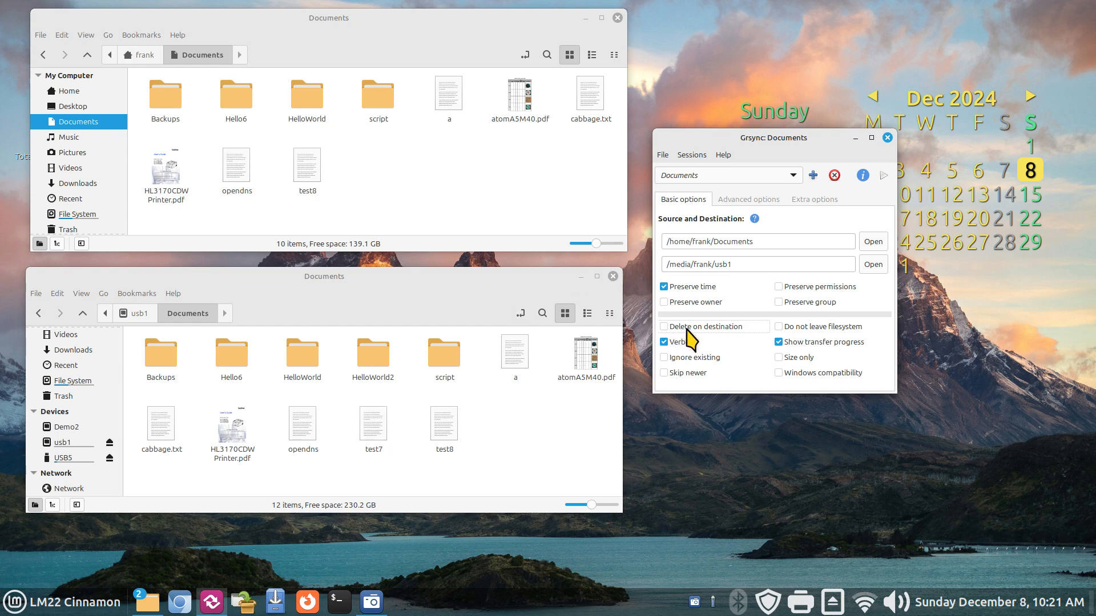
Step: Turn on Delete on destination, run the Documents session again, and close the progress dialog
mouse_move(687, 328)
click(340, 19)
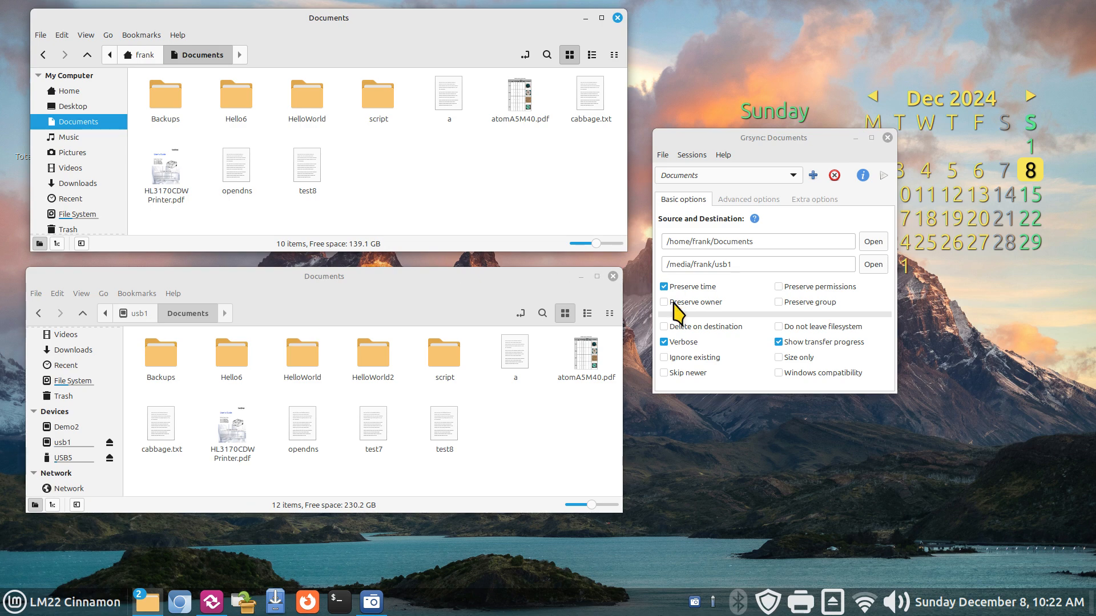
click(672, 328)
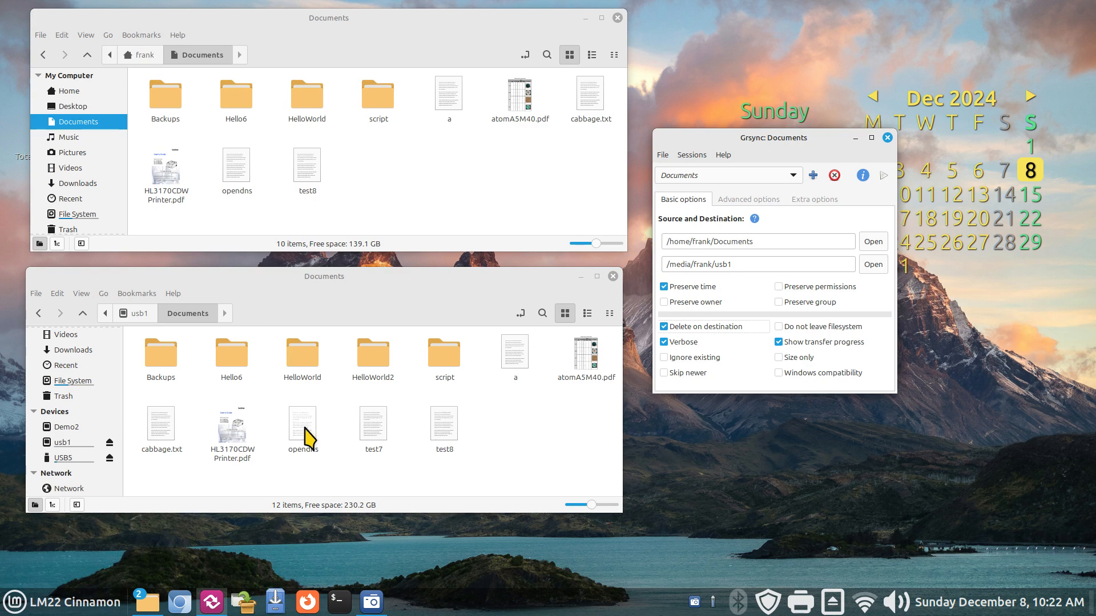
click(883, 177)
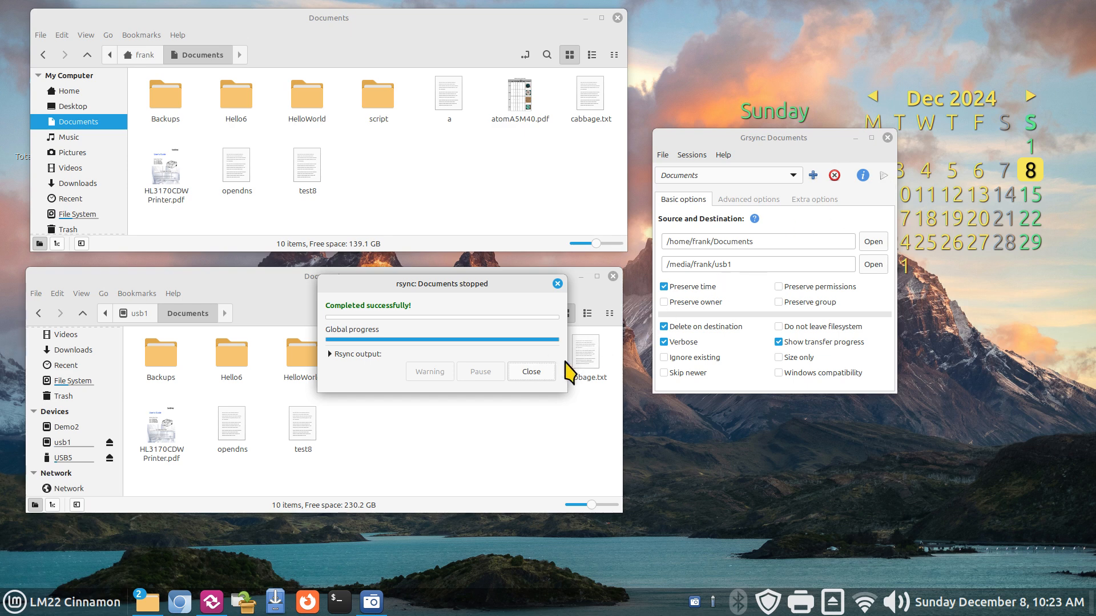
click(546, 372)
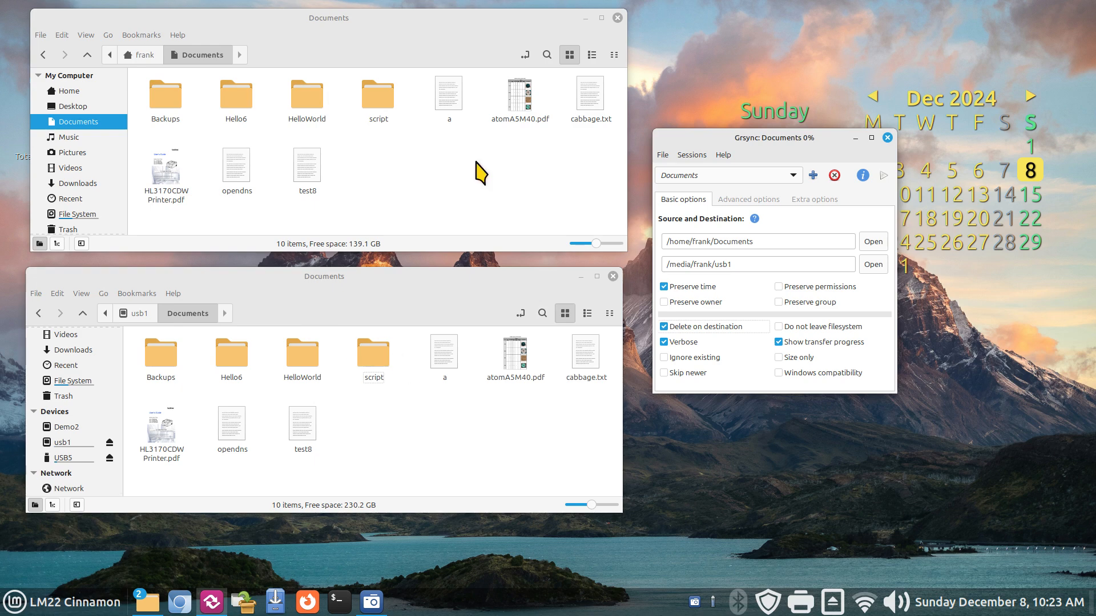
Step: Add the line HelloWorld to the test8 file in the home Documents folder, save and close it, and reopen it to check
double_click(306, 175)
drag(211, 41, 317, 164)
text(HelloWorld)
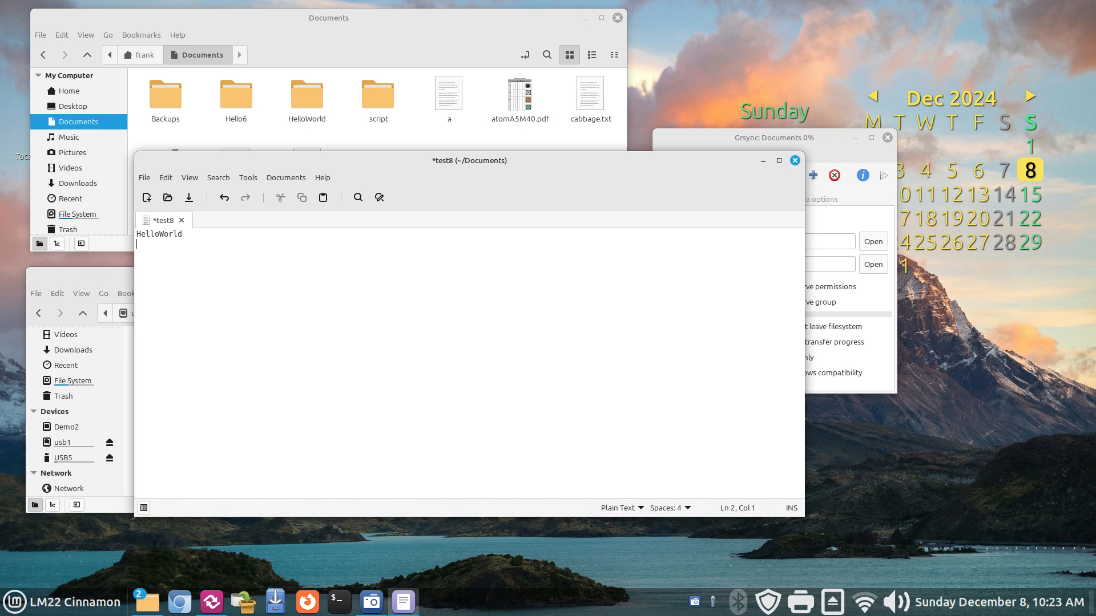
click(187, 198)
click(795, 161)
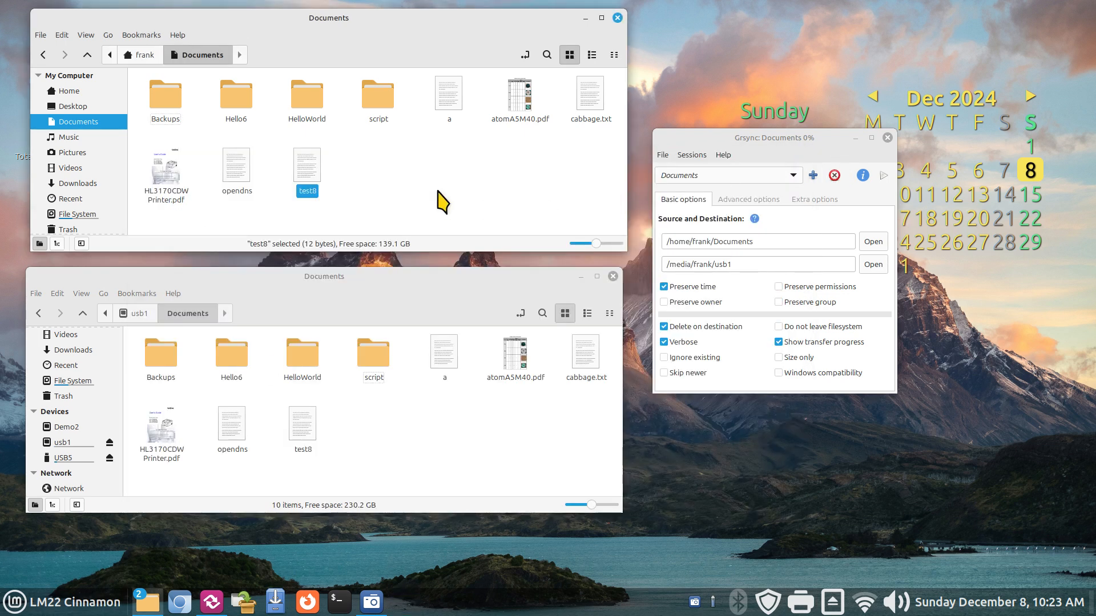
double_click(307, 170)
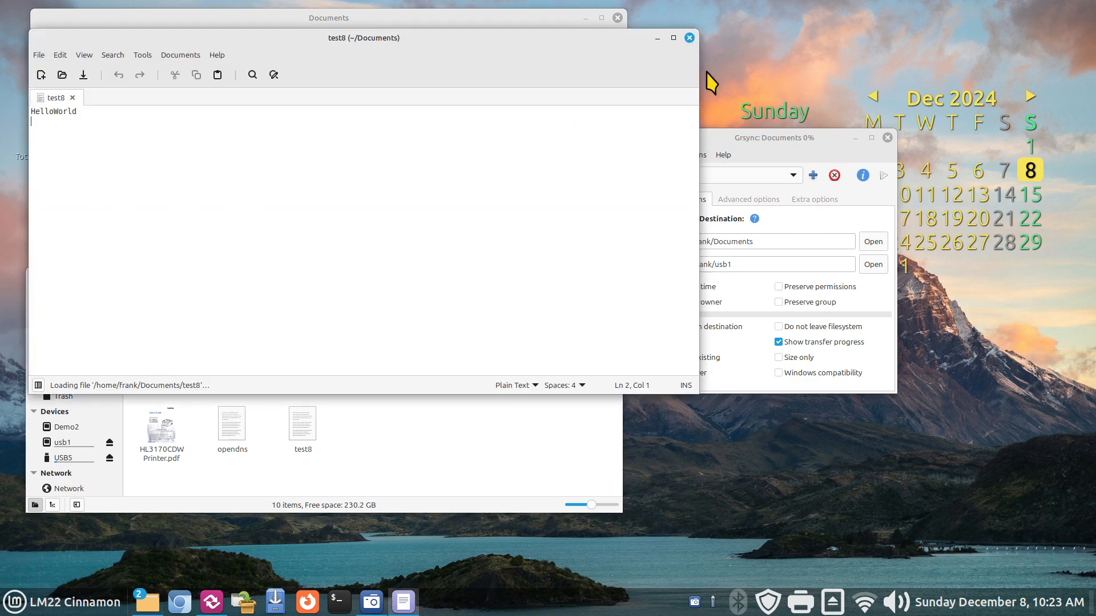
Step: Close the home copy of test8 and check the contents of the test8 copy in the usb1 Documents folder
click(690, 38)
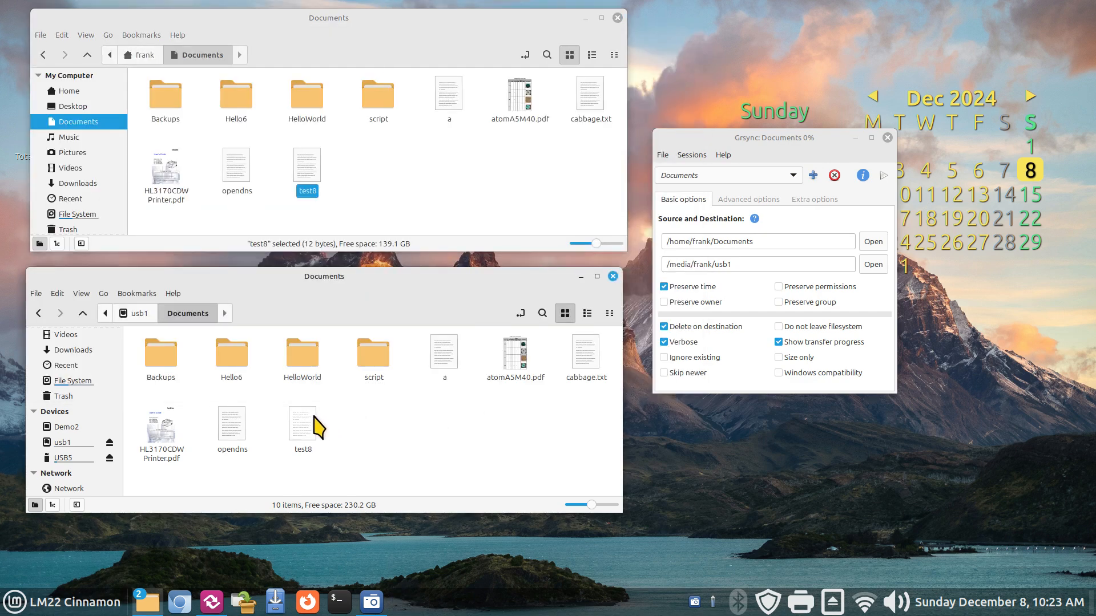
double_click(308, 425)
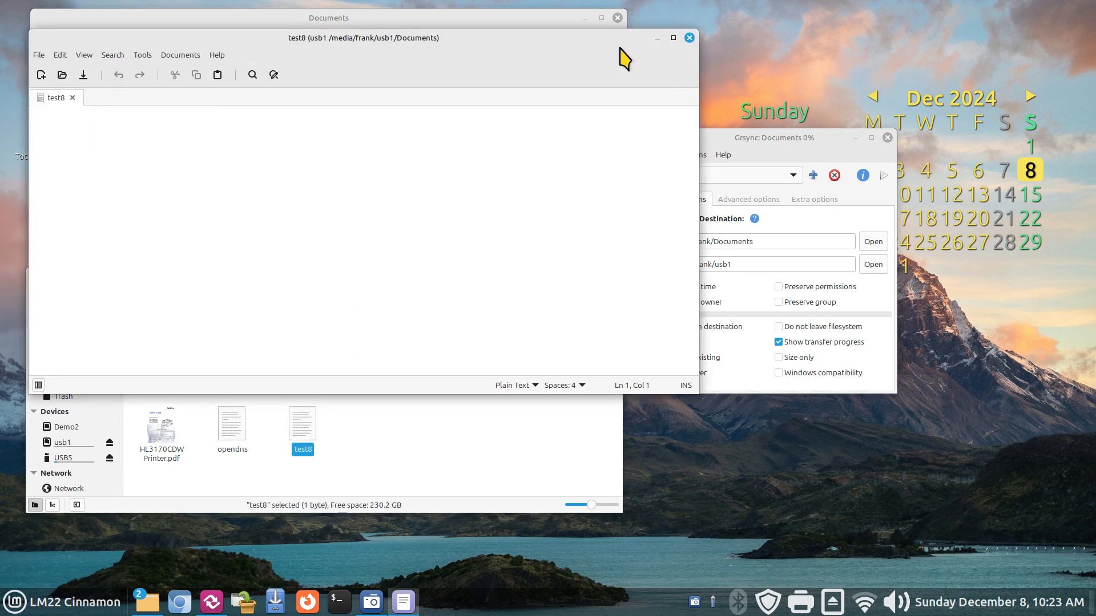
click(690, 38)
click(537, 463)
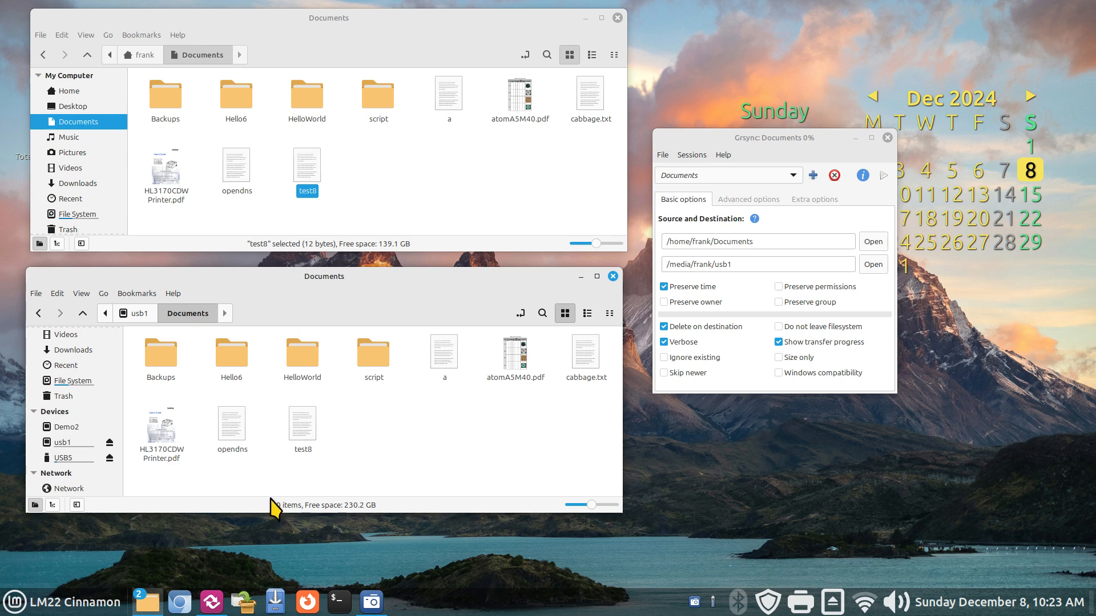
Step: Run the Documents session again, dismiss its progress dialog, and check the test8 copy in the usb1 Documents folder
click(884, 175)
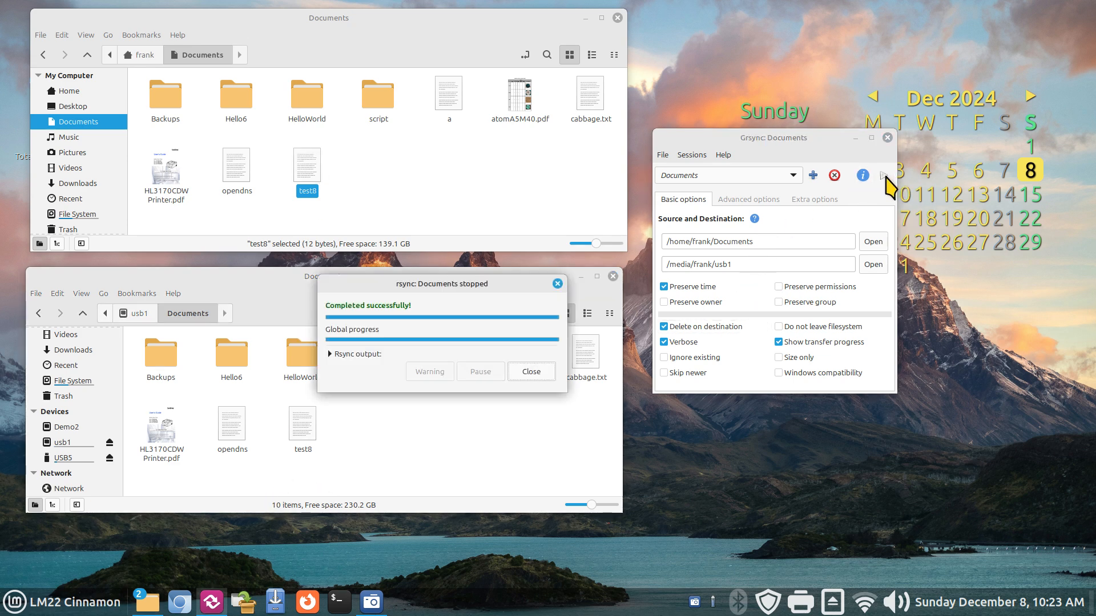
drag(468, 284, 815, 217)
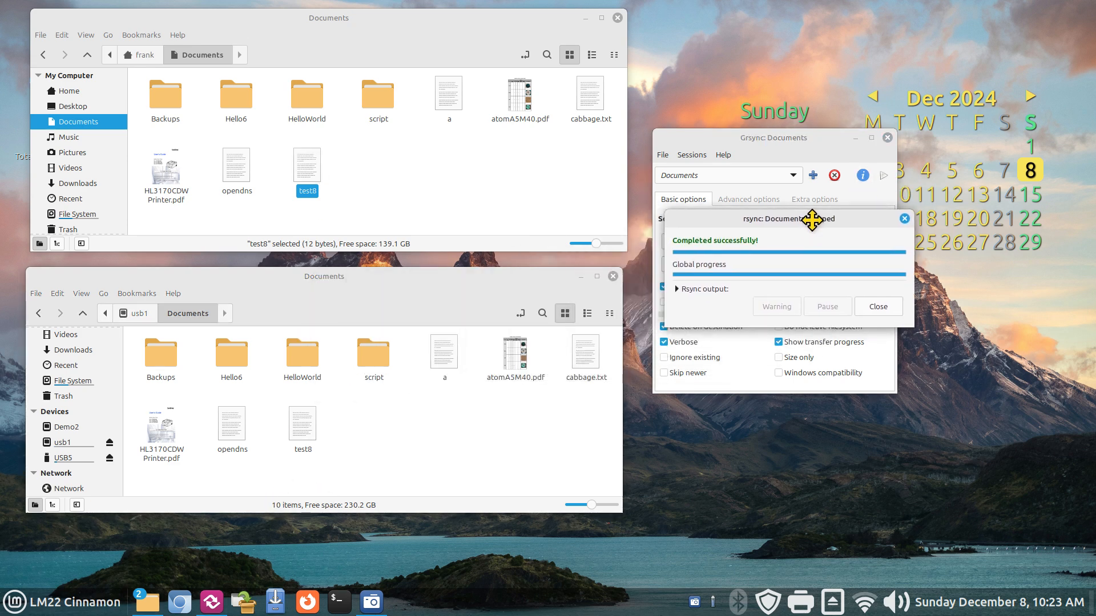
click(878, 307)
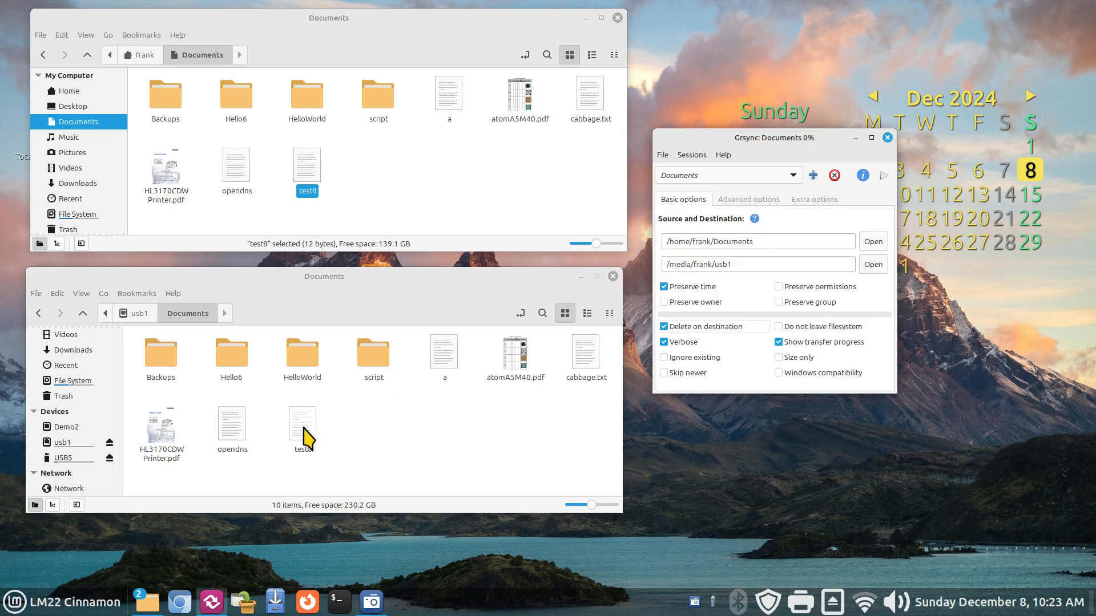
double_click(303, 425)
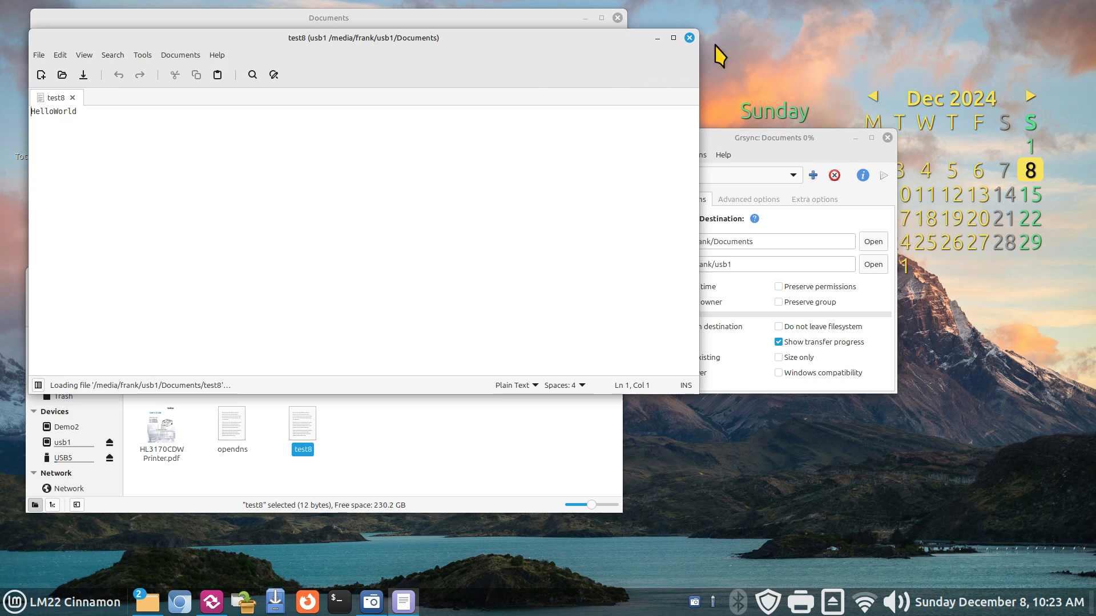
click(689, 38)
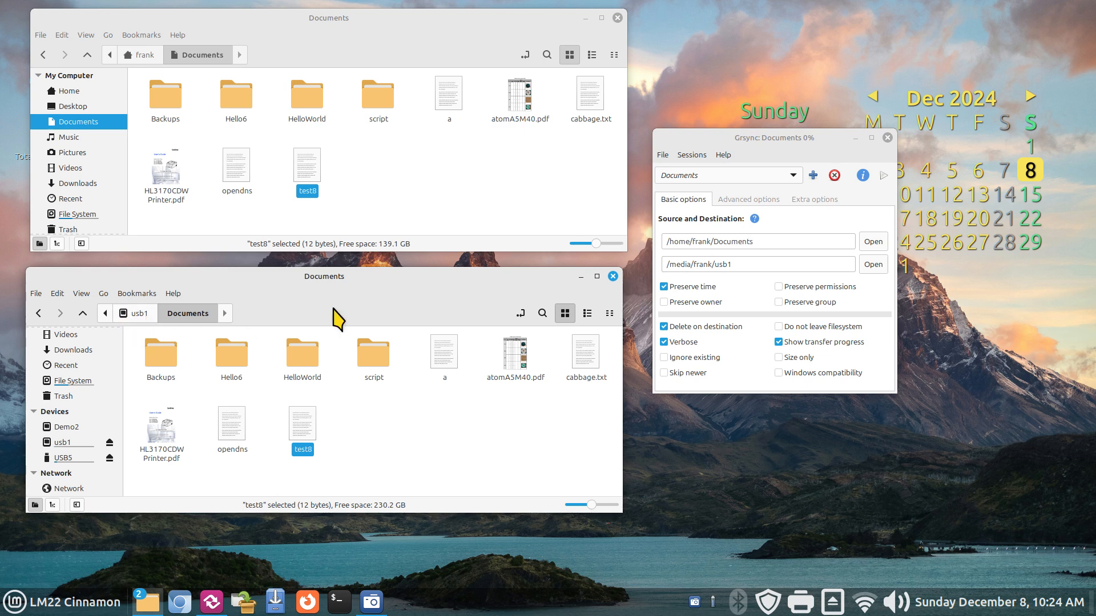
Step: Close the usb1 window and examine the rsync command in the mainallusb5 script in Documents/script, closing both windows when done
click(613, 276)
drag(571, 17, 556, 75)
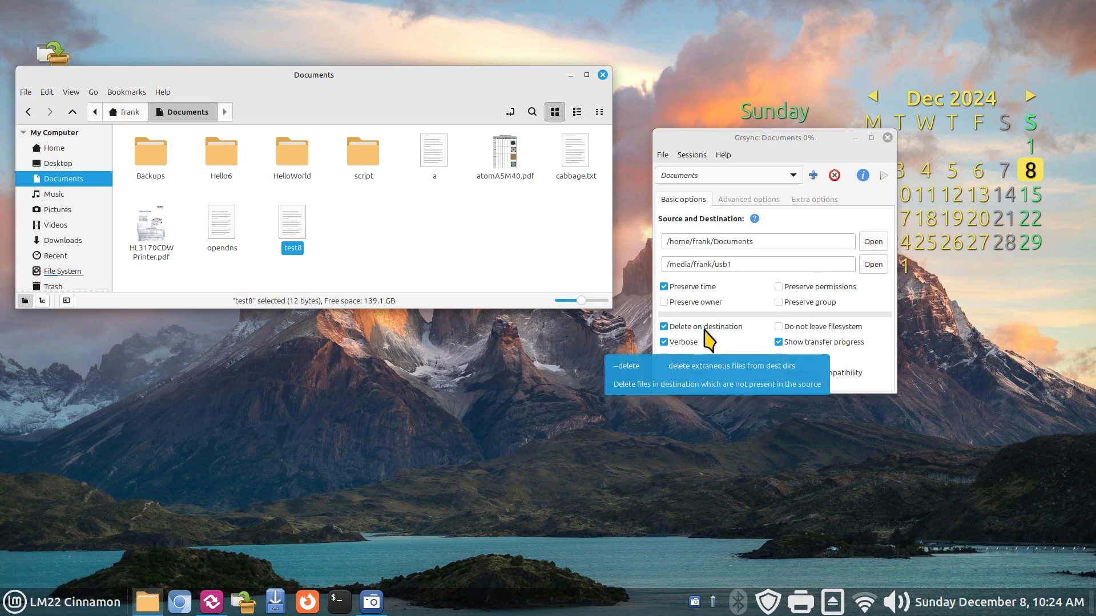
double_click(354, 151)
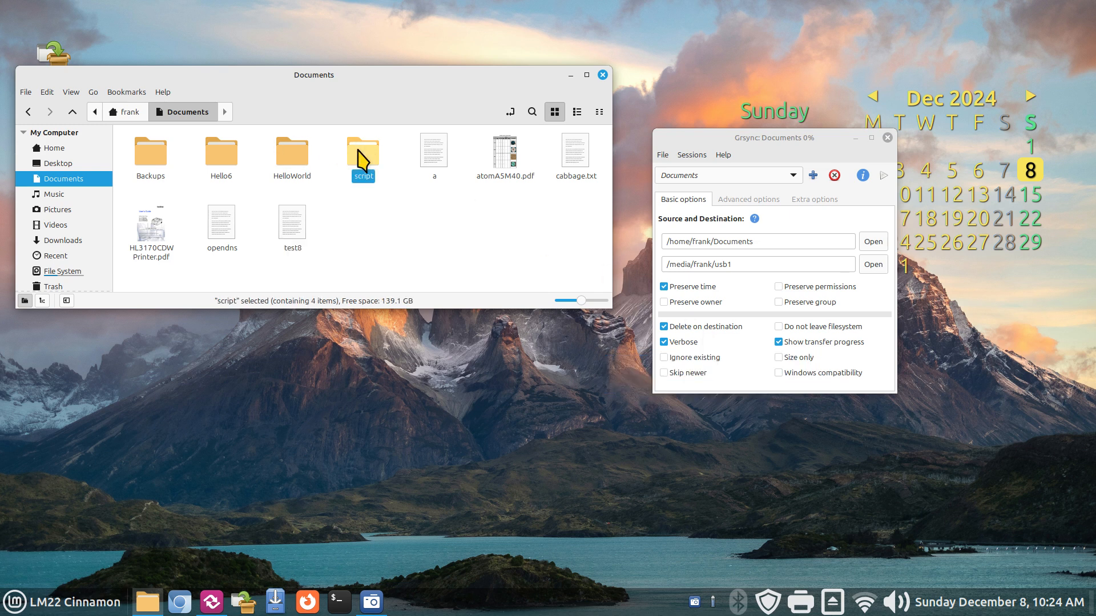
double_click(222, 153)
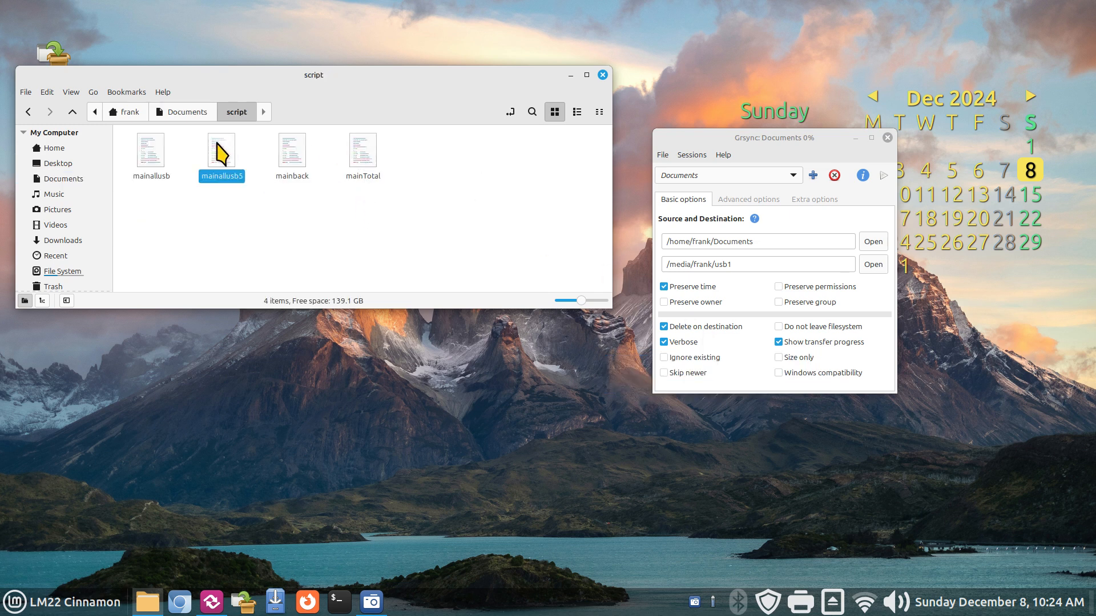
click(279, 234)
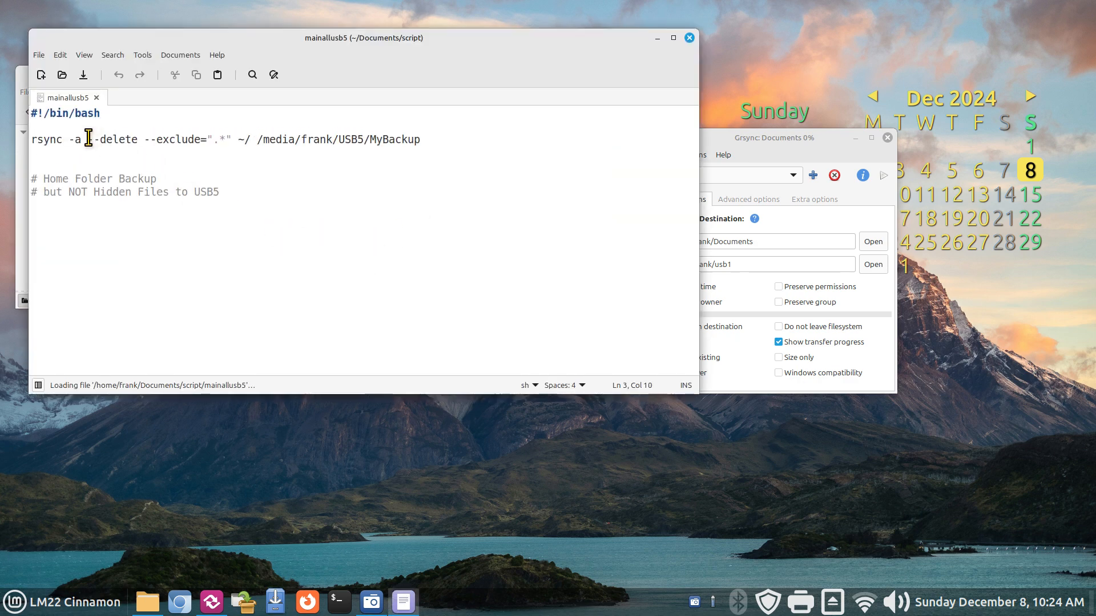
drag(89, 139, 135, 140)
drag(62, 140, 25, 141)
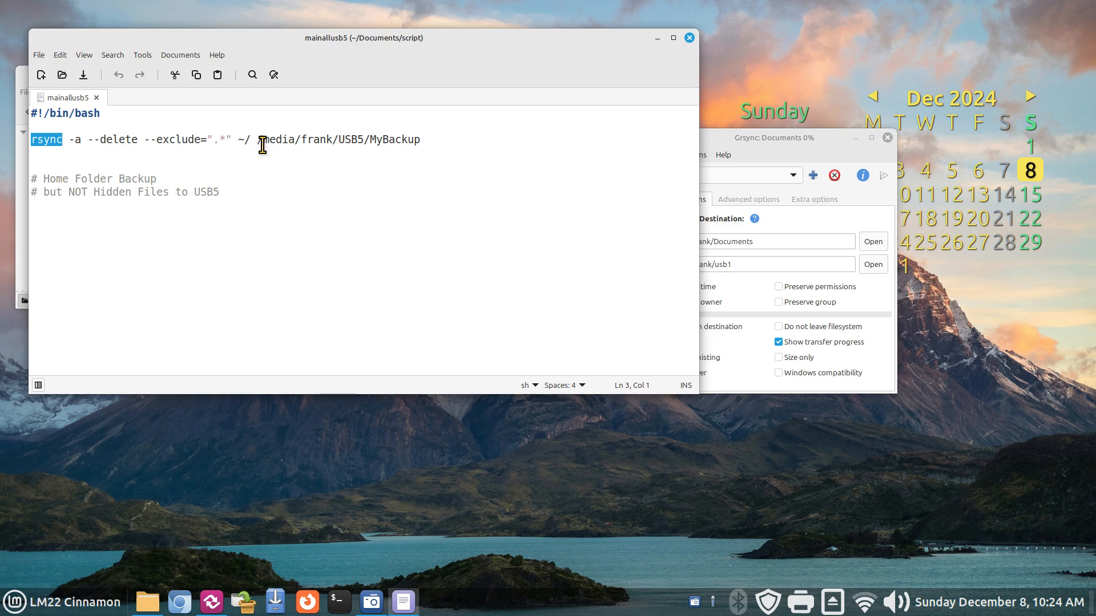
click(690, 38)
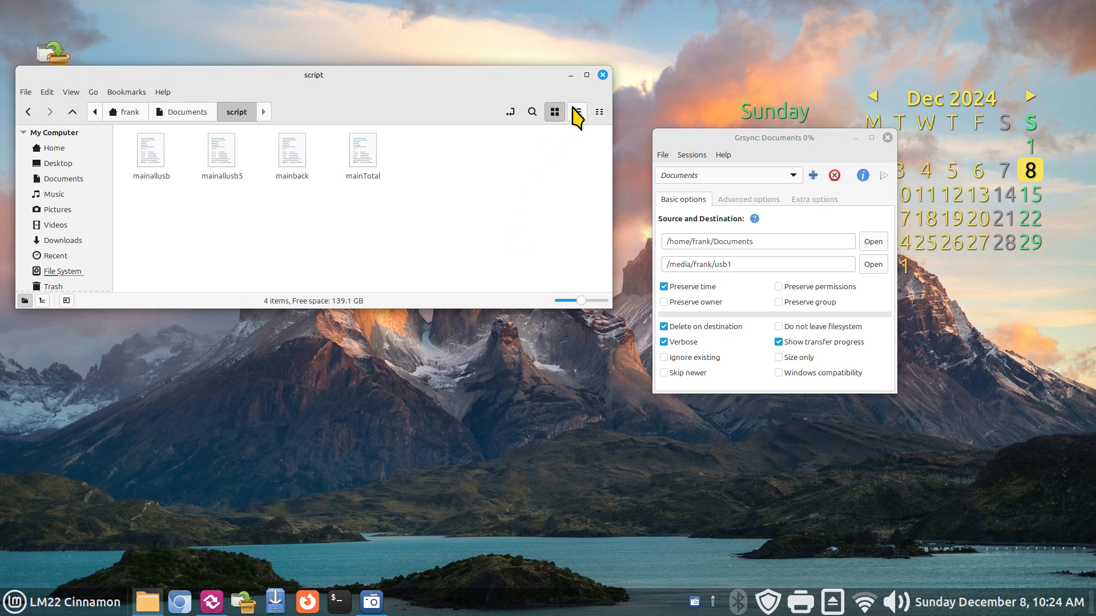
click(603, 75)
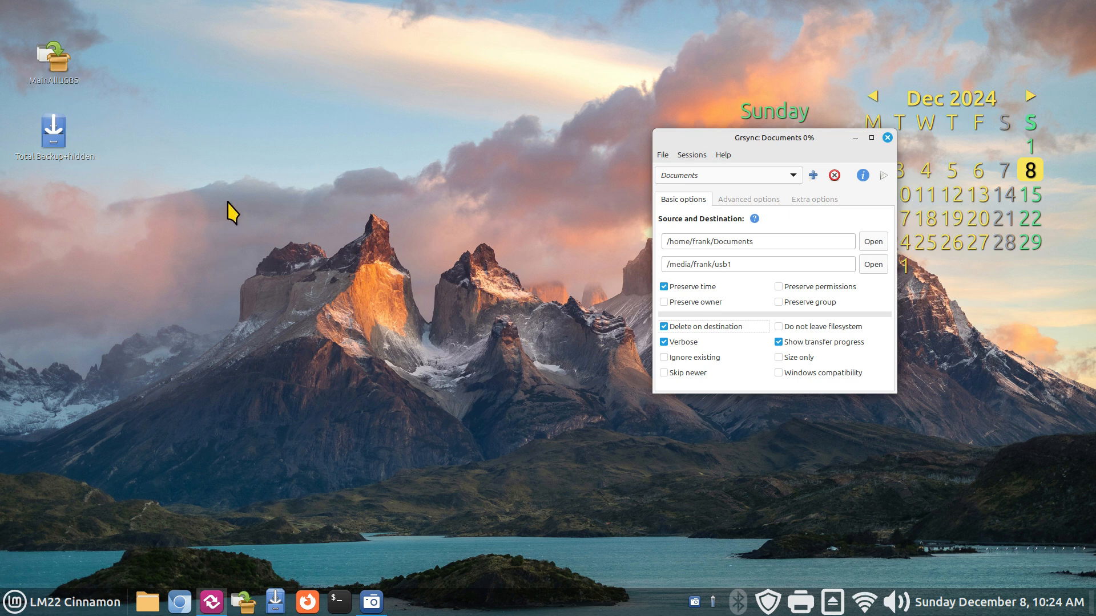
Step: Start a new desktop launcher with the mainTotal script from Documents/script as its command, and discard the launcher
right_click(234, 184)
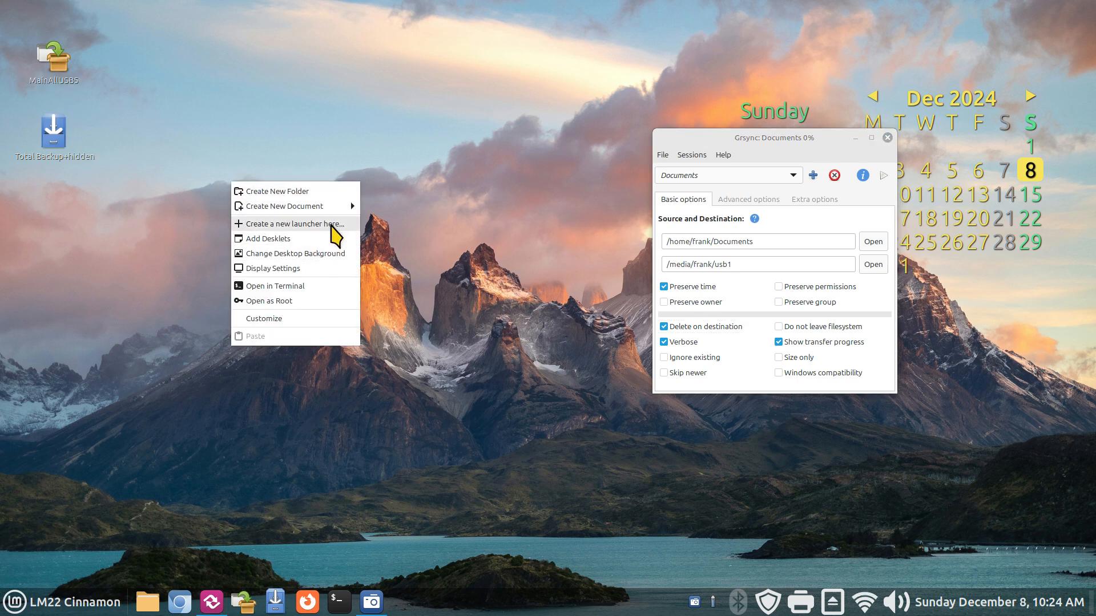
click(332, 226)
drag(514, 244, 272, 161)
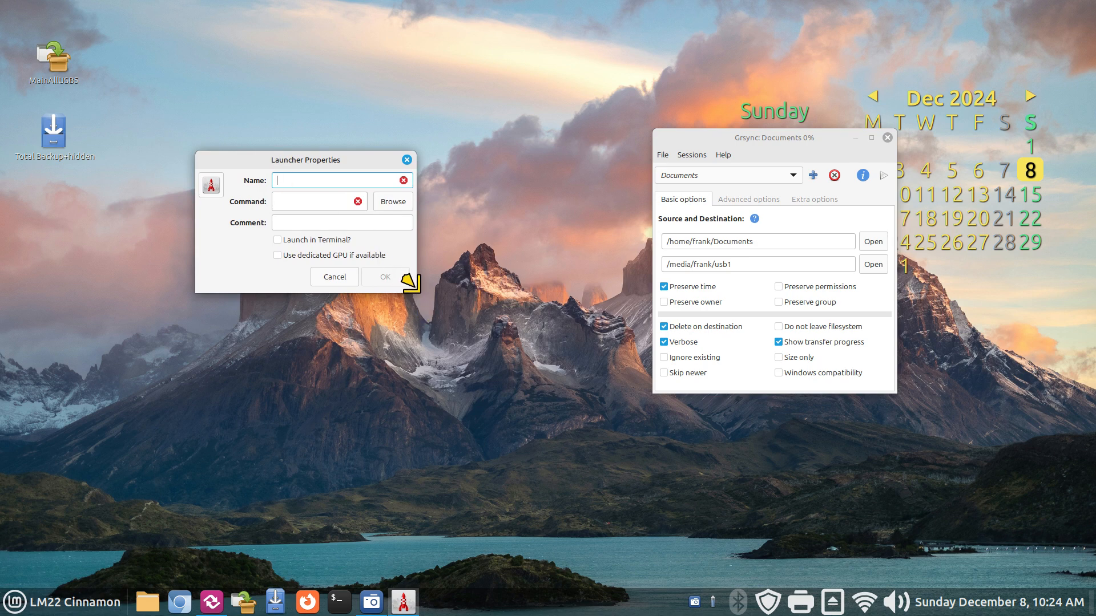
drag(417, 293, 536, 374)
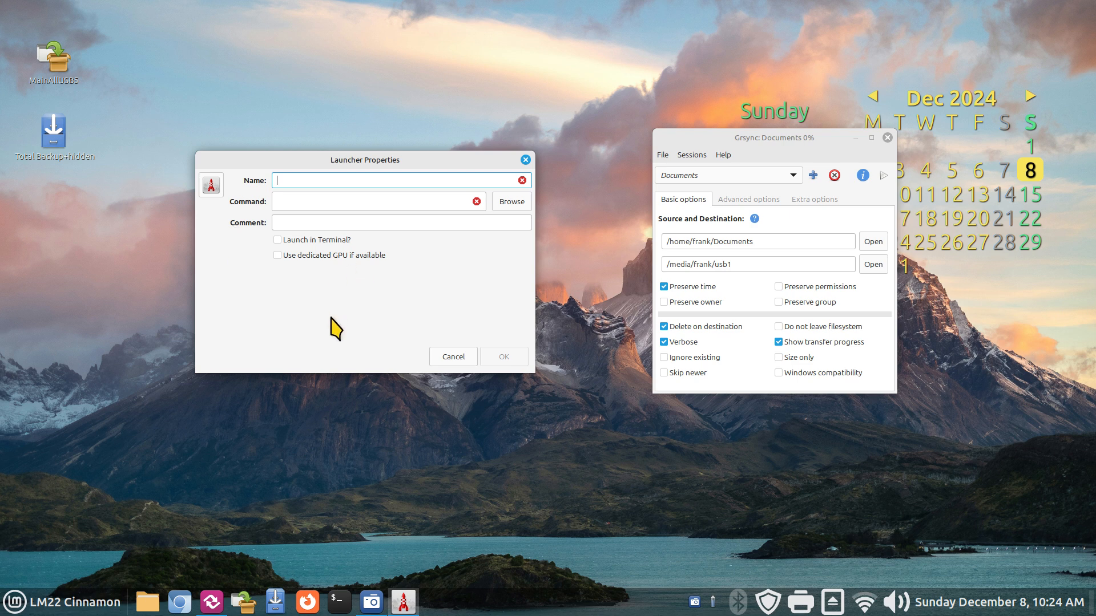
click(517, 203)
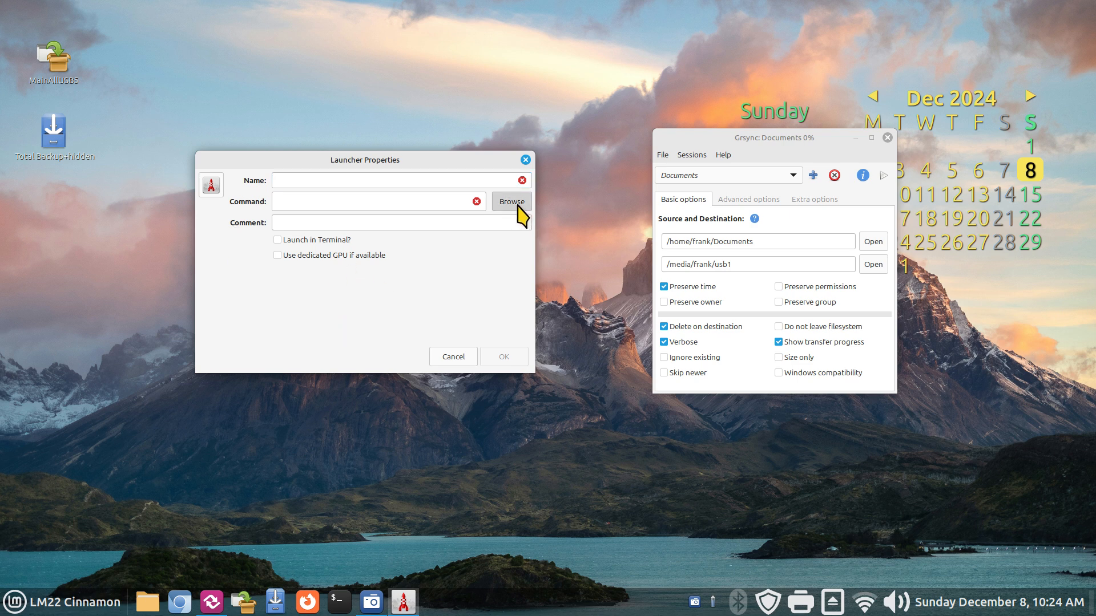
double_click(174, 130)
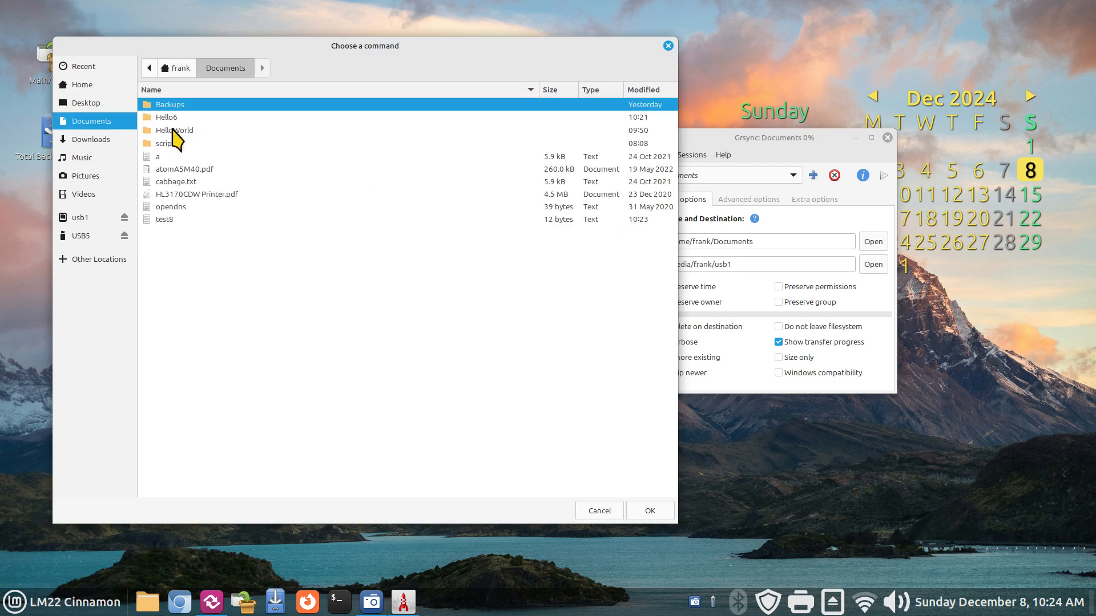
double_click(171, 153)
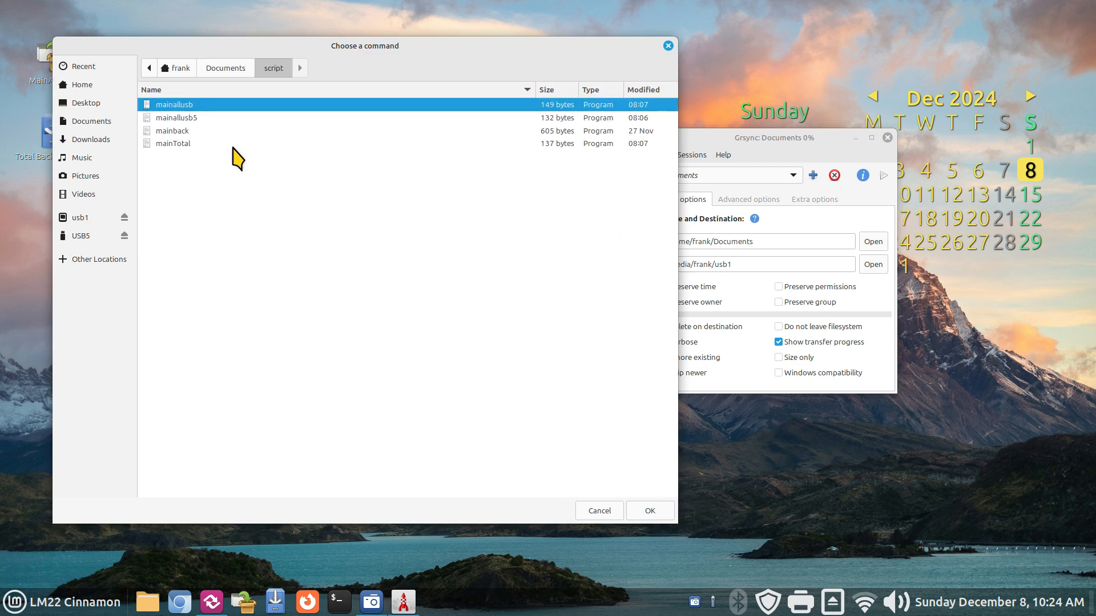
click(186, 144)
click(651, 510)
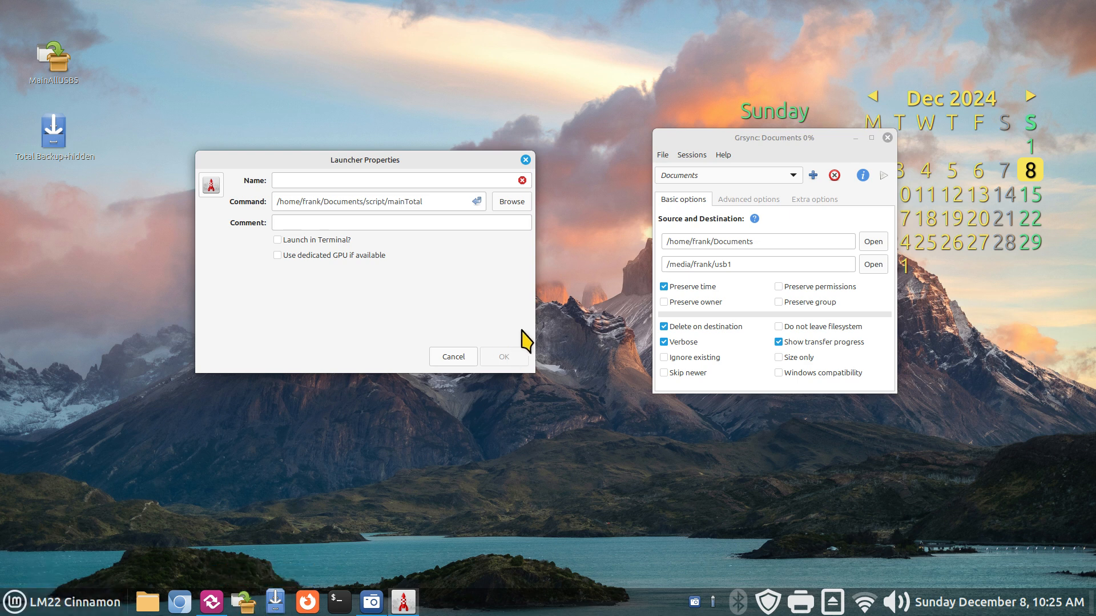
click(526, 159)
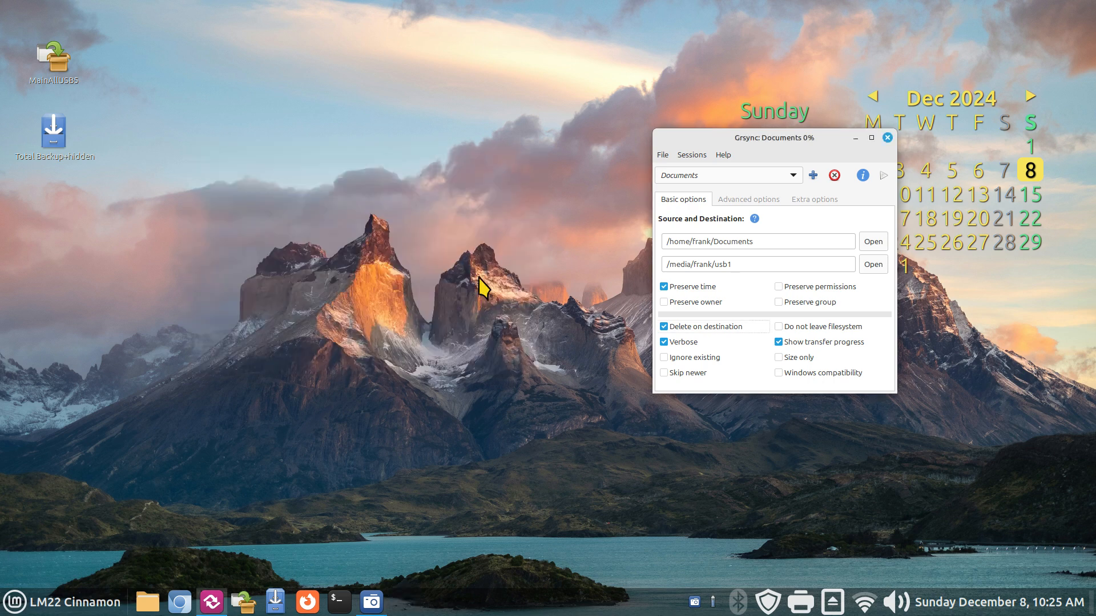
Step: Look through the saved Grsync sessions, keep Documents selected, and view the session import and export commands
drag(731, 137, 452, 168)
click(471, 208)
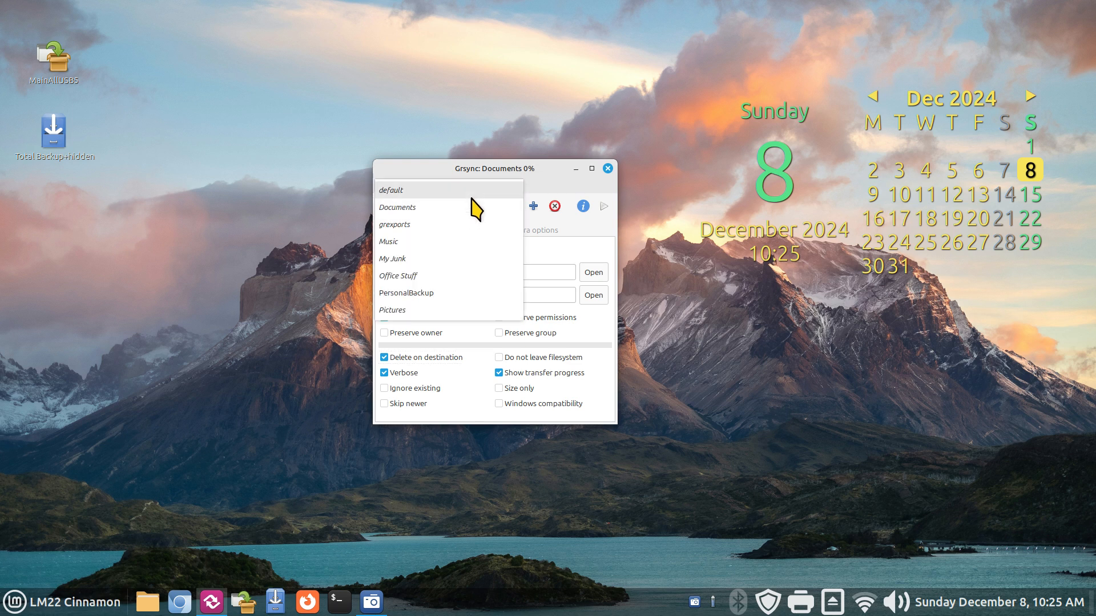
click(423, 208)
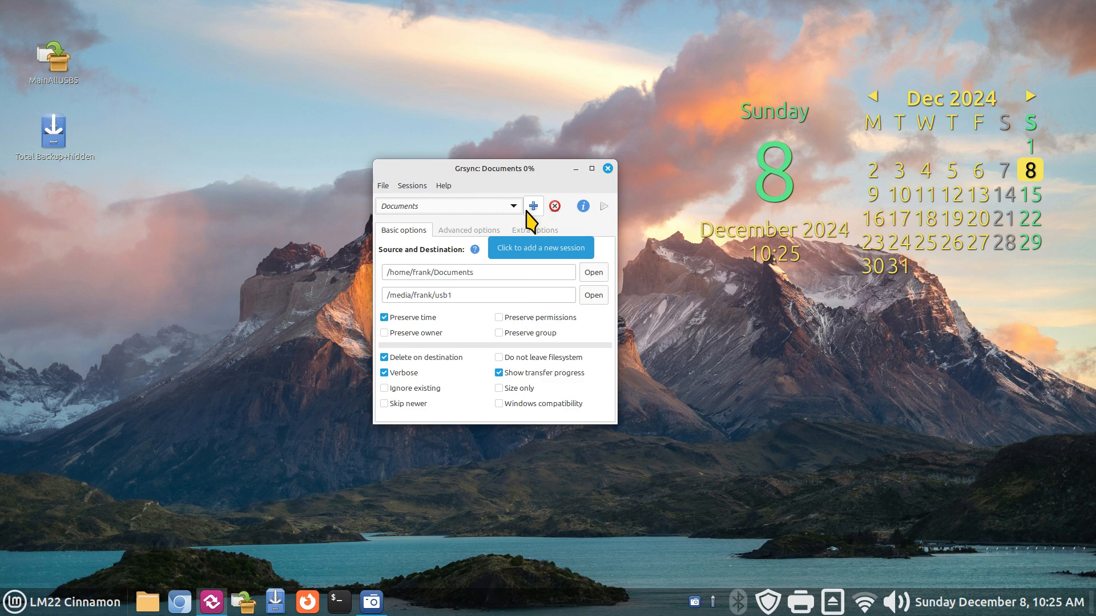
click(412, 185)
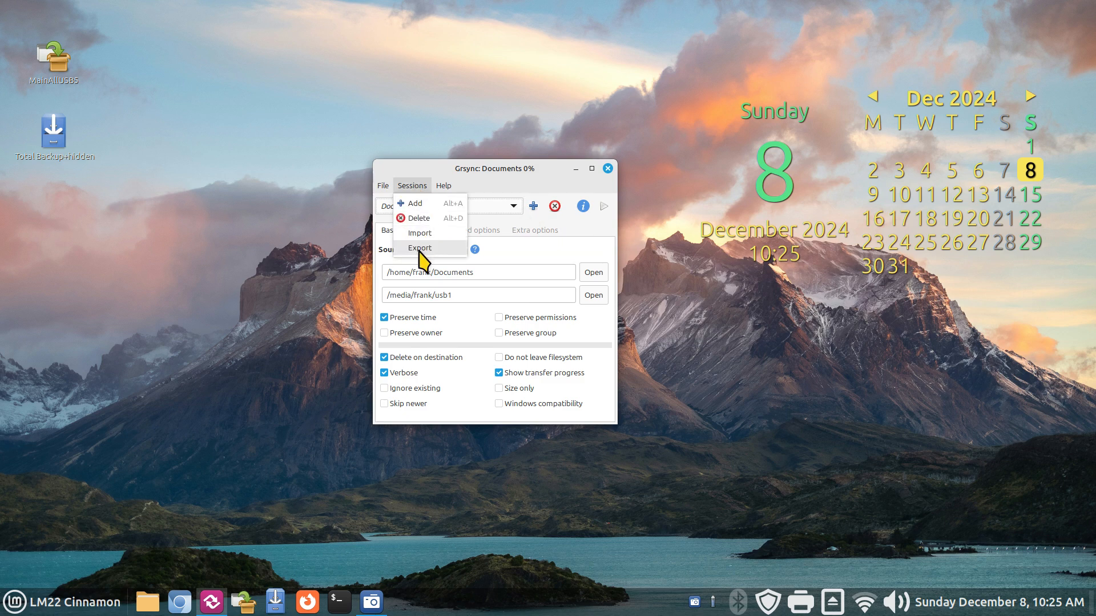
click(491, 174)
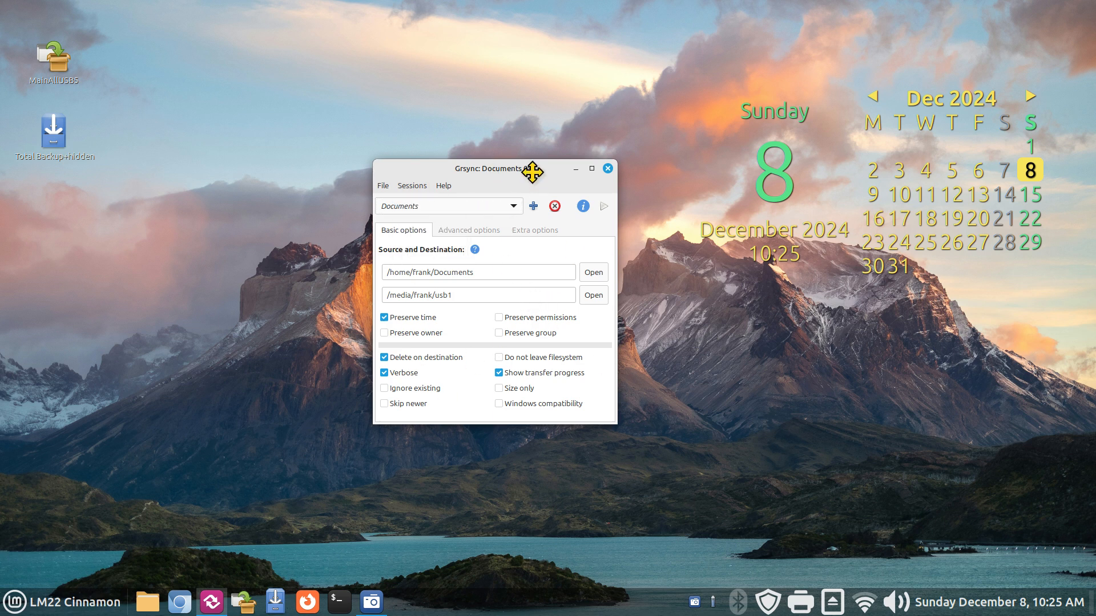
drag(532, 172, 574, 156)
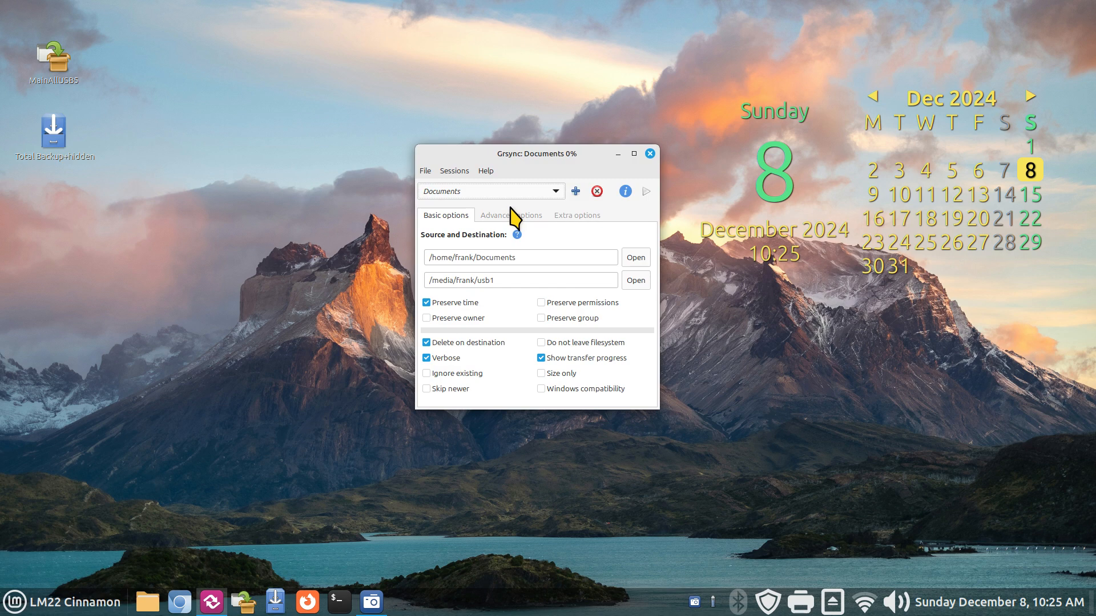
Step: Review the sessions included in the PersonalBackup set, switch to the default session, and close Grsync
click(489, 193)
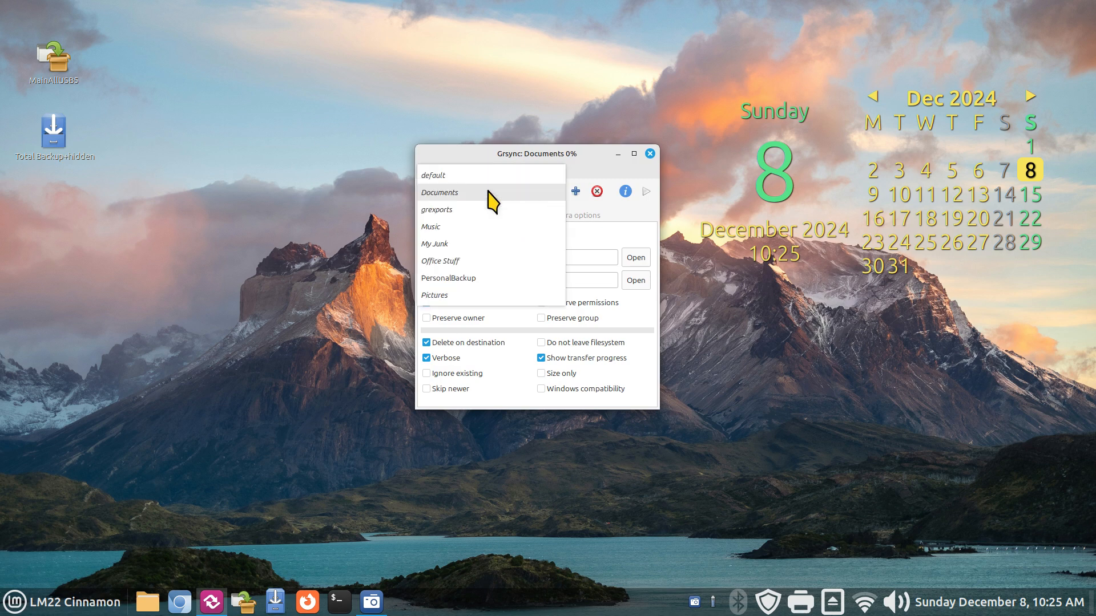
click(472, 279)
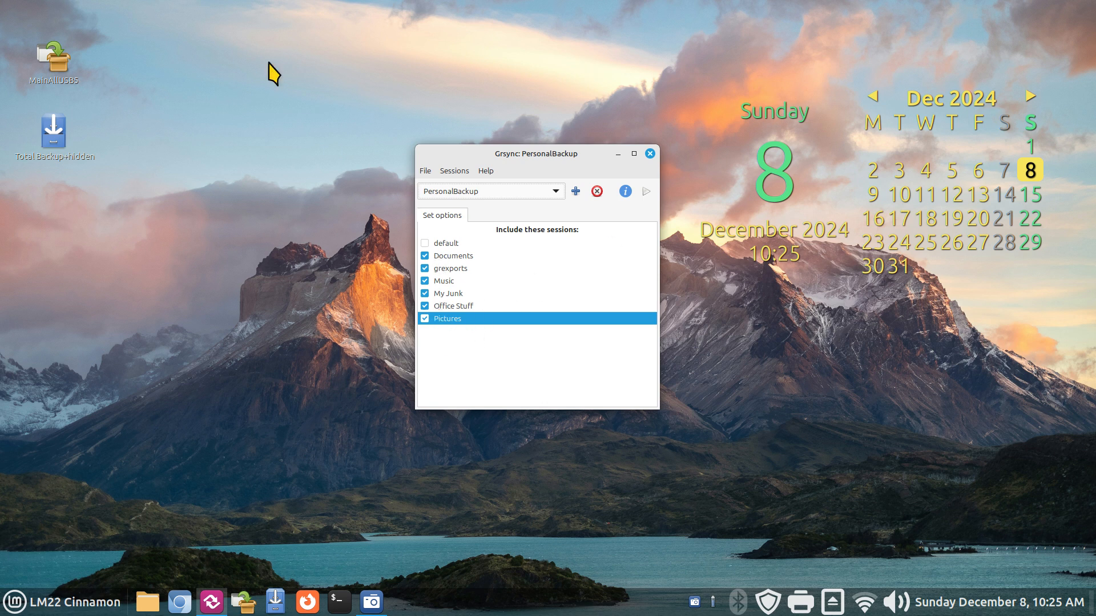
click(512, 195)
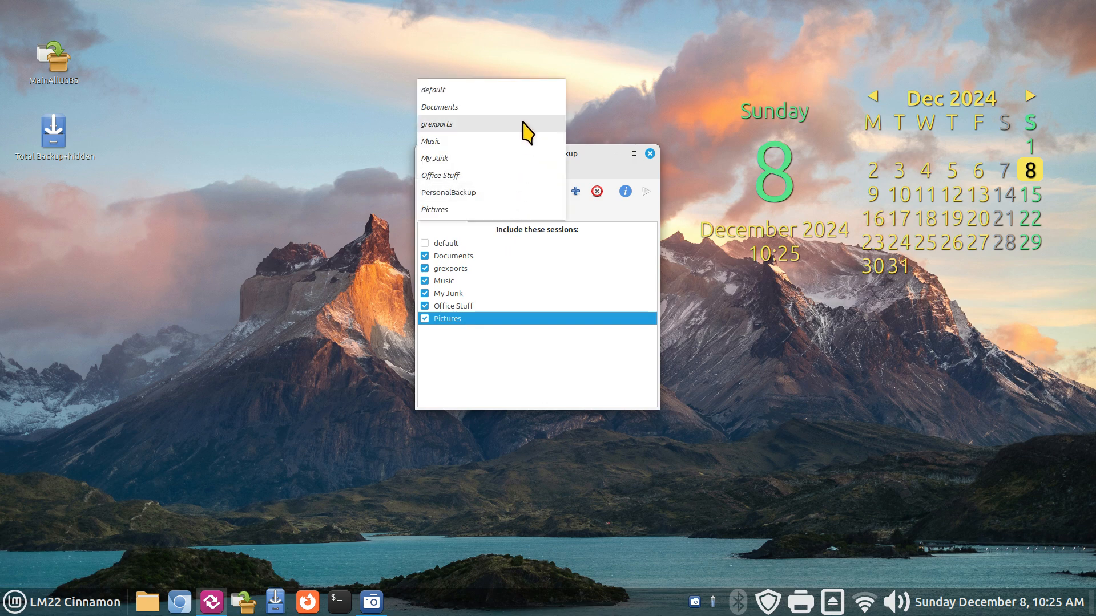
click(528, 90)
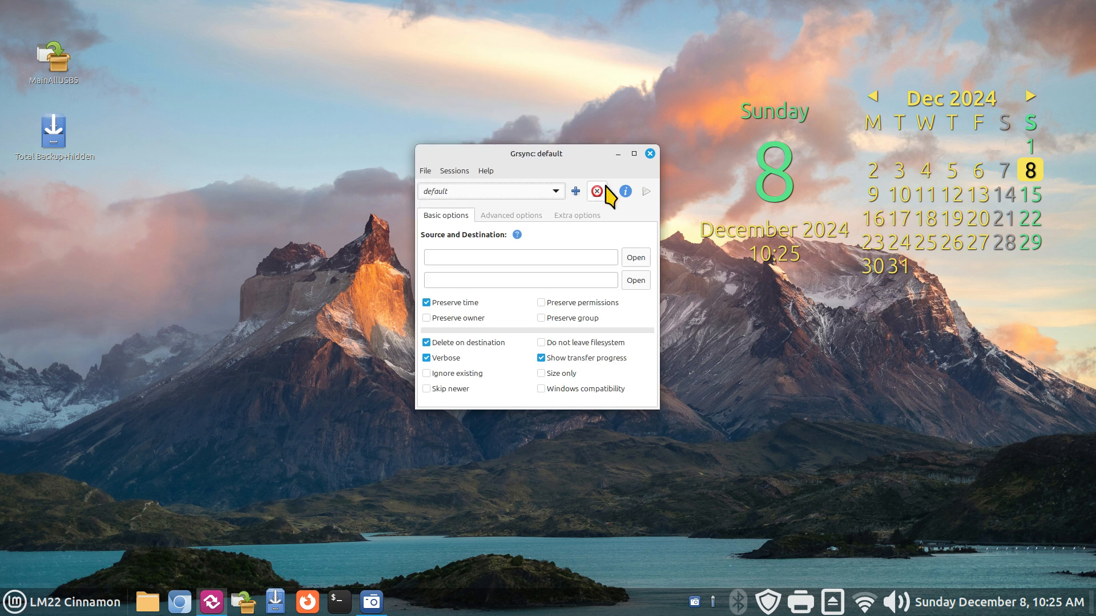
click(650, 154)
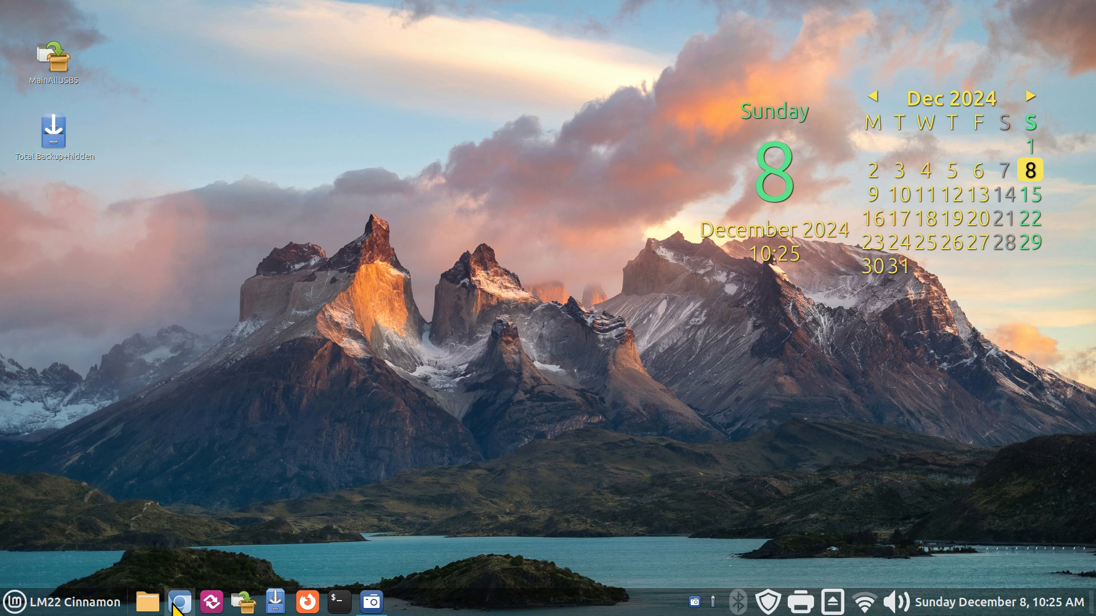
Step: Open the home folder in the file manager, make the window taller and reposition it beside the desktop calendar
click(145, 603)
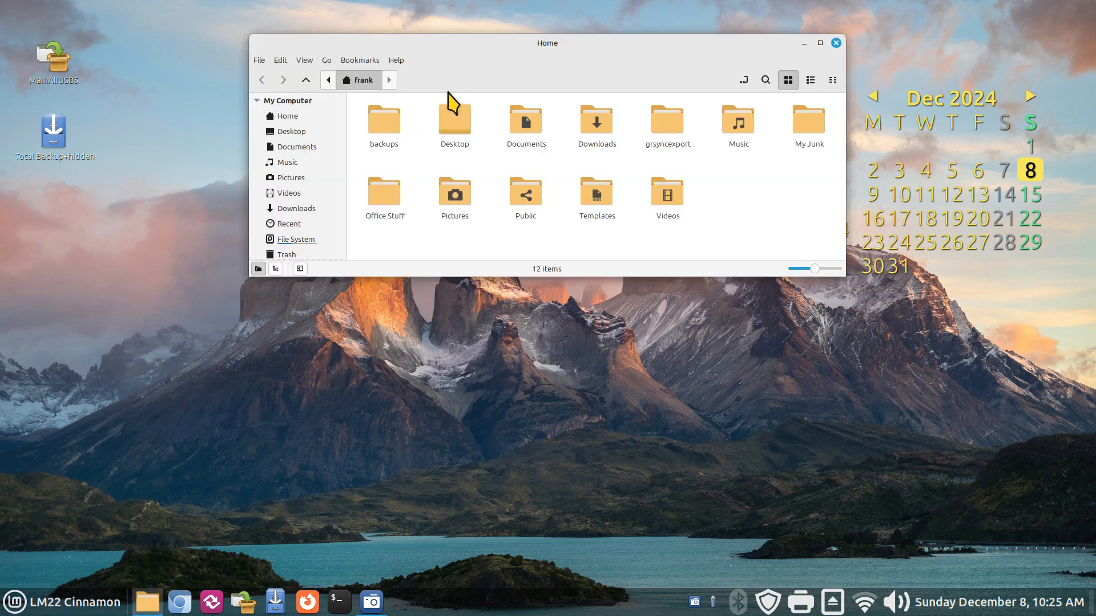
drag(460, 48, 389, 117)
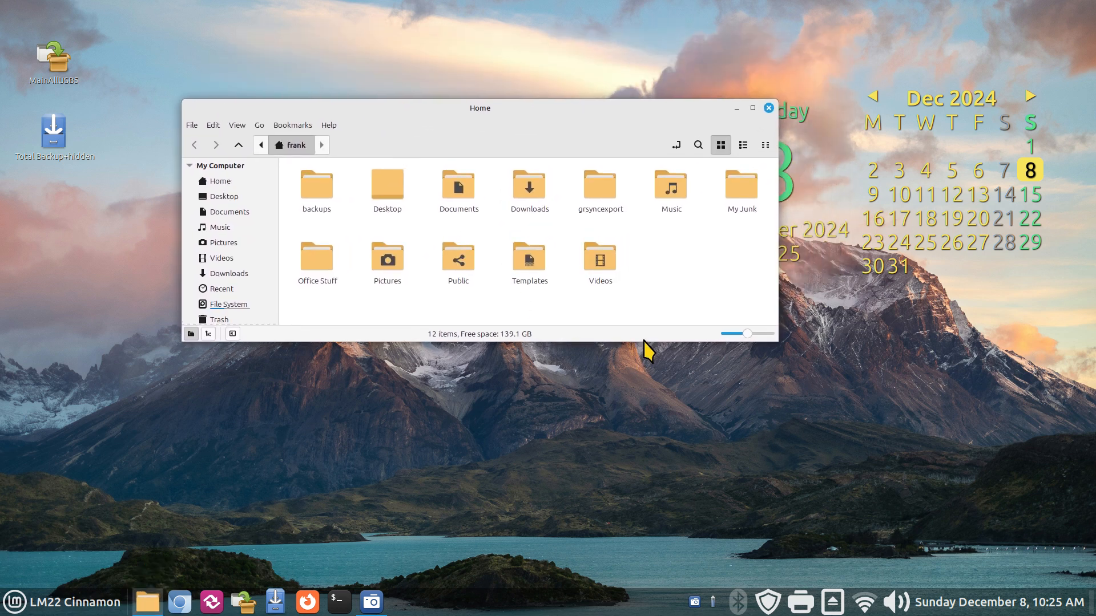
drag(649, 343, 658, 446)
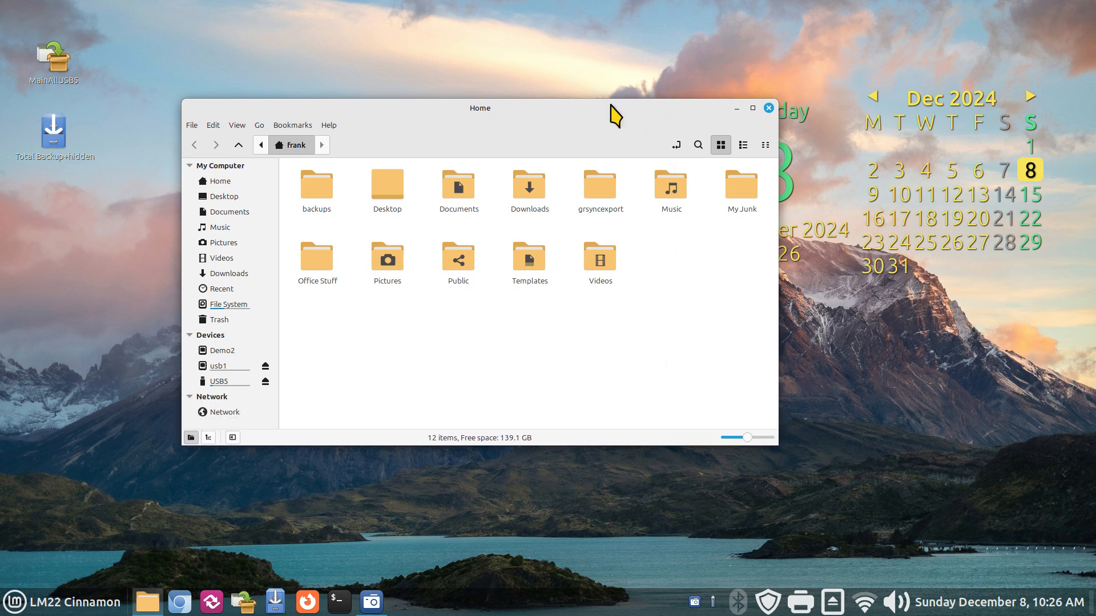
drag(614, 111, 546, 116)
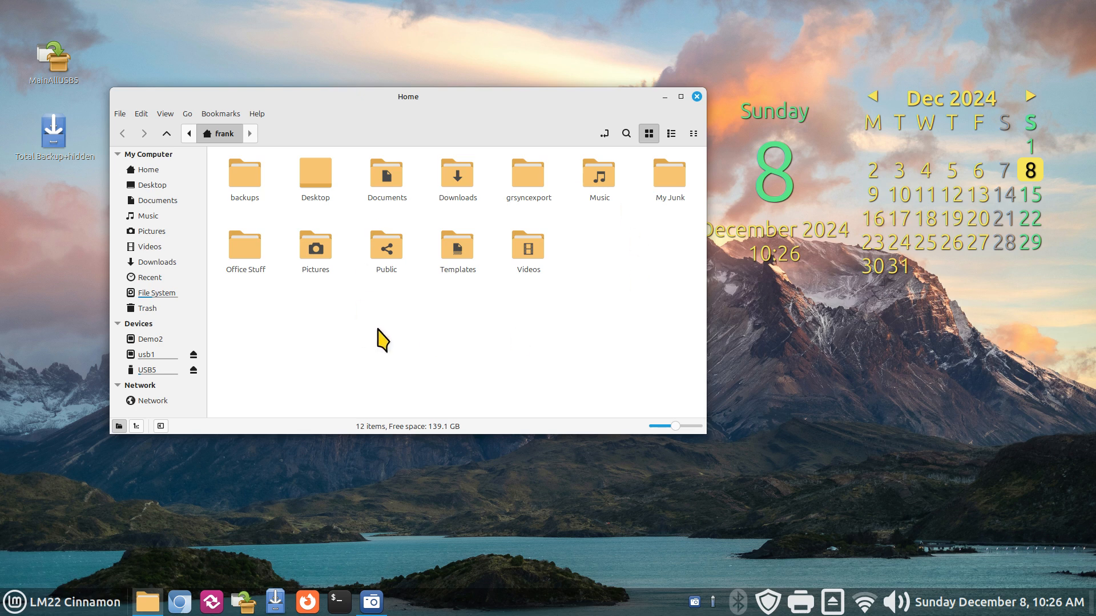
click(386, 176)
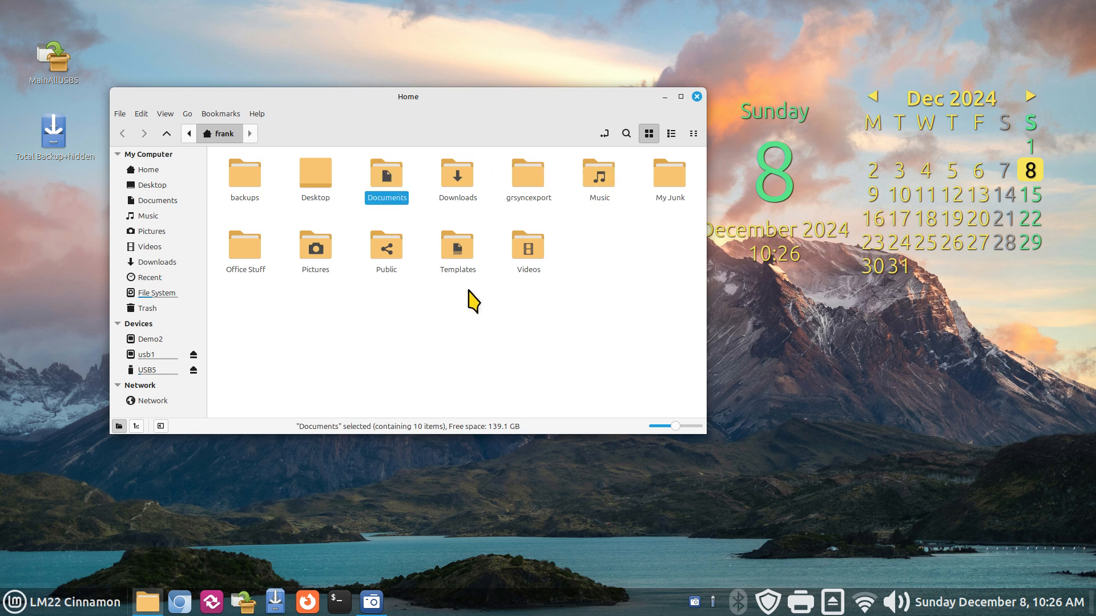
ctrl+click(322, 254)
ctrl+click(237, 257)
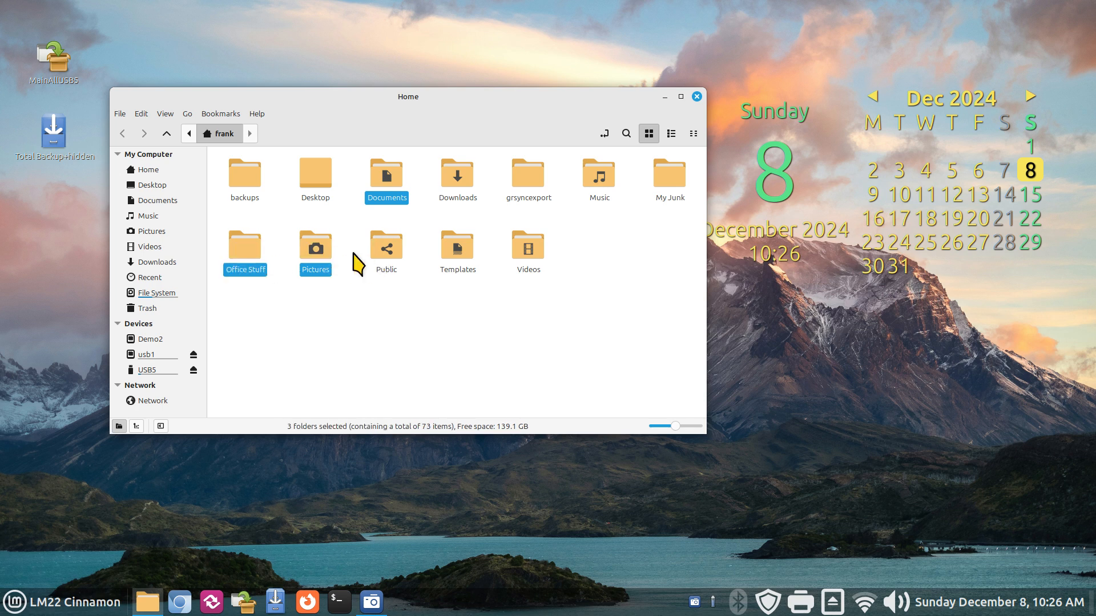
ctrl+click(597, 178)
ctrl+click(526, 174)
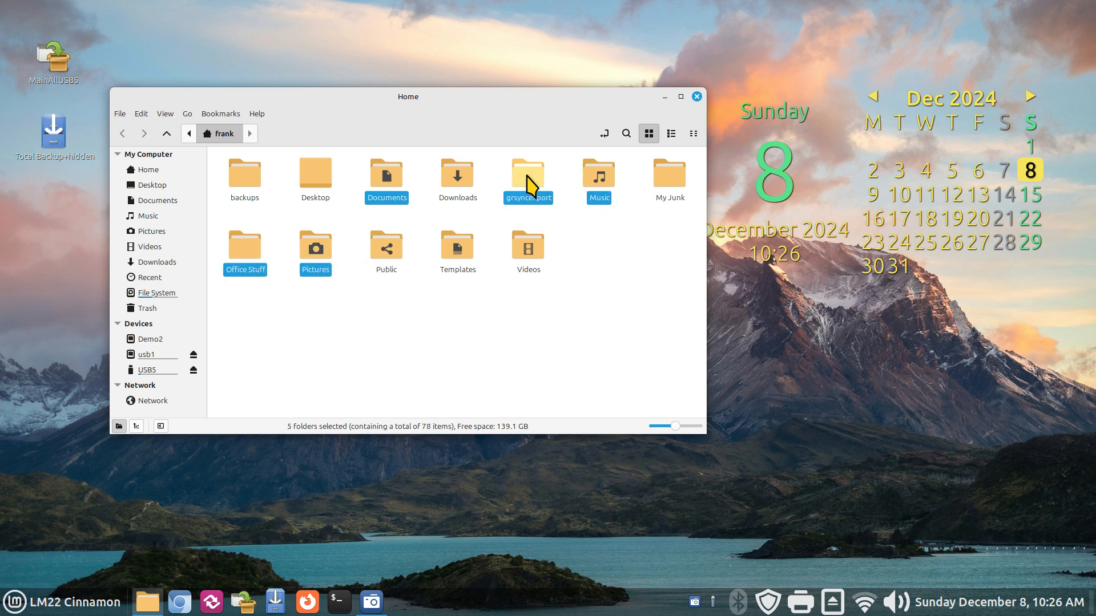
ctrl+click(666, 188)
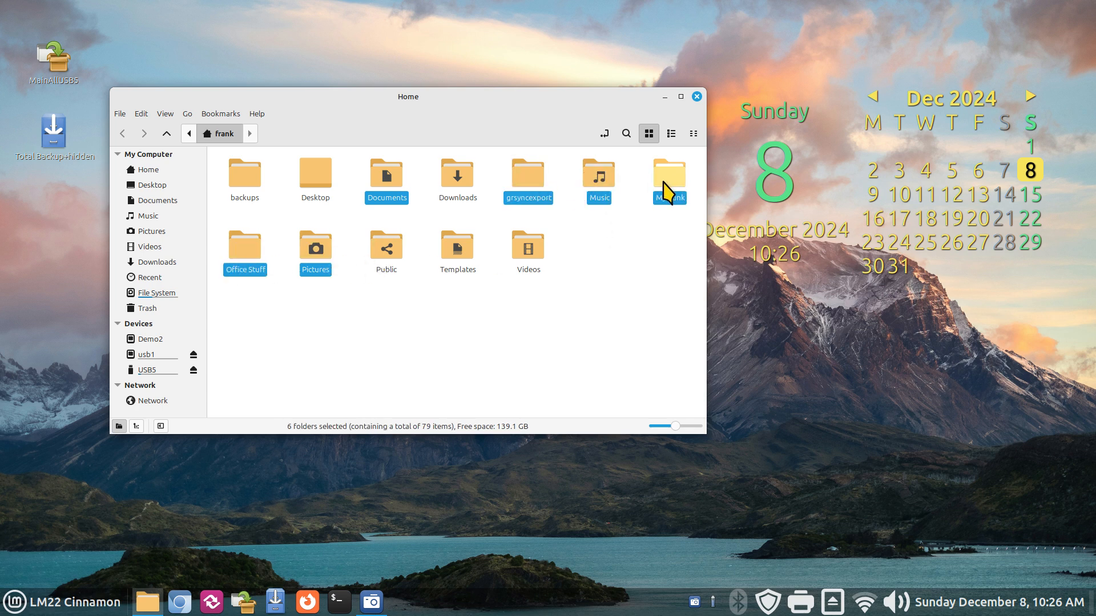
click(623, 275)
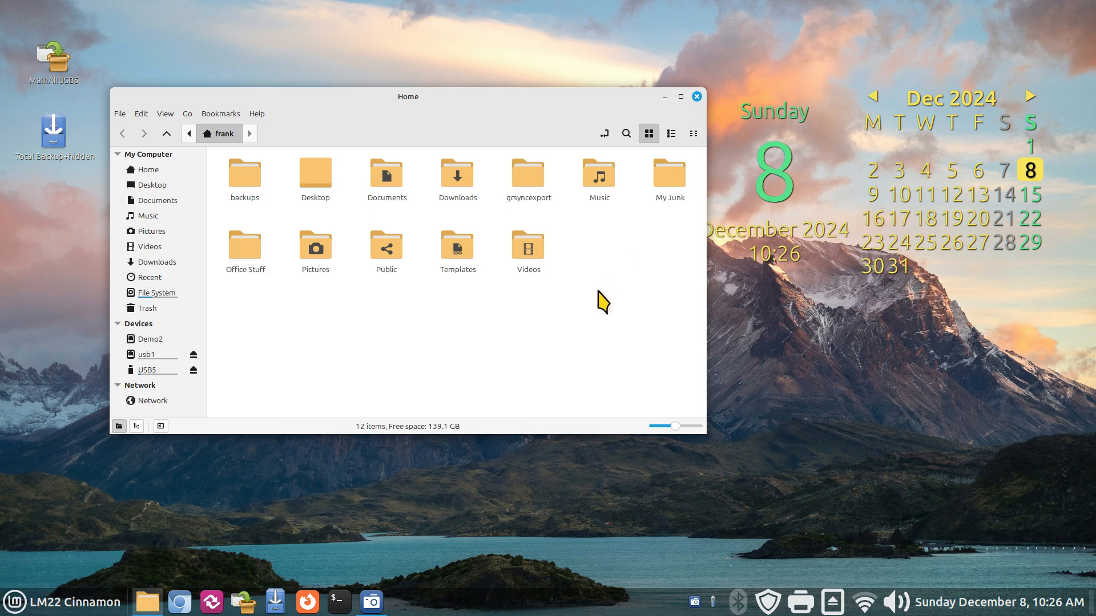
Step: Compress all folders in the home folder into a .tar archive named Backup-8-12-24, saved in the home folder
key(ctrl+a)
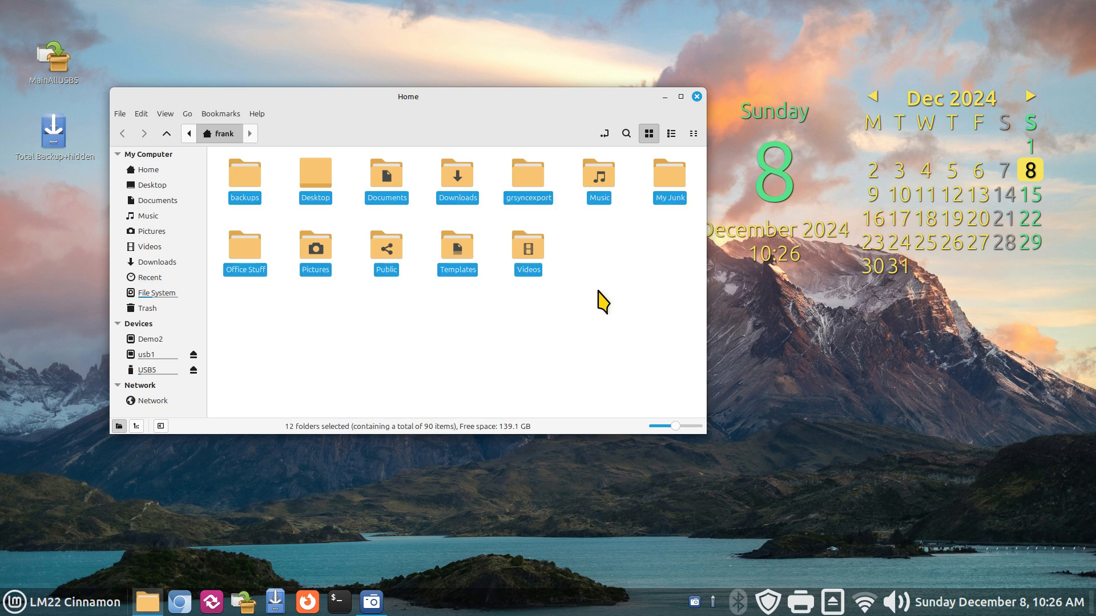
right_click(380, 243)
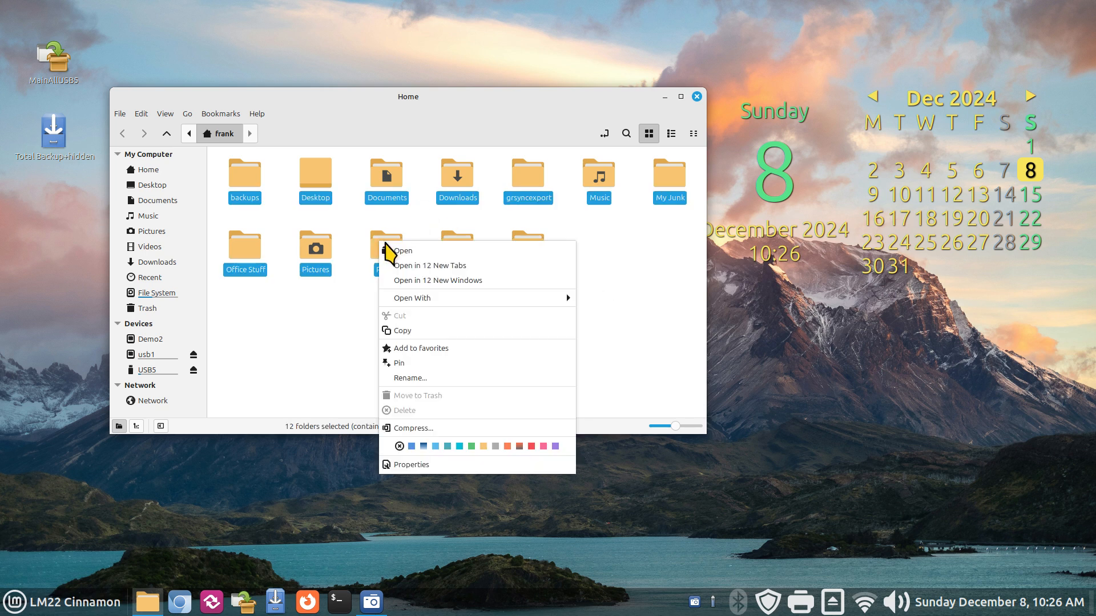
click(435, 429)
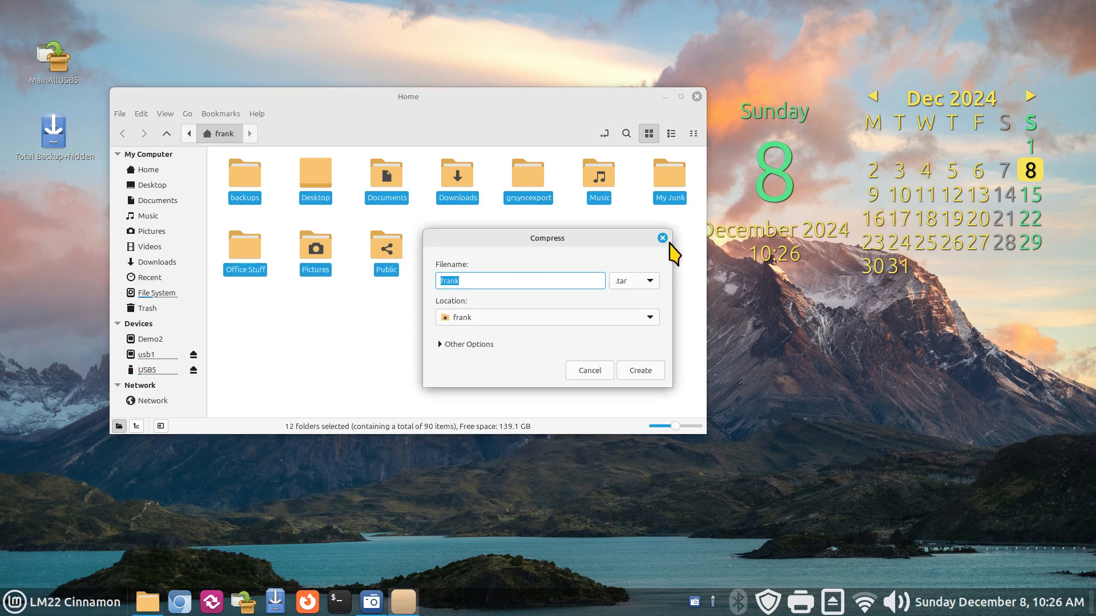
click(644, 295)
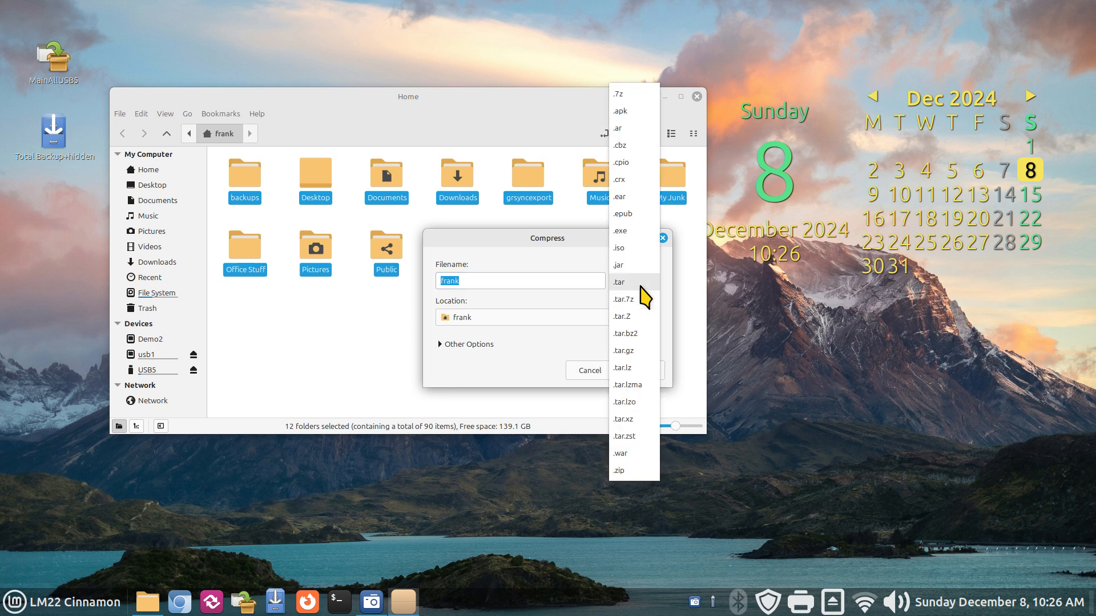
click(640, 285)
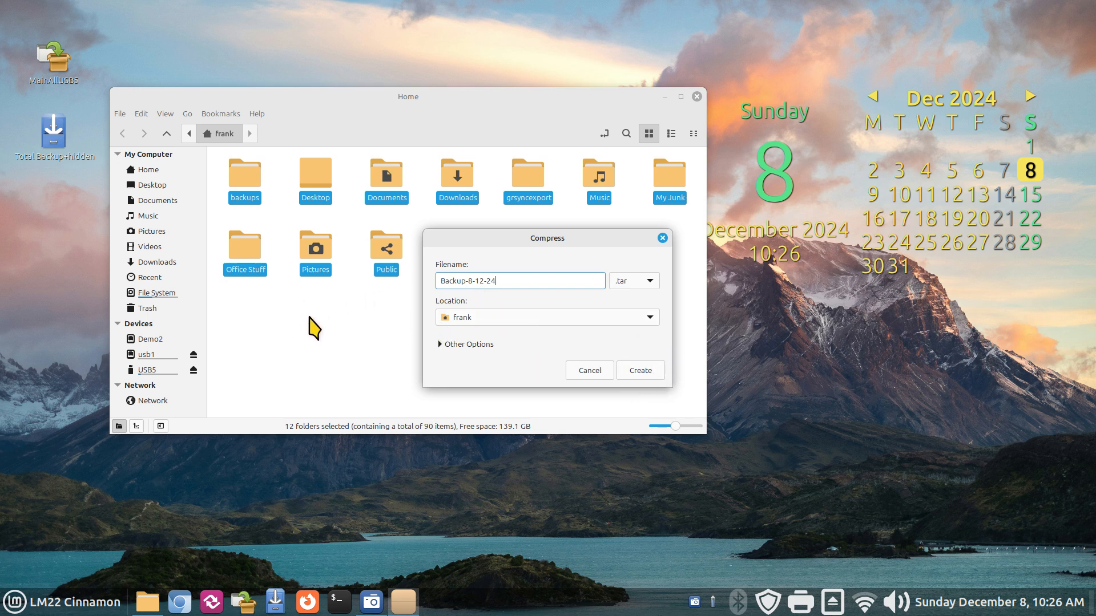
click(628, 371)
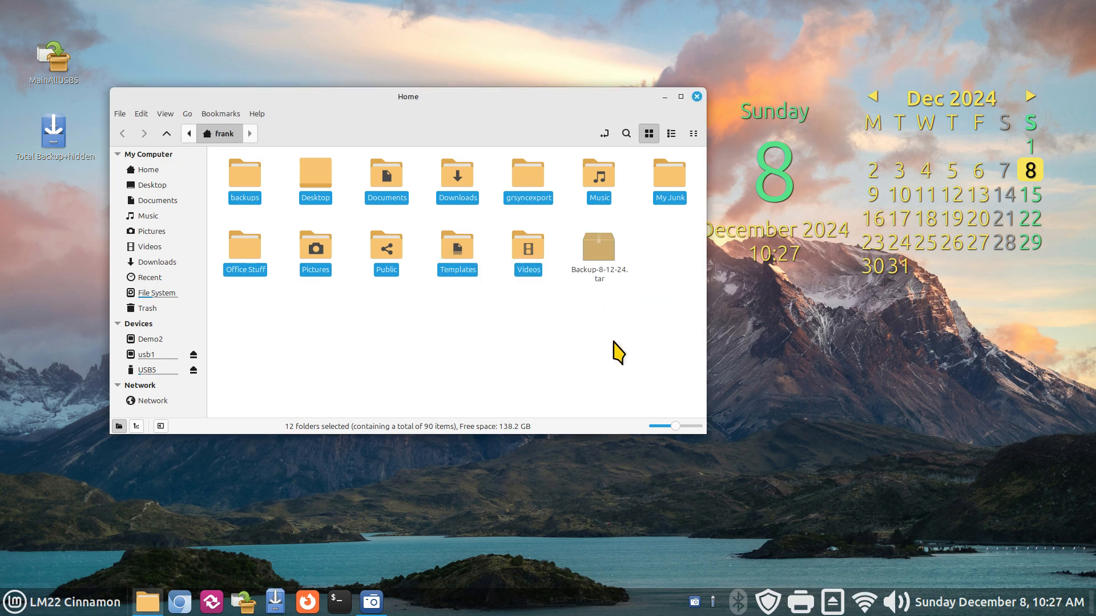
Step: Open the Backup-8-12-24.tar archive, examine the contents of its Documents folder, and close the archive
click(615, 350)
click(596, 251)
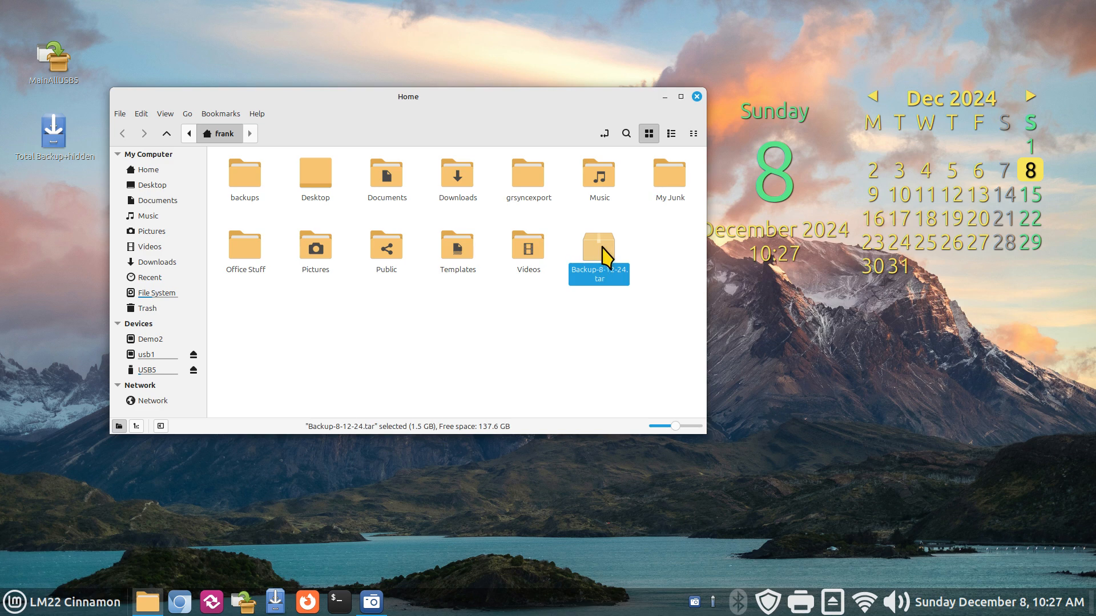
double_click(606, 257)
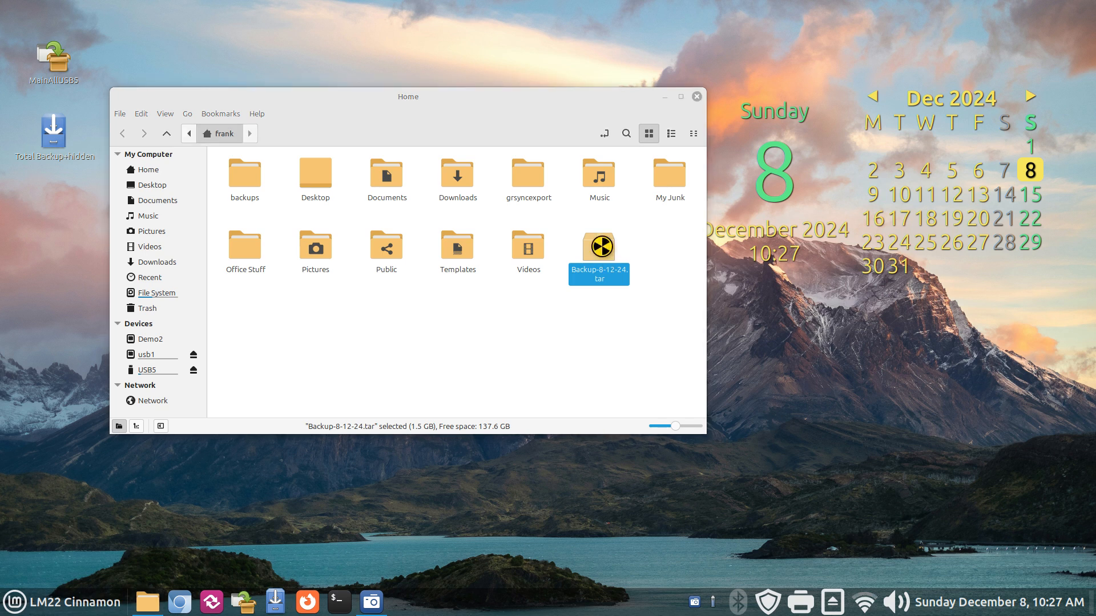
drag(790, 103, 789, 192)
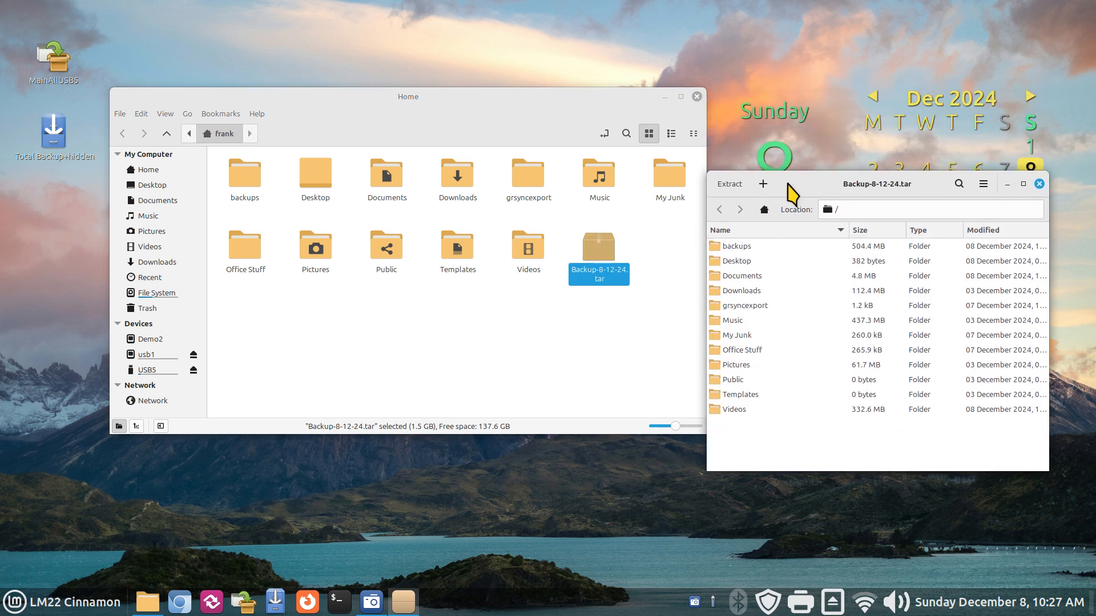
click(718, 279)
double_click(718, 281)
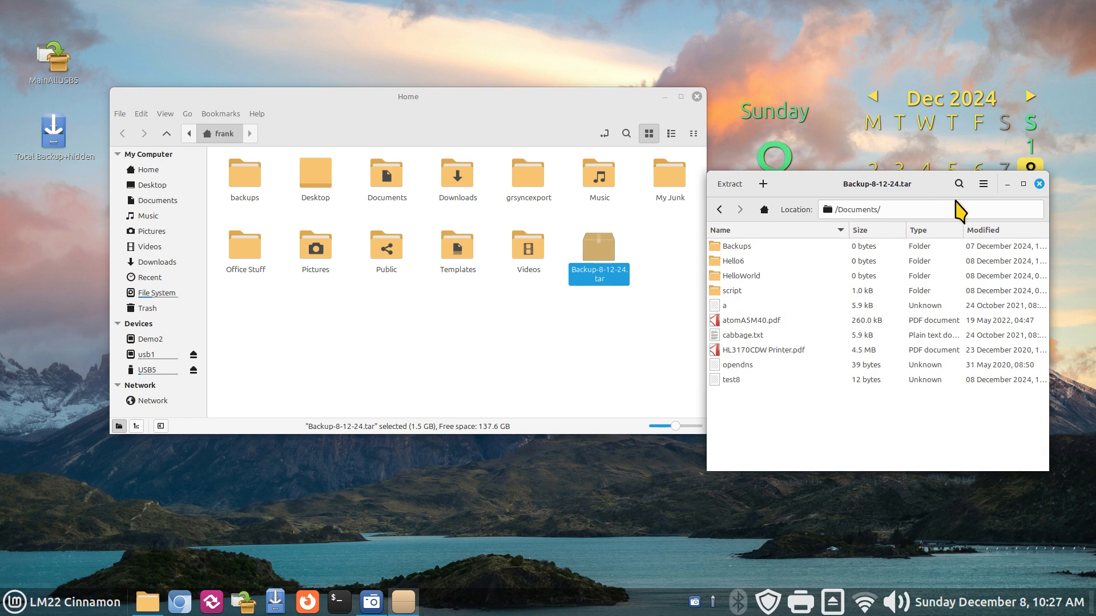
click(1040, 184)
Step: Check the file size in the properties of Backup-8-12-24.tar and close the properties
right_click(602, 259)
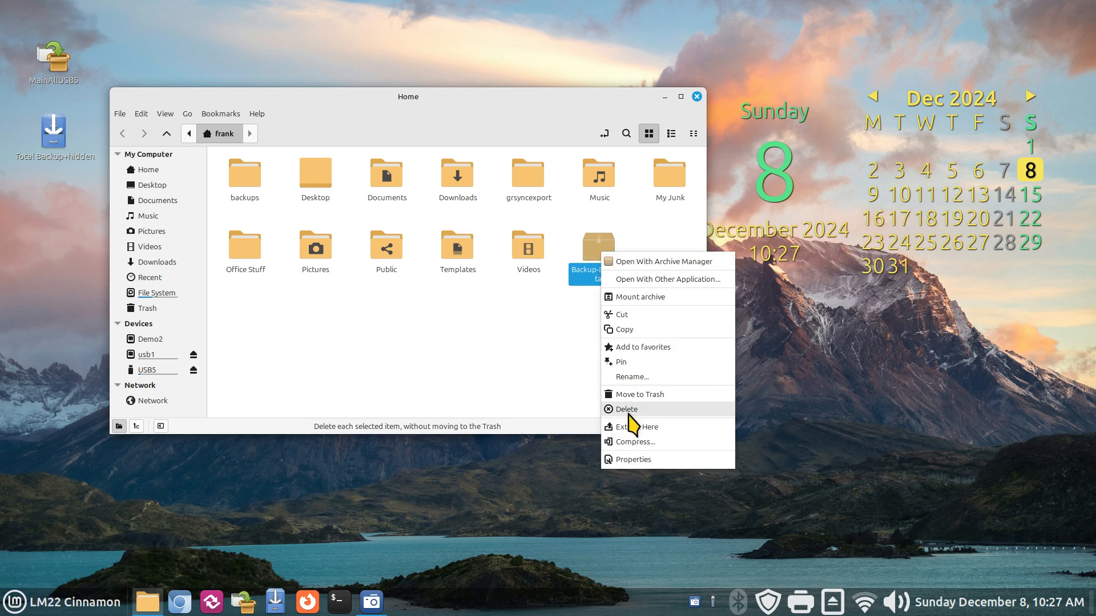
click(636, 464)
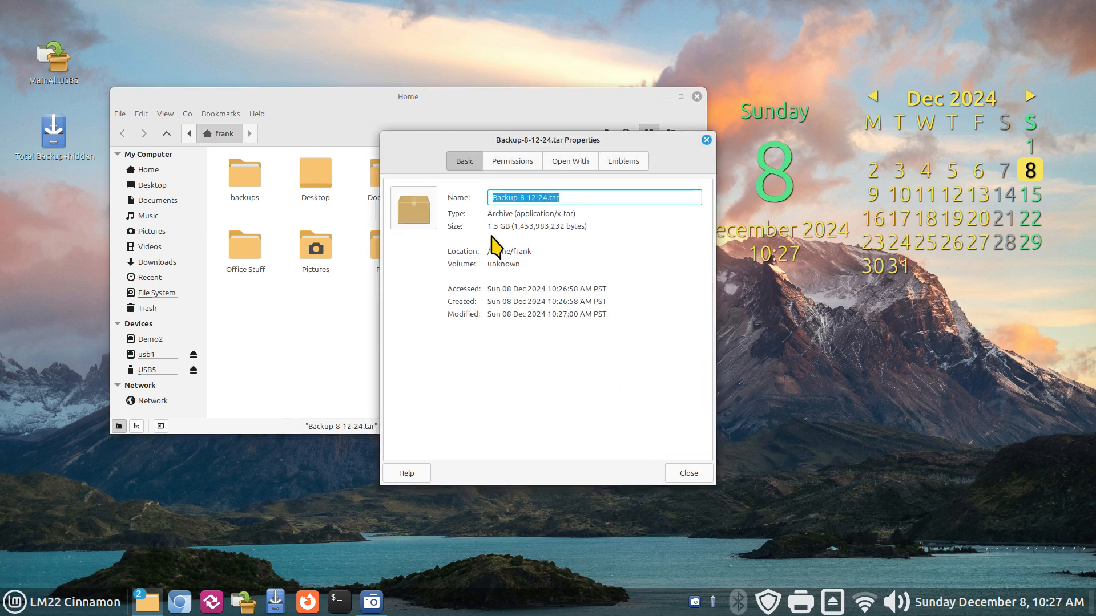
drag(489, 227, 624, 245)
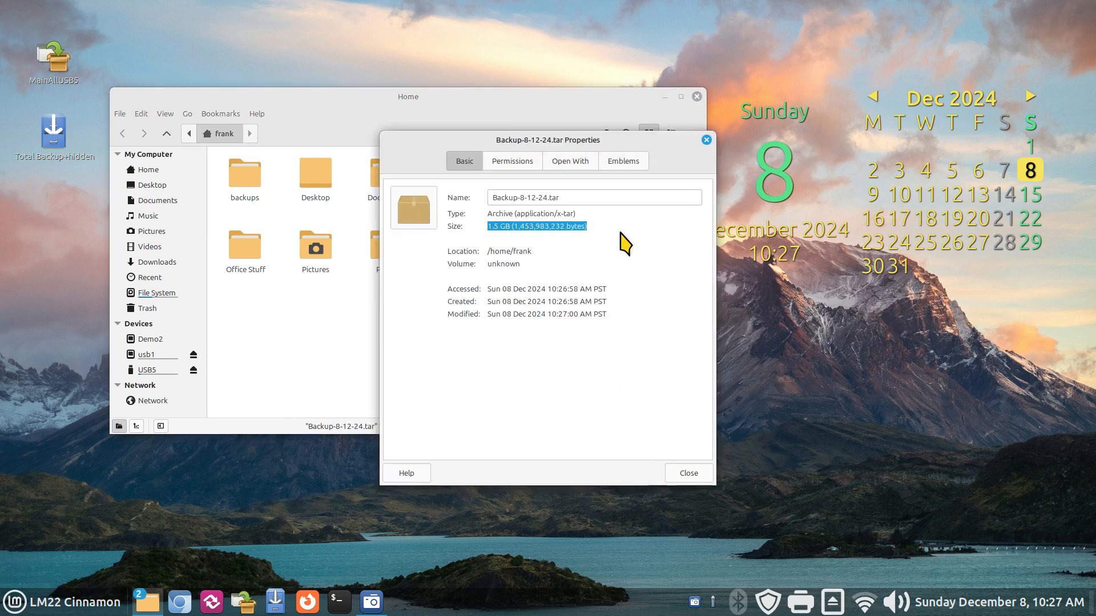
click(689, 473)
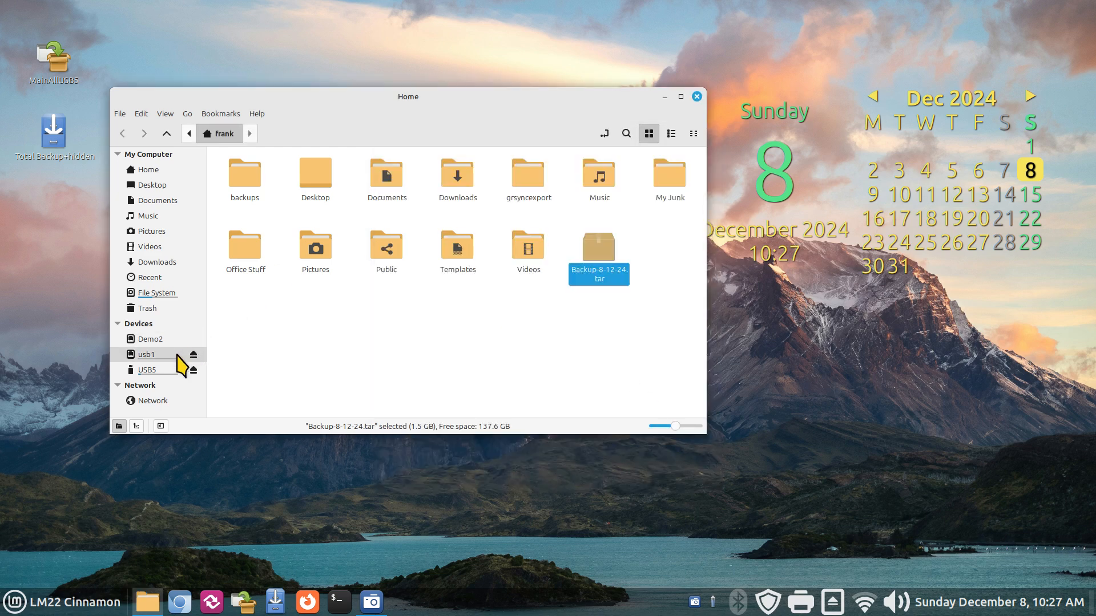
Step: Open USB Stick Formatter, choose the FIKWOT FS810 250GB drive, review the filesystem and volume label settings, and close it without formatting
mouse_move(178, 364)
mouse_move(147, 356)
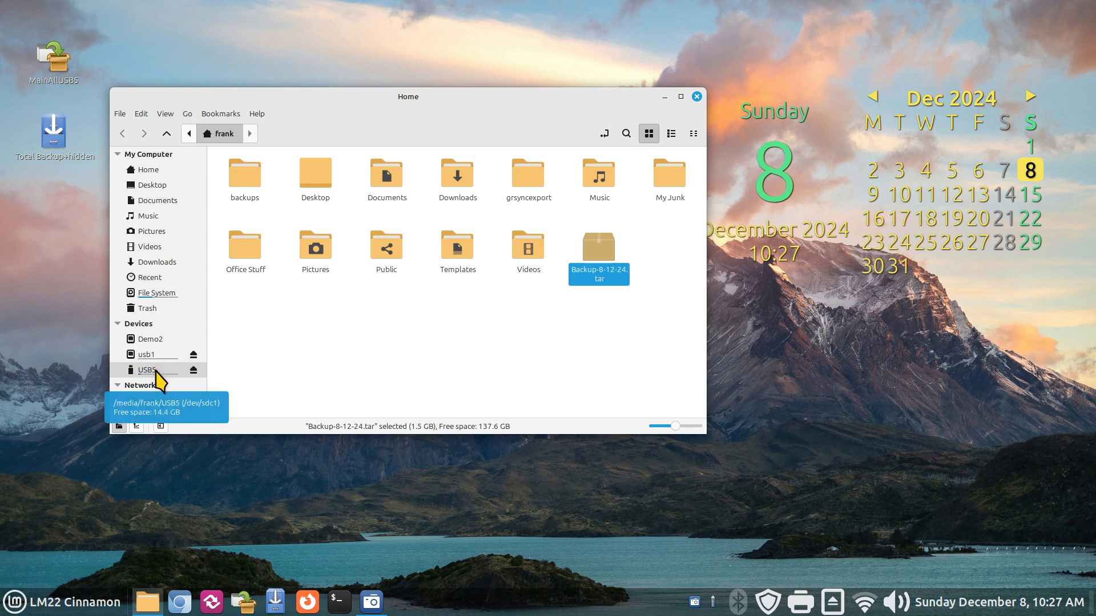
click(57, 602)
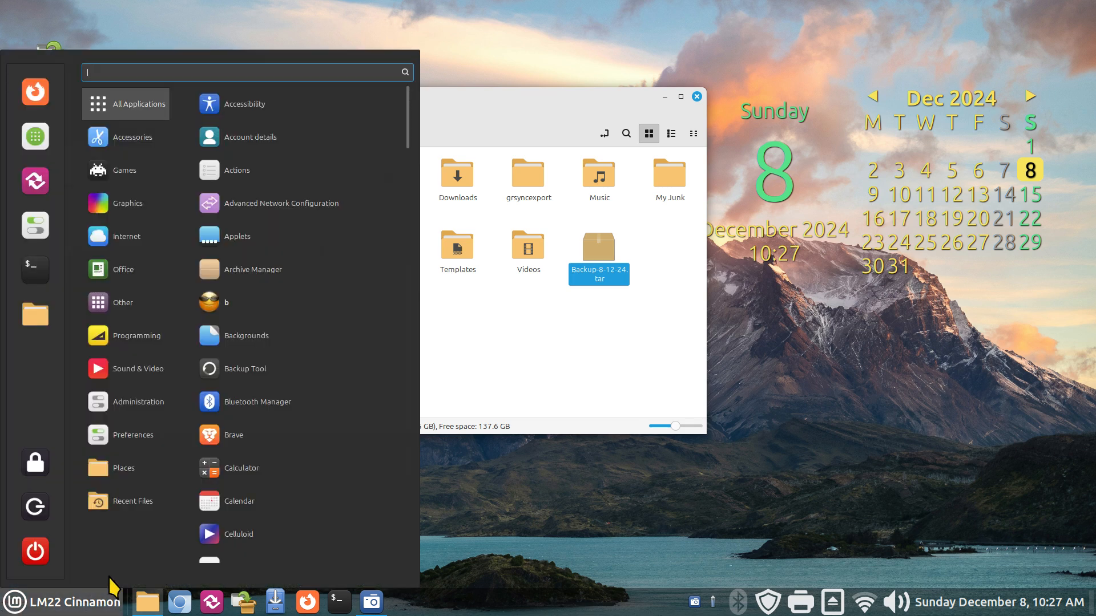
text(usb)
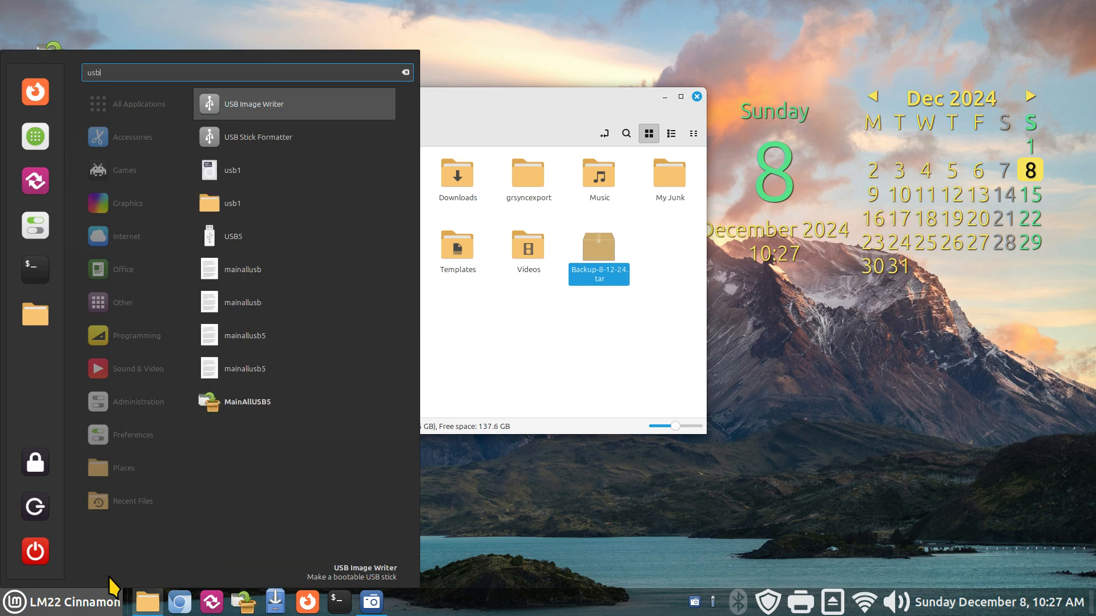
click(260, 150)
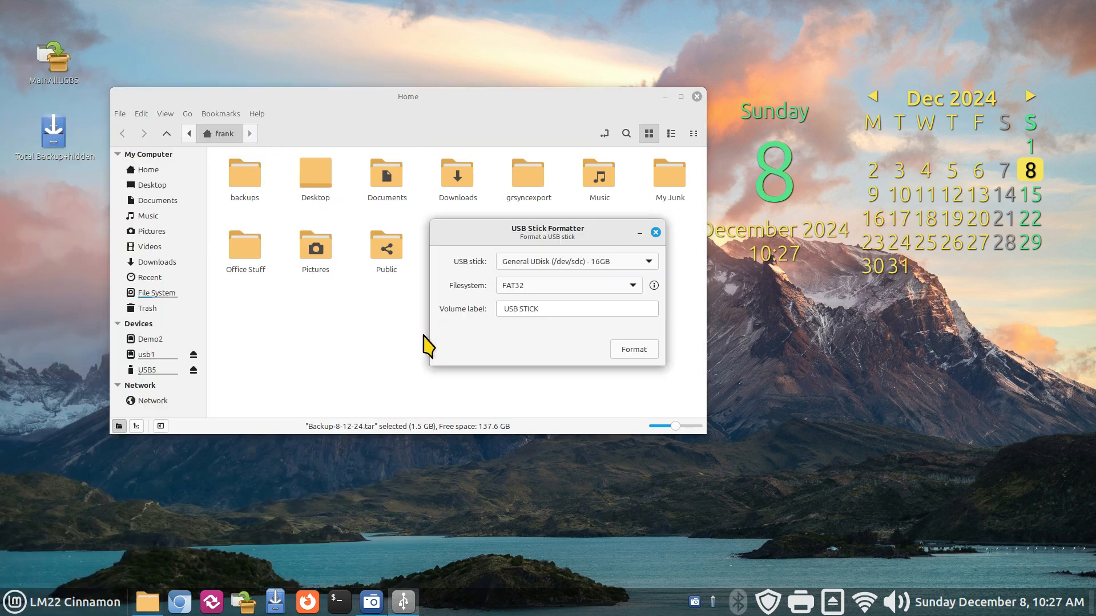
click(601, 265)
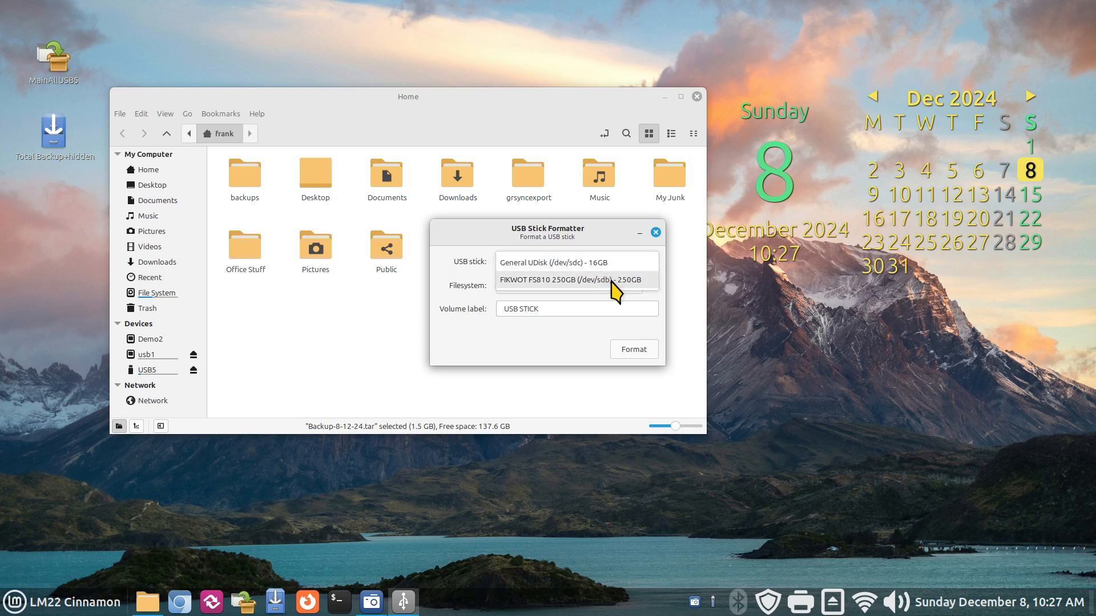
click(613, 281)
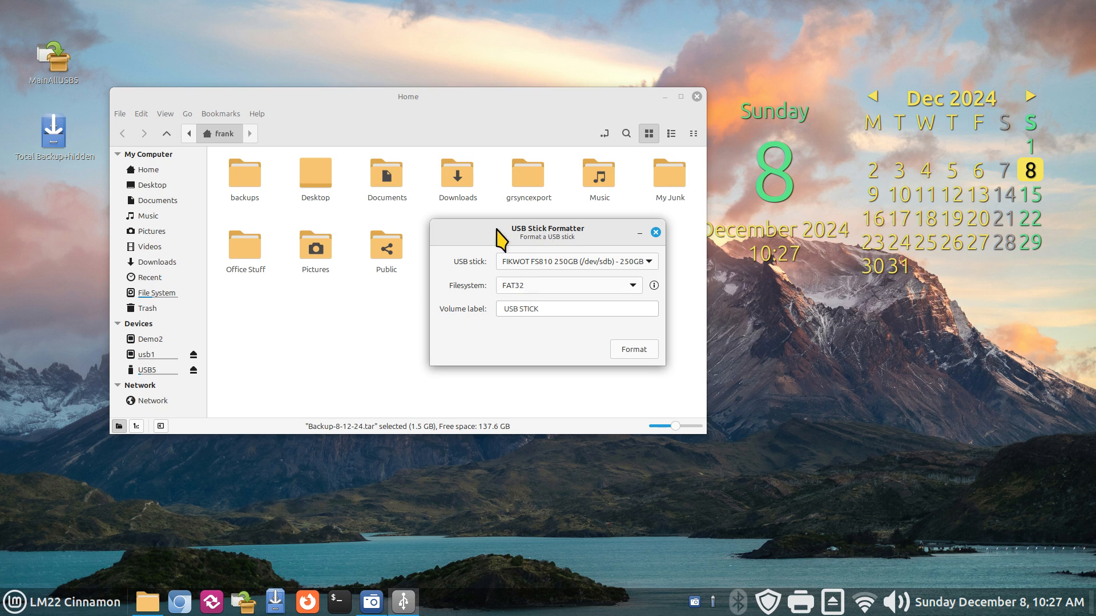
drag(498, 230, 497, 309)
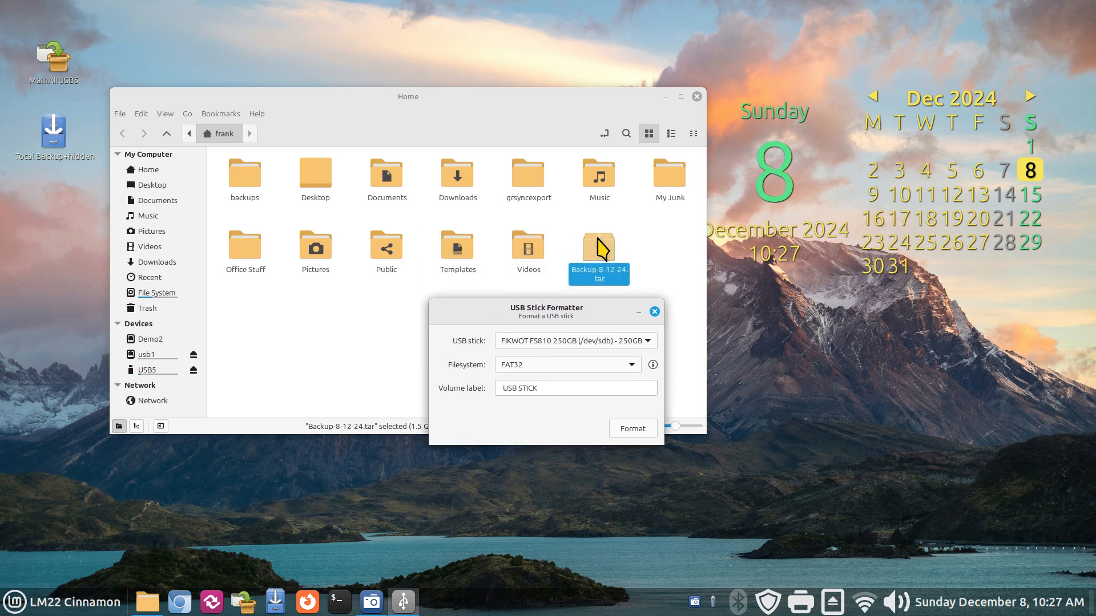
mouse_move(653, 370)
triple_click(545, 387)
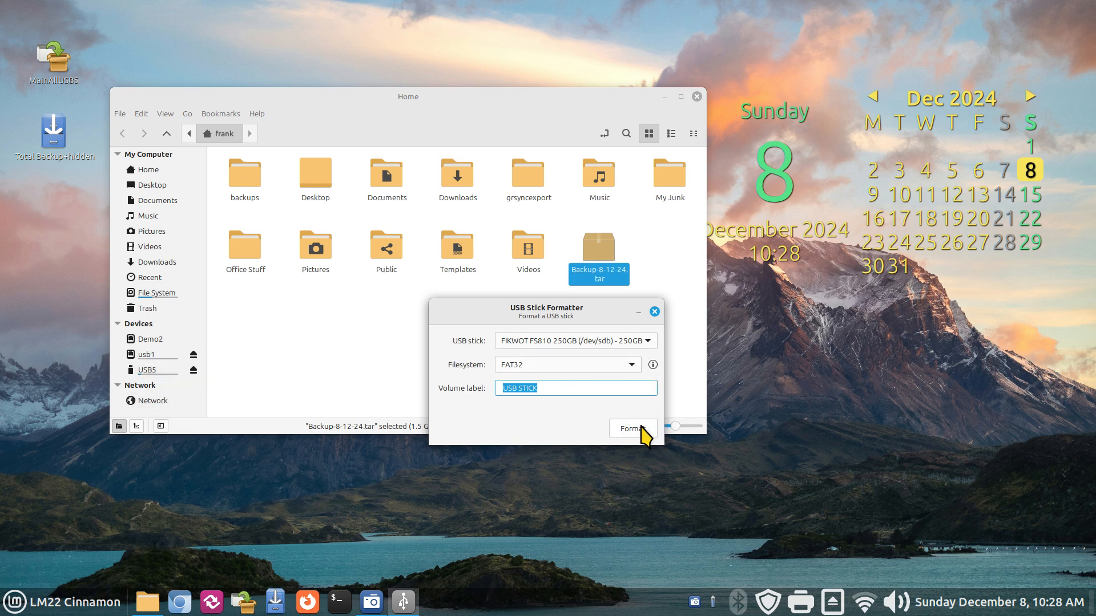
click(655, 311)
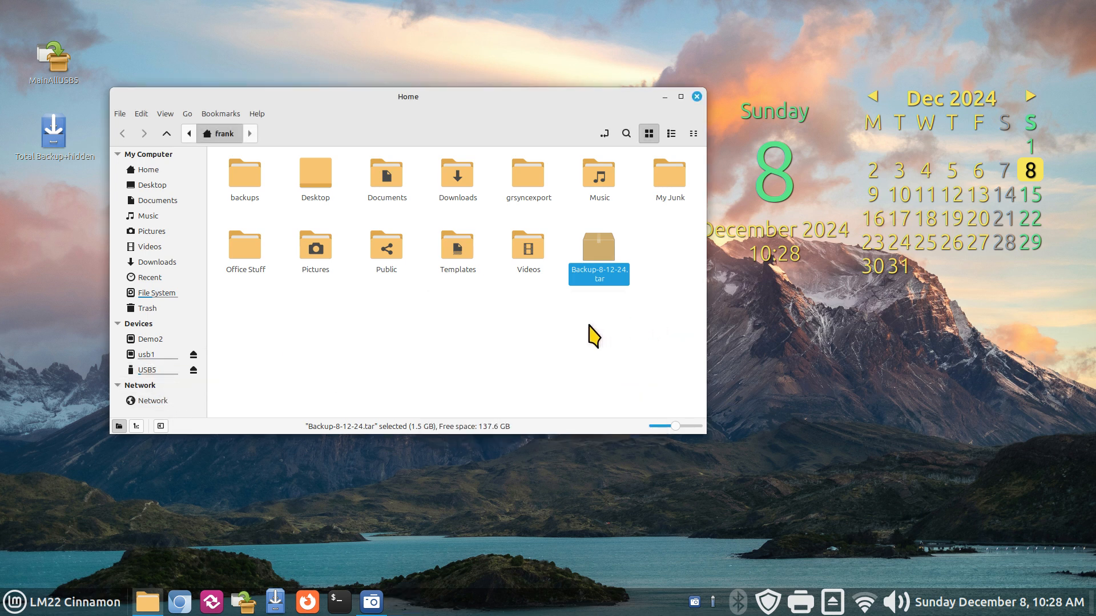
Step: Move Backup-8-12-24.tar from the home folder into the backups folder and open that folder
click(572, 304)
click(606, 251)
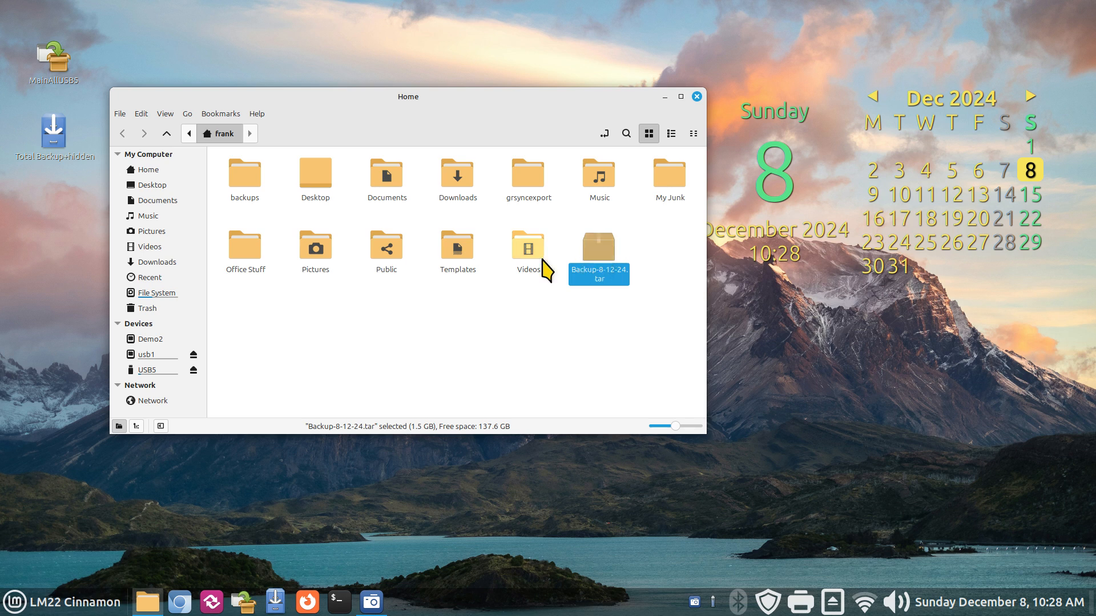
drag(601, 264, 248, 187)
double_click(248, 188)
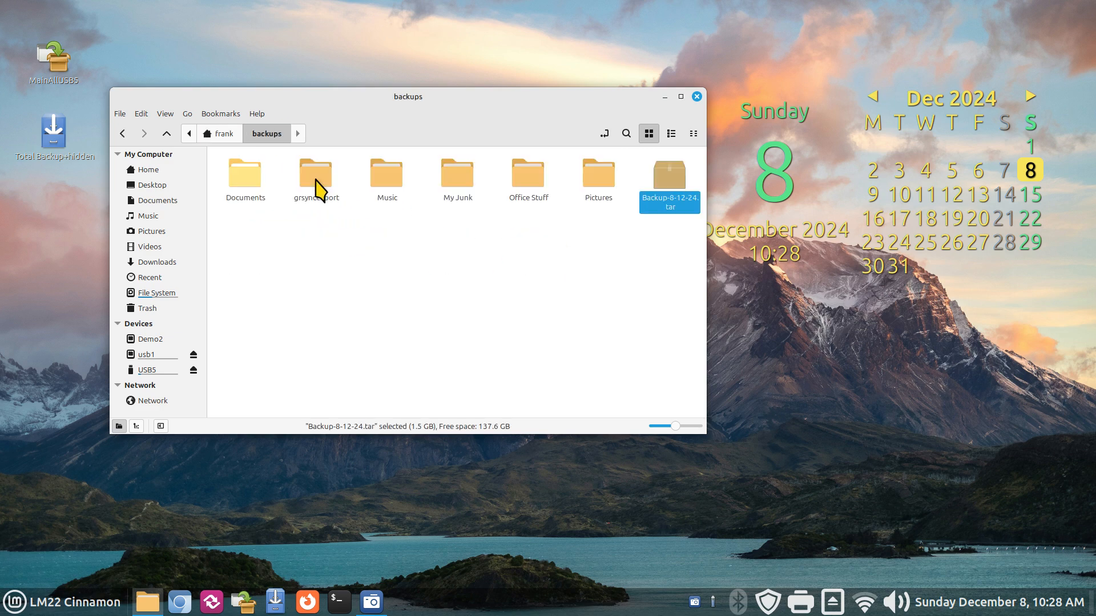
Step: Copy Backup-8-12-24.tar from the backups folder to the usb1 drive and close the file manager window
right_click(674, 182)
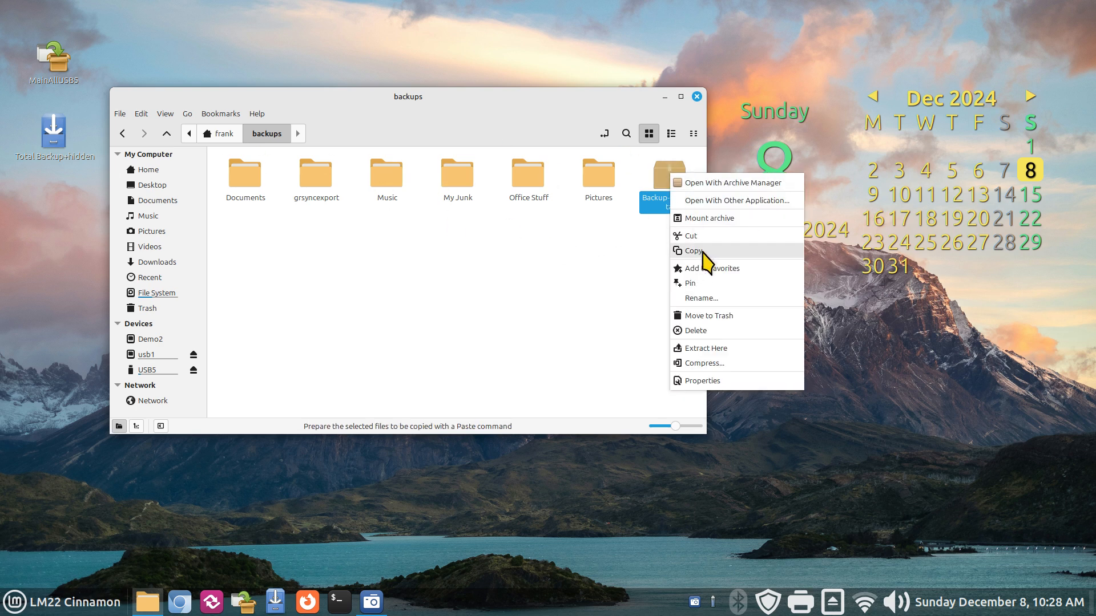
click(704, 251)
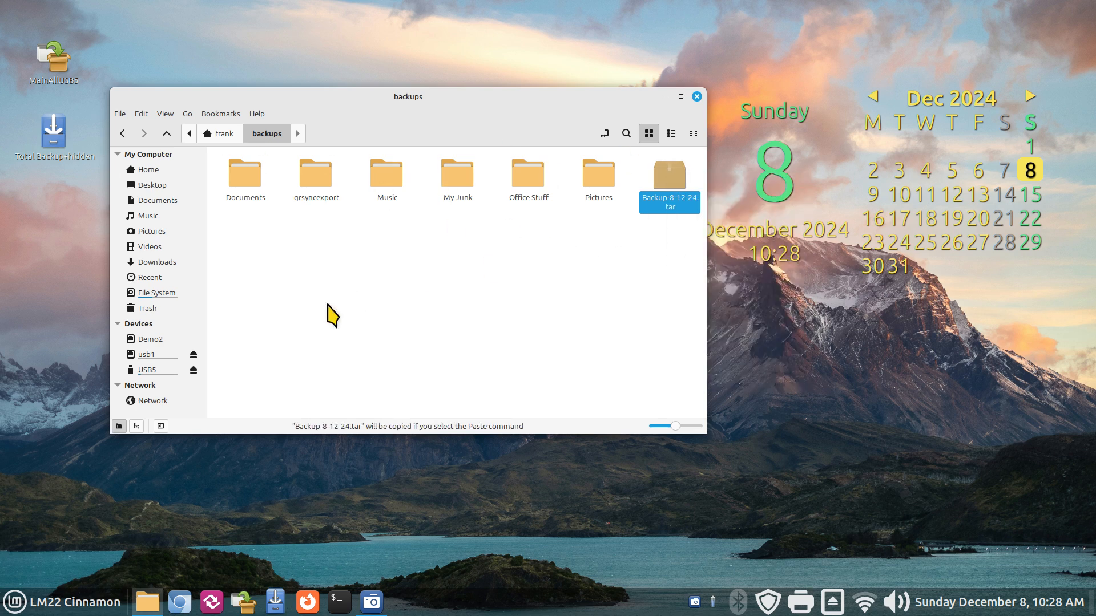
click(161, 358)
right_click(308, 237)
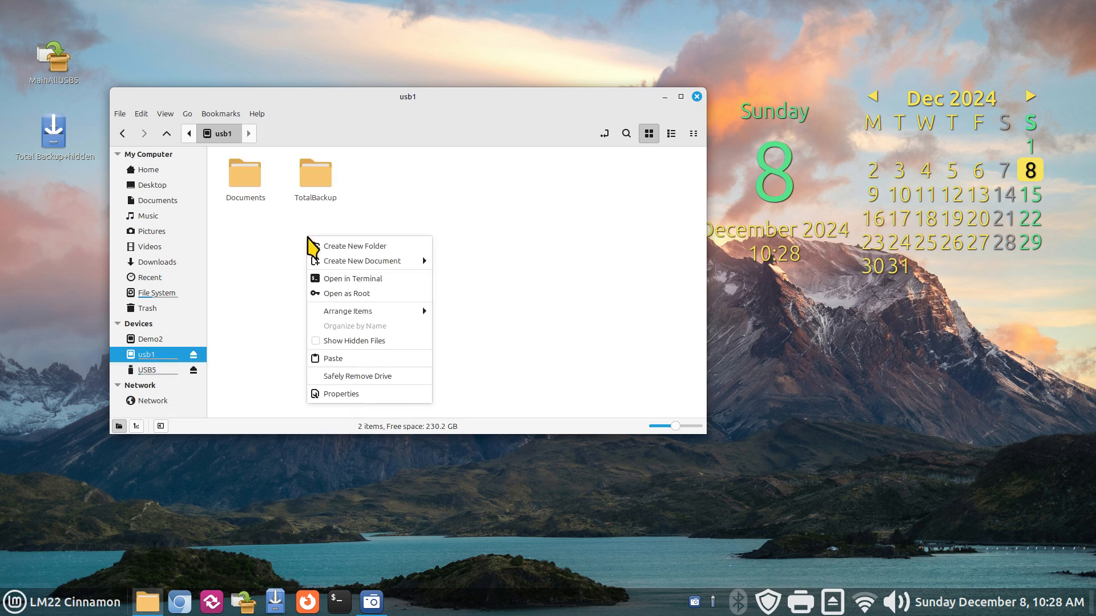
click(352, 358)
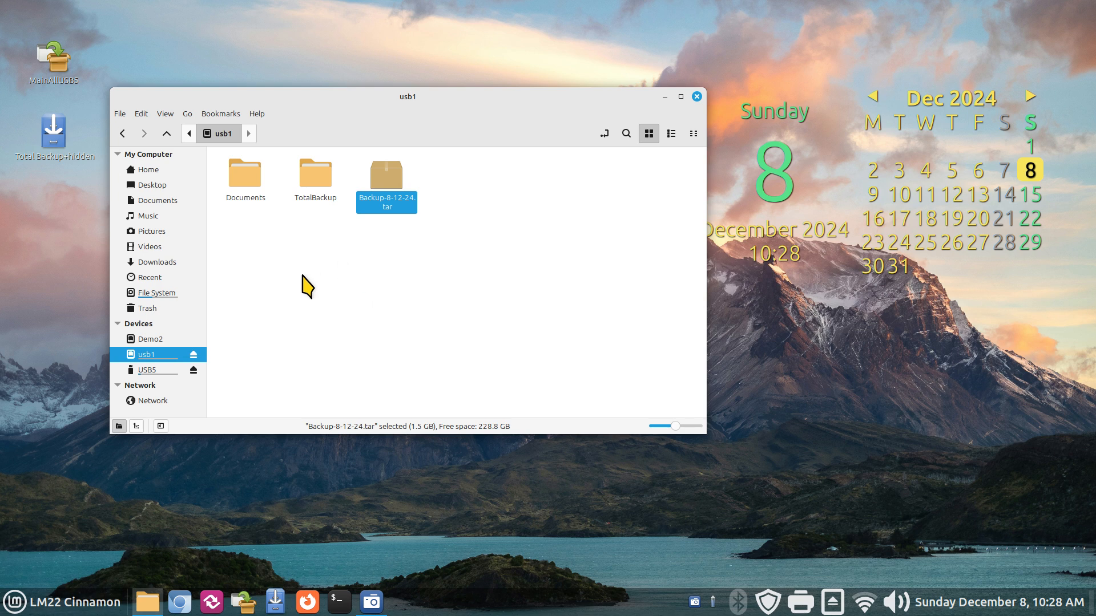
click(694, 97)
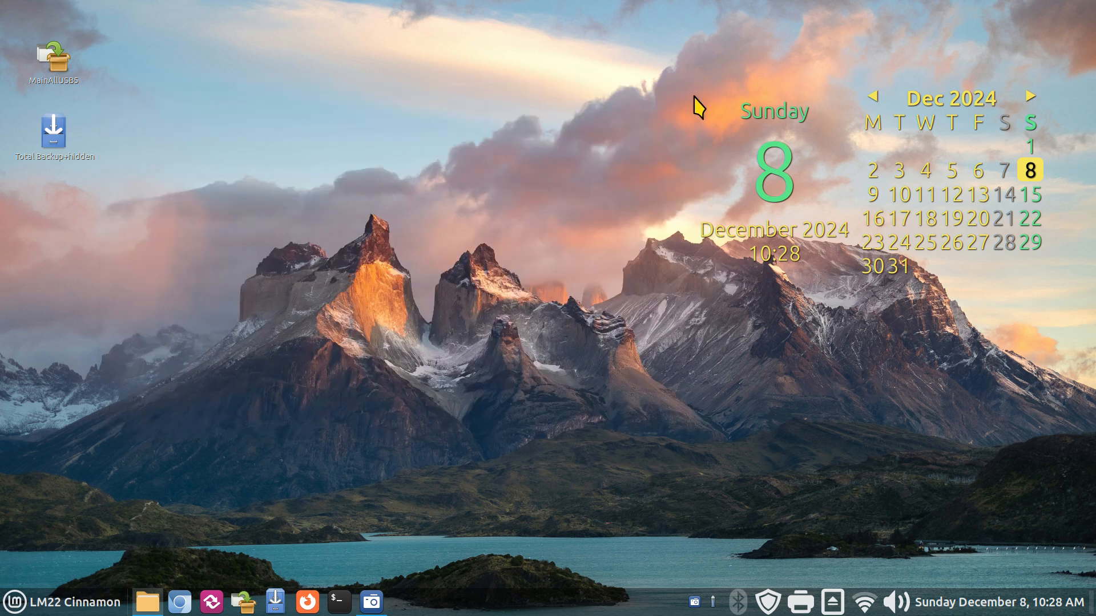